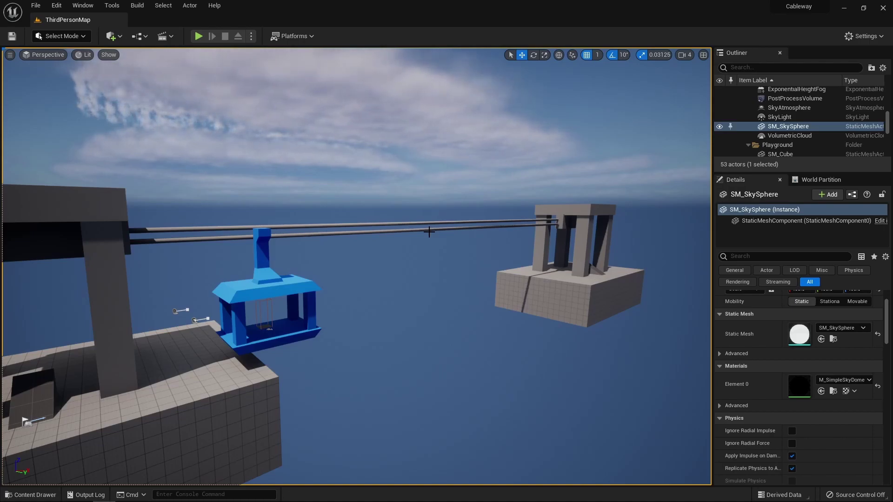
{"action": "left_click_drag", "start_coordinate": [429, 231], "coordinate": [341, 188]}
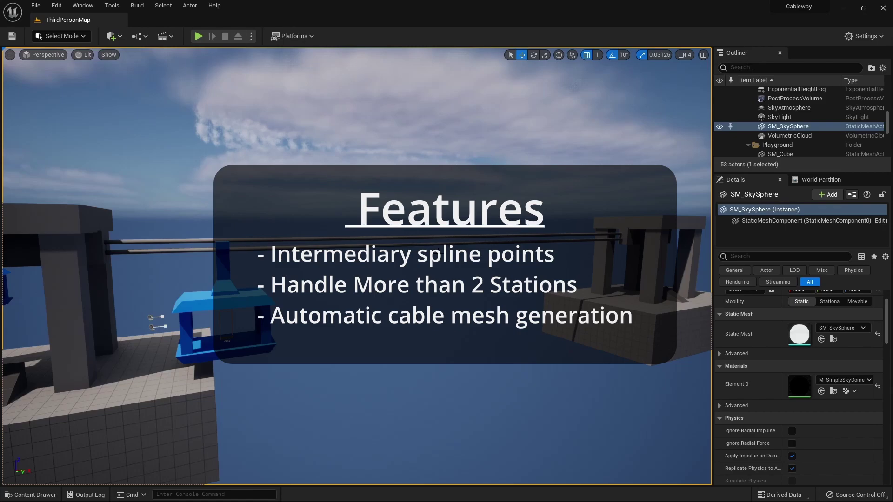
{"action": "right_click_drag", "start_coordinate": [334, 332], "coordinate": [376, 320]}
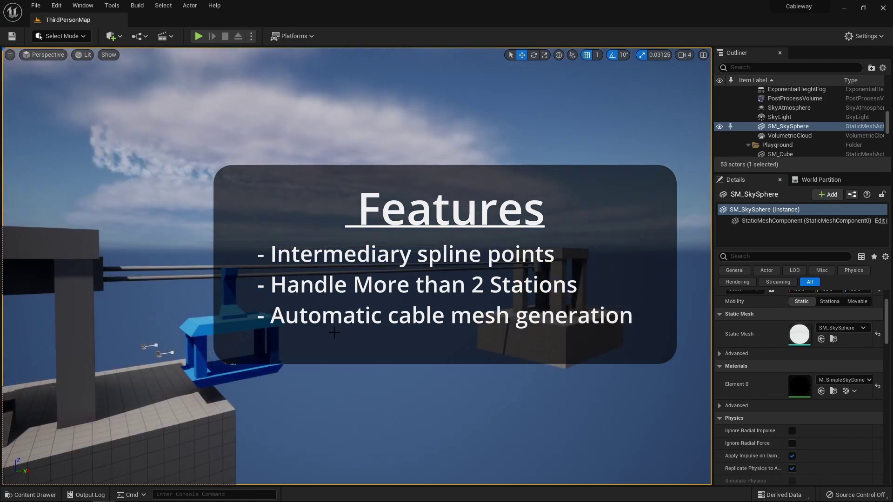
{"action": "right_click_drag", "start_coordinate": [334, 332], "coordinate": [334, 332]}
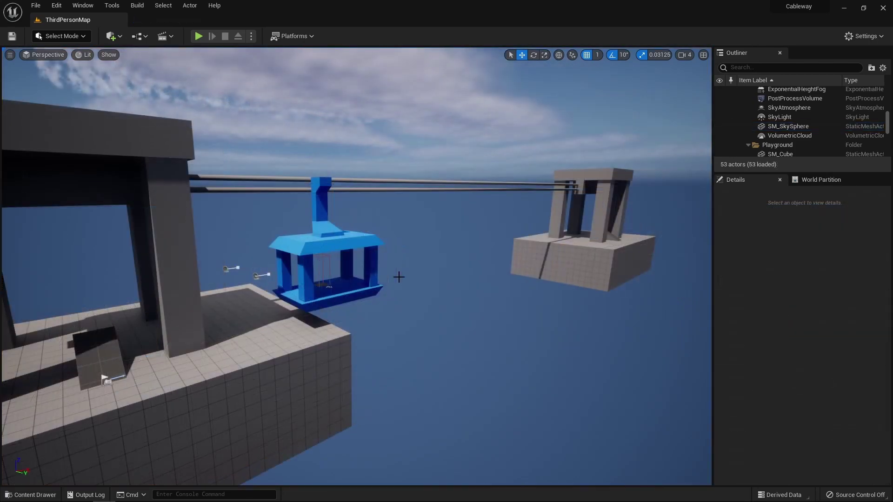
Delete the blue cable car and another old cableway actor from the level
{"action": "right_click_drag", "start_coordinate": [399, 278], "coordinate": [367, 335]}
{"action": "right_click_drag", "start_coordinate": [353, 286], "coordinate": [297, 325]}
{"action": "left_click", "coordinate": [353, 286]}
{"action": "key", "text": "Delete"}
{"action": "left_click", "coordinate": [300, 220]}
{"action": "key", "text": "Delete"}
Delete the placed BP_Cableway and BP_Cableway_Final actors and the remaining cableway parts beside the near station
{"action": "right_click_drag", "start_coordinate": [365, 247], "coordinate": [365, 247]}
{"action": "right_click_drag", "start_coordinate": [349, 284], "coordinate": [348, 283]}
{"action": "left_click", "coordinate": [348, 284]}
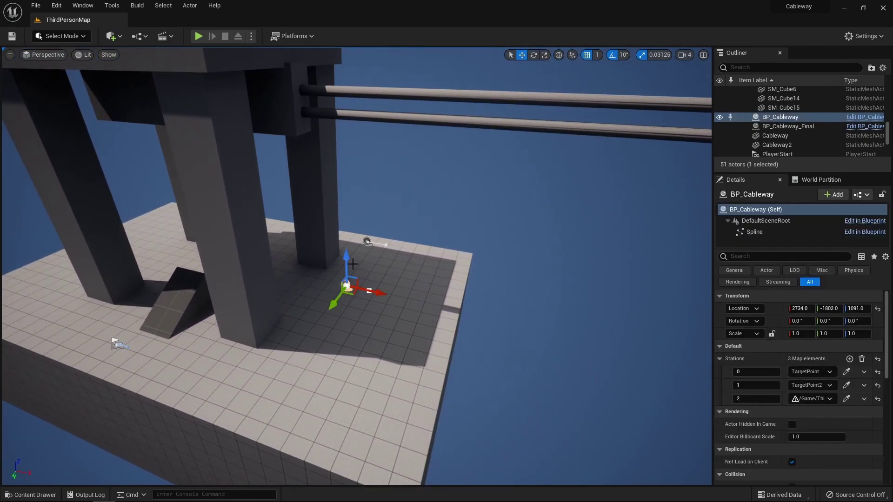
{"action": "left_click", "coordinate": [368, 241]}
{"action": "key", "text": "Delete"}
{"action": "left_click", "coordinate": [348, 286]}
{"action": "key", "text": "Delete"}
{"action": "right_click_drag", "start_coordinate": [358, 269], "coordinate": [347, 259]}
{"action": "left_click", "coordinate": [347, 259]}
{"action": "key", "text": "Delete"}
Duplicate a station's target point and place the copy in midair between the two stations
{"action": "right_click_drag", "start_coordinate": [337, 344], "coordinate": [337, 345]}
{"action": "right_click_drag", "start_coordinate": [462, 322], "coordinate": [494, 317]}
{"action": "right_click_drag", "start_coordinate": [479, 360], "coordinate": [397, 400]}
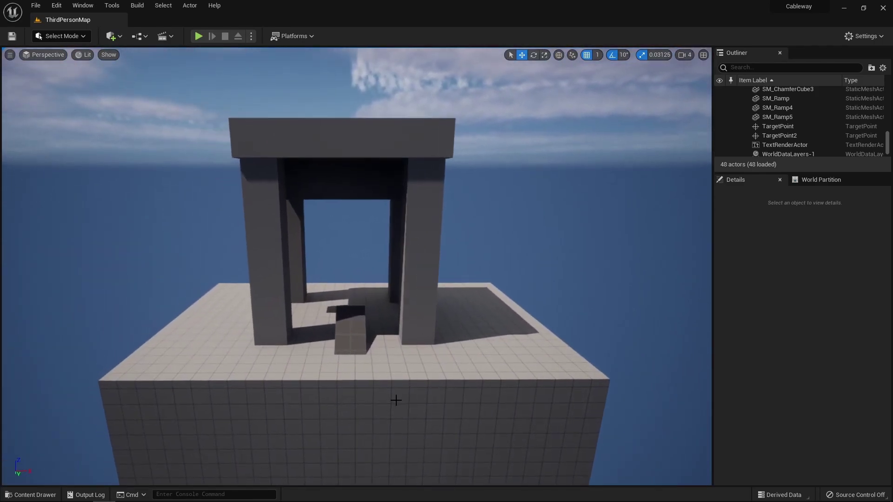
{"action": "left_click", "coordinate": [397, 400]}
{"action": "key", "text": "r"}
{"action": "left_click_drag", "start_coordinate": [257, 350], "coordinate": [200, 356]}
{"action": "key", "text": "w"}
{"action": "left_click_drag", "start_coordinate": [268, 348], "coordinate": [317, 353]}
{"action": "key", "text": "r"}
{"action": "key", "text": "w"}
{"action": "key", "text": "r"}
{"action": "key", "text": "w"}
{"action": "key", "text": "r"}
{"action": "right_click_drag", "start_coordinate": [372, 345], "coordinate": [303, 321]}
{"action": "key", "text": "a"}
{"action": "key", "text": "d"}
{"action": "key", "text": "w"}
{"action": "key", "text": "s"}
{"action": "left_click", "coordinate": [233, 344]}
{"action": "key", "text": "w"}
{"action": "right_click_drag", "start_coordinate": [255, 341], "coordinate": [315, 327]}
{"action": "key", "text": "s"}
{"action": "key", "text": "s"}
{"action": "key", "text": "a"}
{"action": "left_click_drag", "start_coordinate": [585, 272], "coordinate": [331, 256], "text": "alt"}
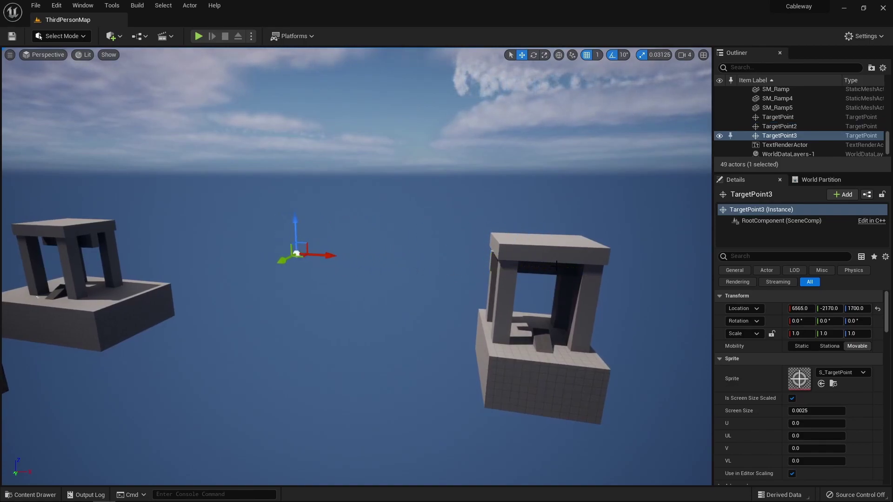
Examine the far station and the midair target point between the two stations
{"action": "left_click", "coordinate": [556, 266]}
{"action": "key", "text": "w"}
{"action": "mouse_move", "coordinate": [556, 266]}
{"action": "right_mouse_down"}
{"action": "mouse_move", "coordinate": [575, 267]}
{"action": "mouse_move", "coordinate": [549, 264]}
{"action": "right_mouse_up"}
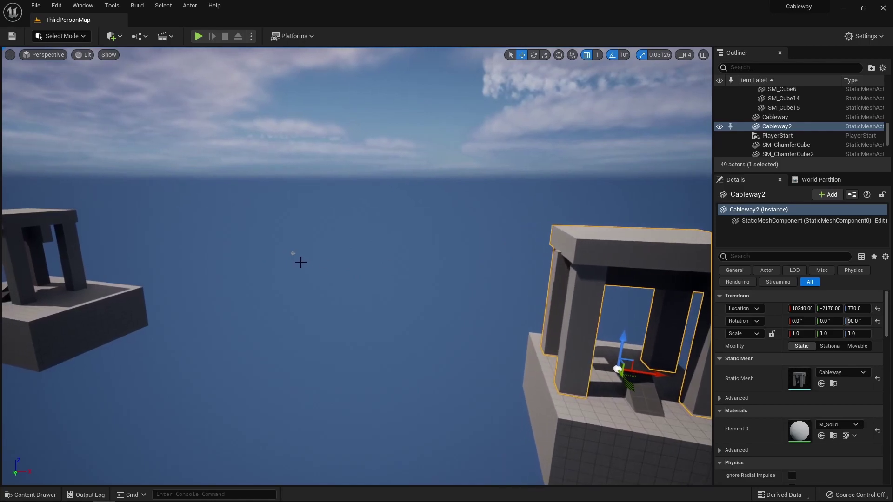
{"action": "left_click", "coordinate": [293, 254]}
{"action": "right_click_drag", "start_coordinate": [318, 266], "coordinate": [262, 268]}
{"action": "key", "text": "w"}
{"action": "key", "text": "d"}
{"action": "key", "text": "w"}
{"action": "key", "text": "w"}
Select the four actors forming the far station and duplicate them farther away as a third station
{"action": "left_click", "coordinate": [248, 326]}
{"action": "key", "text": "r"}
{"action": "right_click_drag", "start_coordinate": [248, 326], "coordinate": [442, 293]}
{"action": "key", "text": "s"}
{"action": "left_click", "coordinate": [442, 321], "text": "ctrl"}
{"action": "left_click", "coordinate": [424, 330], "text": "ctrl"}
{"action": "left_click", "coordinate": [384, 356], "text": "ctrl"}
{"action": "key", "text": "s"}
{"action": "right_click_drag", "start_coordinate": [420, 333], "coordinate": [454, 327]}
{"action": "key", "text": "s"}
{"action": "key", "text": "a"}
{"action": "key", "text": "w"}
{"action": "left_click_drag", "start_coordinate": [390, 343], "coordinate": [442, 261]}
{"action": "key", "text": "s"}
{"action": "key", "text": "a"}
{"action": "right_click_drag", "start_coordinate": [442, 262], "coordinate": [355, 261]}
{"action": "left_click_drag", "start_coordinate": [330, 256], "coordinate": [607, 289], "text": "alt"}
{"action": "mouse_move", "coordinate": [606, 289]}
{"action": "right_mouse_down"}
{"action": "mouse_move", "coordinate": [473, 244]}
{"action": "mouse_move", "coordinate": [605, 285]}
{"action": "right_mouse_up"}
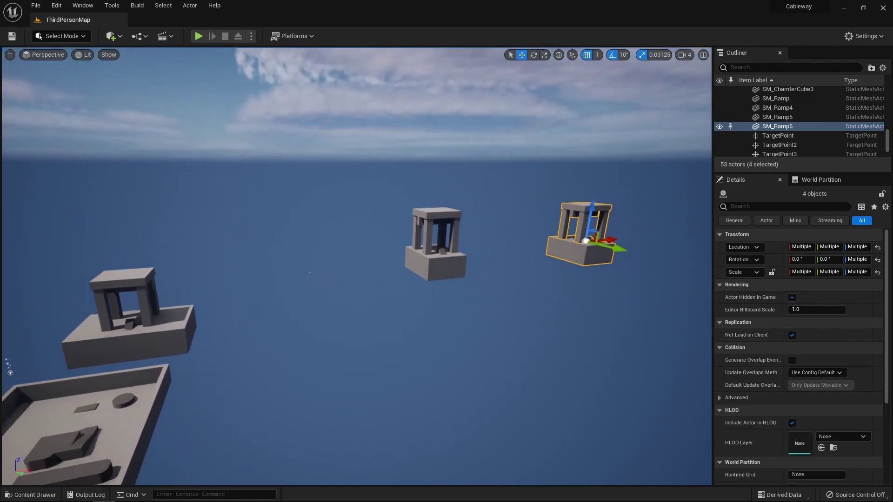
Open the BP_Cableway blueprint for editing at its Initialize Spline function
{"action": "right_click_drag", "start_coordinate": [478, 295], "coordinate": [479, 295]}
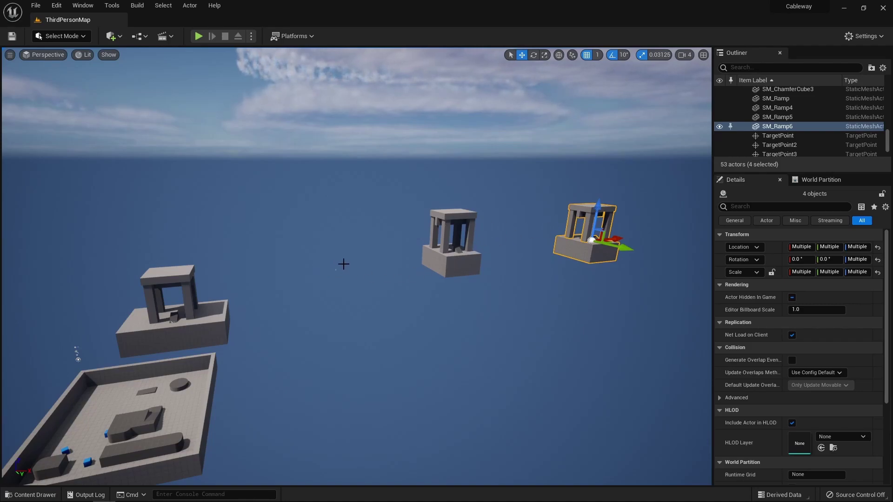
{"action": "mouse_move", "coordinate": [332, 277]}
{"action": "right_mouse_down"}
{"action": "mouse_move", "coordinate": [295, 274]}
{"action": "mouse_move", "coordinate": [336, 276]}
{"action": "right_mouse_up"}
{"action": "key", "text": "w"}
{"action": "left_click", "coordinate": [499, 223]}
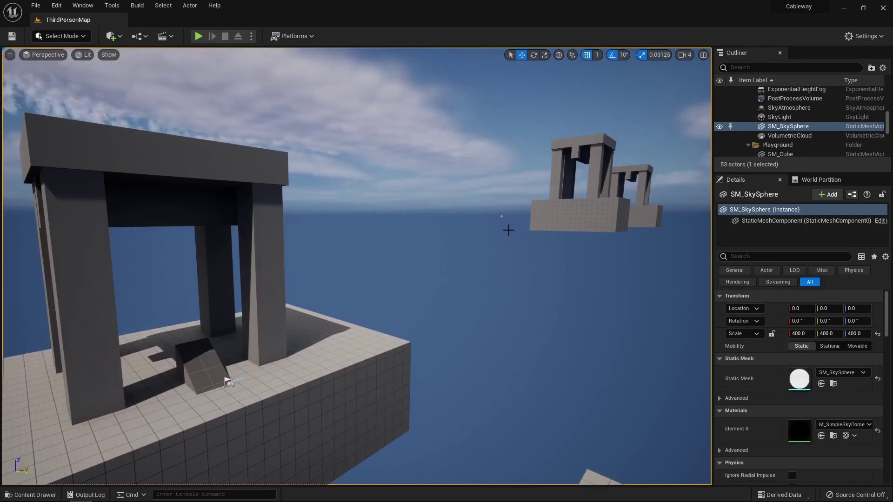
{"action": "key", "text": "ctrl+space"}
{"action": "double_click", "coordinate": [255, 382]}
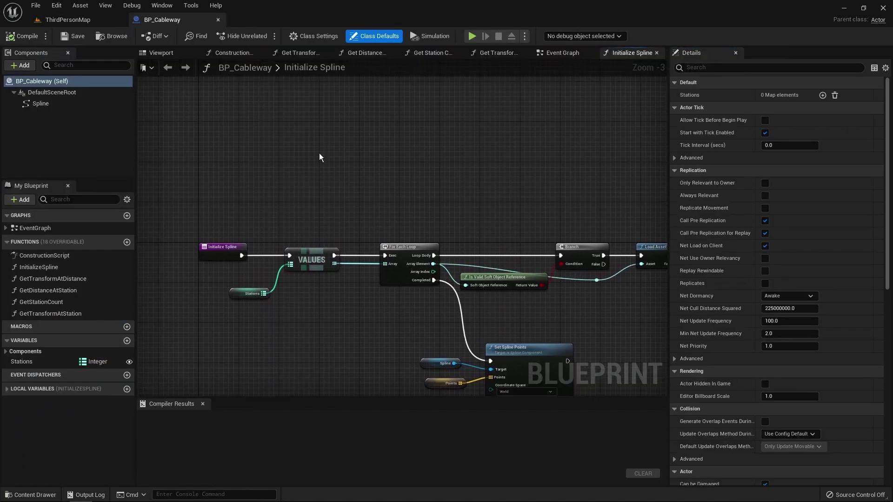
{"action": "right_click_drag", "start_coordinate": [324, 145], "coordinate": [338, 113]}
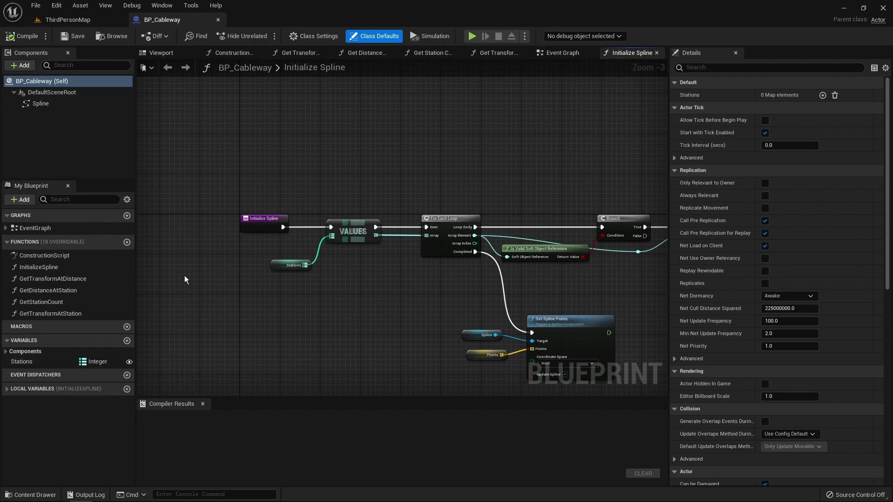
Add a variable named SplinePoints to the blueprint and make it instance editable
{"action": "left_click", "coordinate": [126, 341]}
{"action": "type", "text": "SplinePoints"}
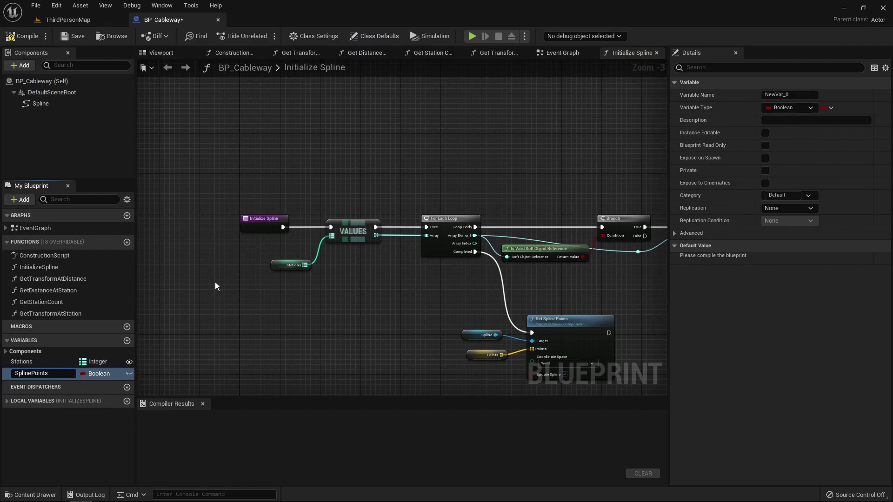
{"action": "key", "text": "Return"}
{"action": "left_click", "coordinate": [129, 374]}
Change the SplinePoints variable to an array of Target Point soft object references
{"action": "left_click", "coordinate": [108, 374]}
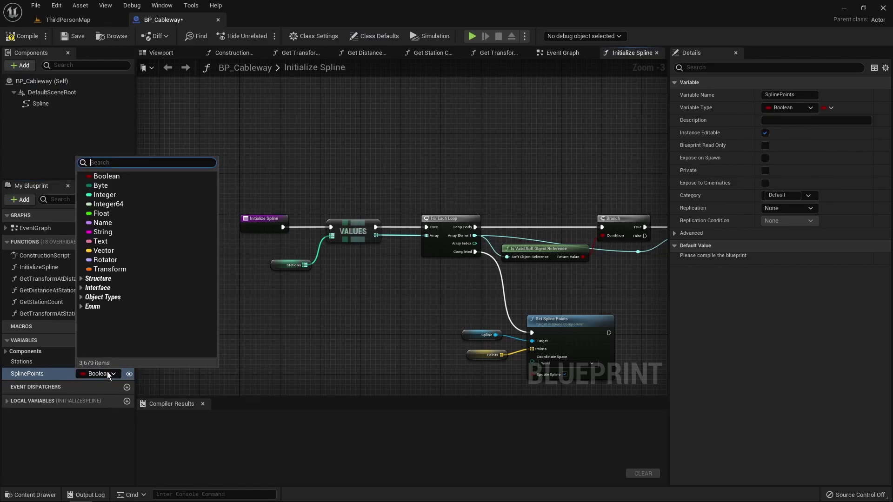
{"action": "type", "text": "target"}
{"action": "mouse_move", "coordinate": [151, 255]}
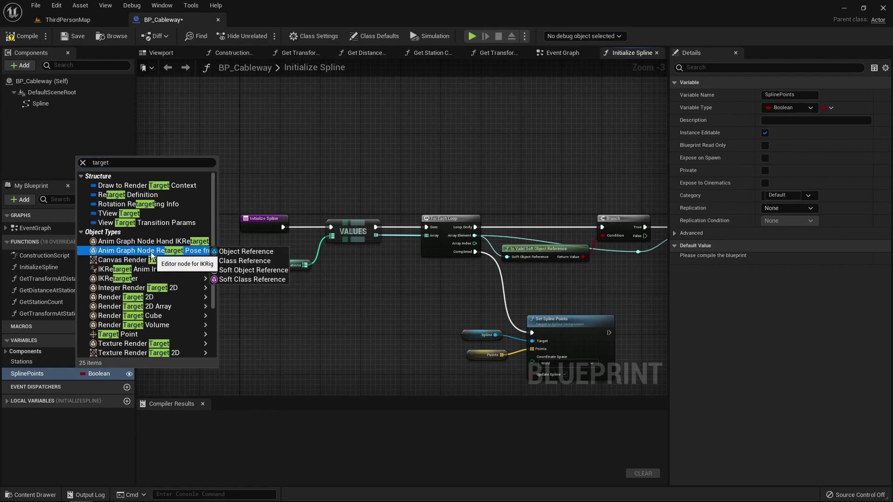
{"action": "mouse_move", "coordinate": [146, 334]}
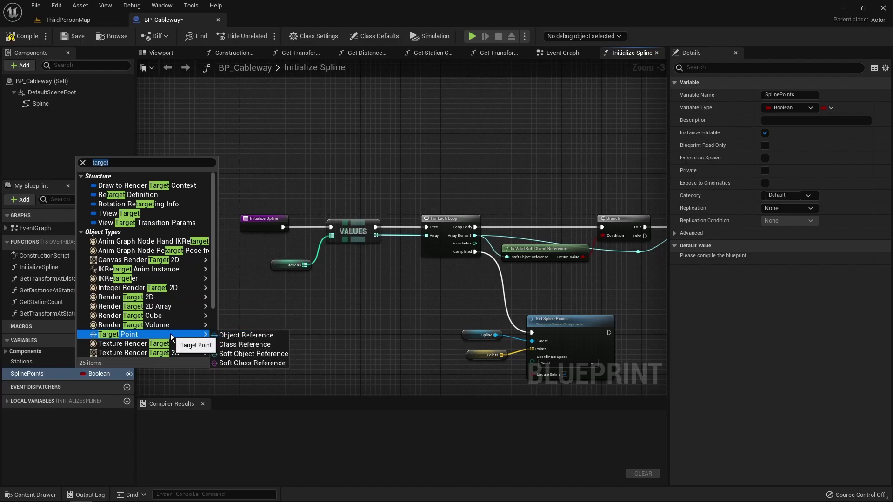
{"action": "left_click", "coordinate": [247, 353]}
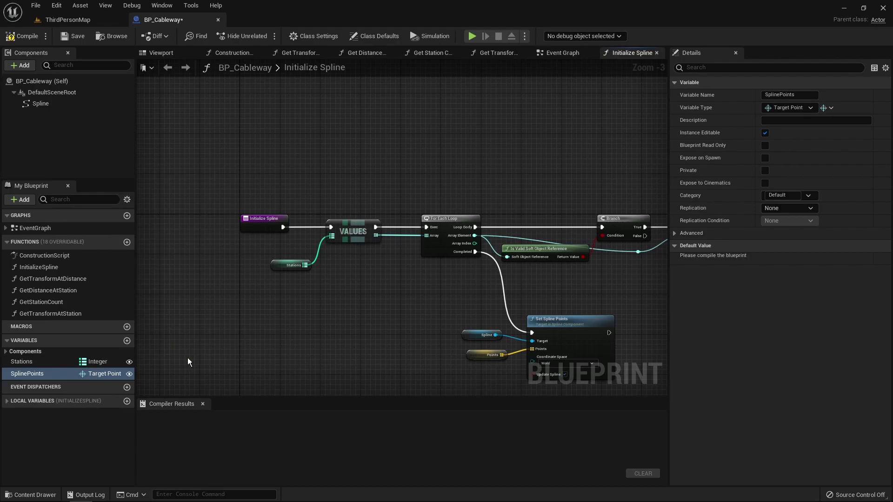
{"action": "left_click", "coordinate": [828, 108]}
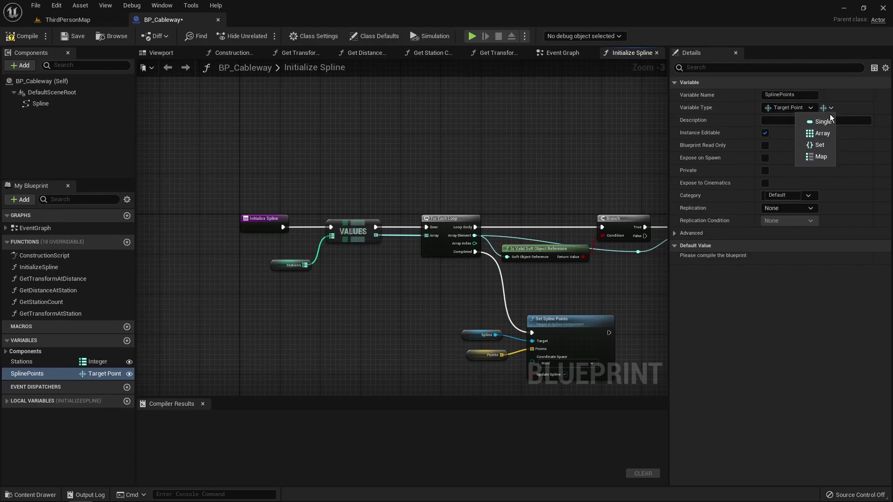
{"action": "left_click", "coordinate": [821, 134]}
{"action": "key", "text": "ctrl+z"}
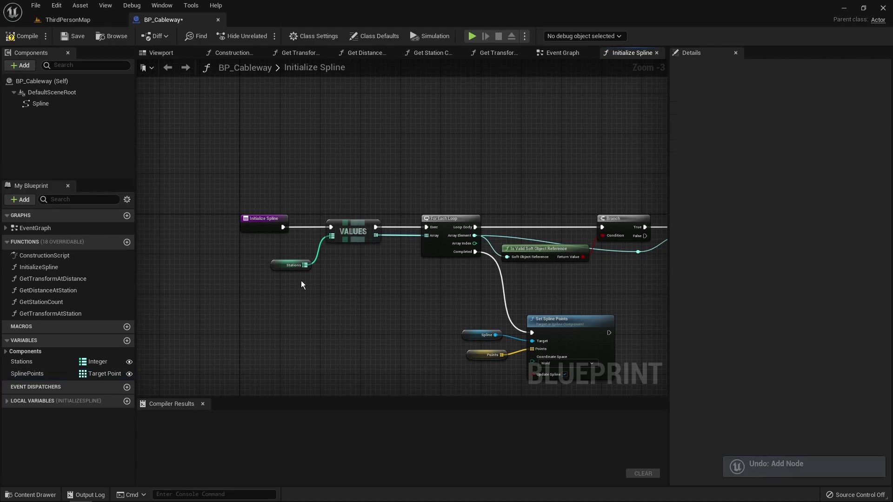
Feed the For Each Loop's array from the SplinePoints variable in Initialize Spline, replacing the Stations values lookup
{"action": "left_click", "coordinate": [27, 374]}
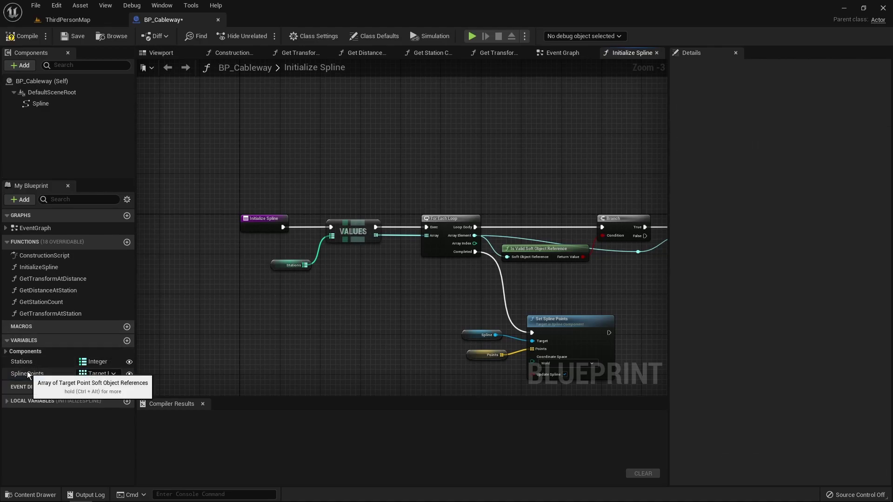
{"action": "left_click_drag", "start_coordinate": [29, 372], "coordinate": [429, 238]}
{"action": "left_click", "coordinate": [393, 299]}
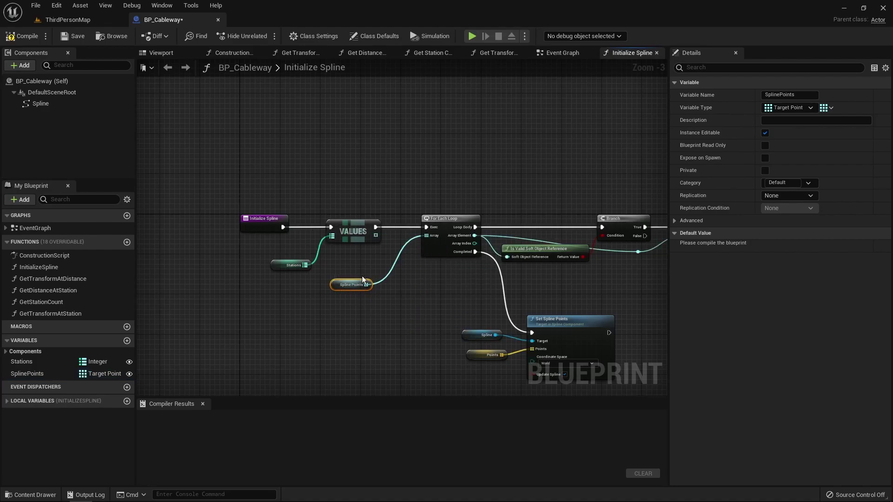
{"action": "left_click", "coordinate": [351, 280]}
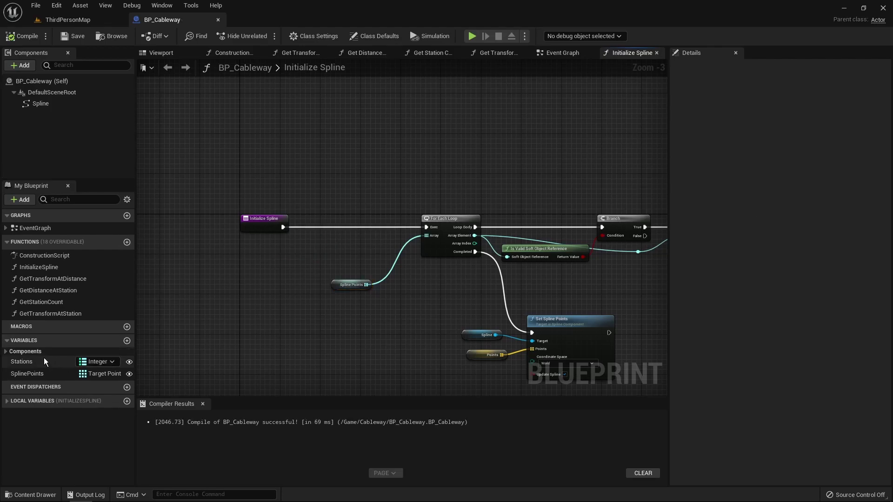
Change the value type of the Stations map to Integer and dismiss the reference search window
{"action": "left_click", "coordinate": [38, 362]}
{"action": "left_click", "coordinate": [38, 363]}
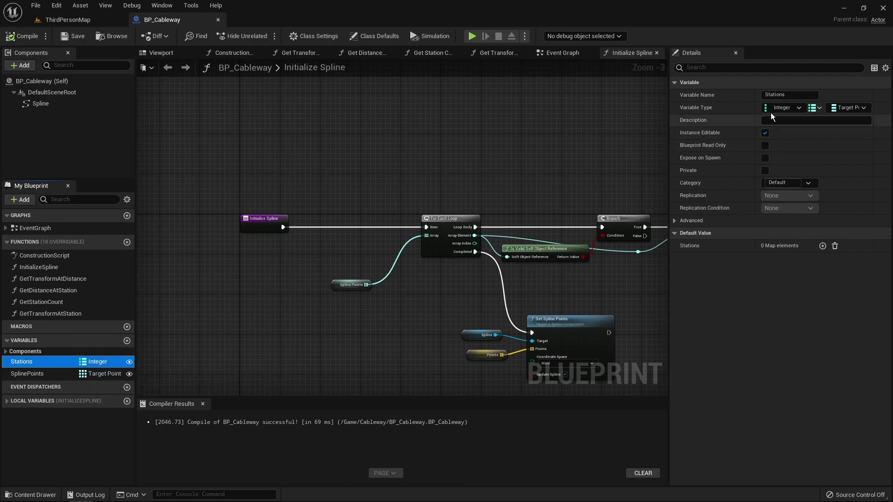
{"action": "left_click", "coordinate": [848, 108]}
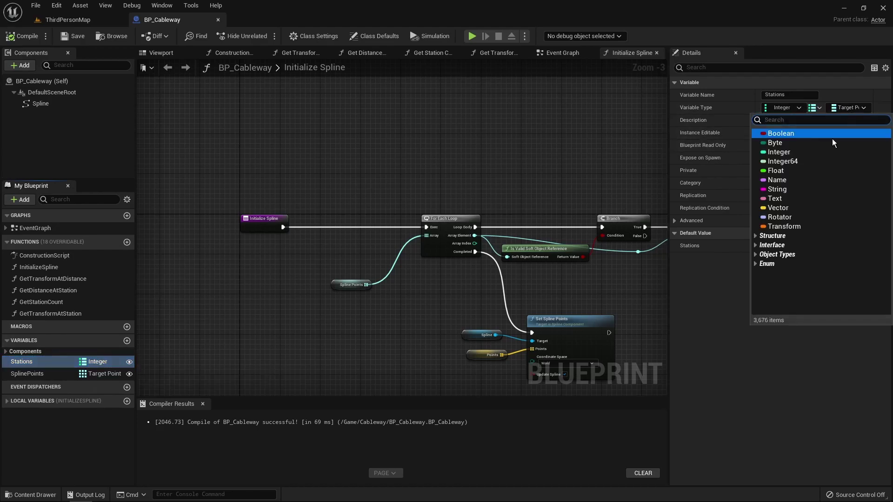
{"action": "left_click", "coordinate": [814, 150]}
{"action": "left_click", "coordinate": [471, 281]}
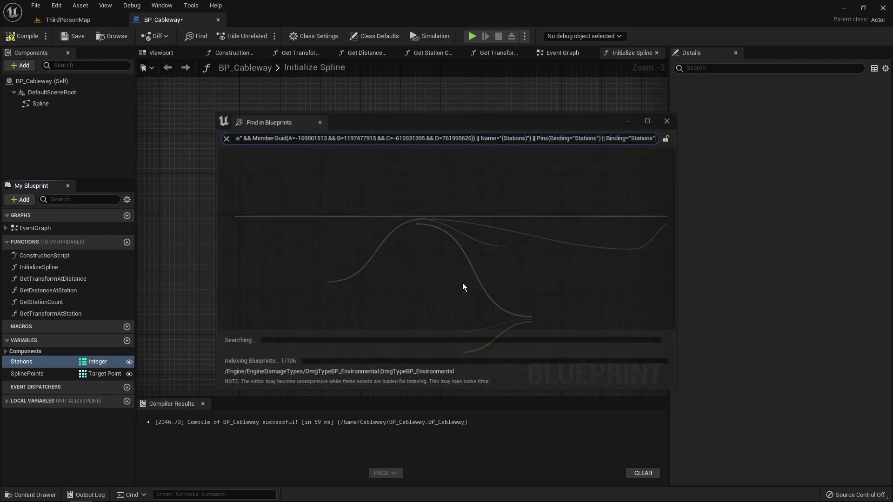
{"action": "left_click", "coordinate": [668, 121]}
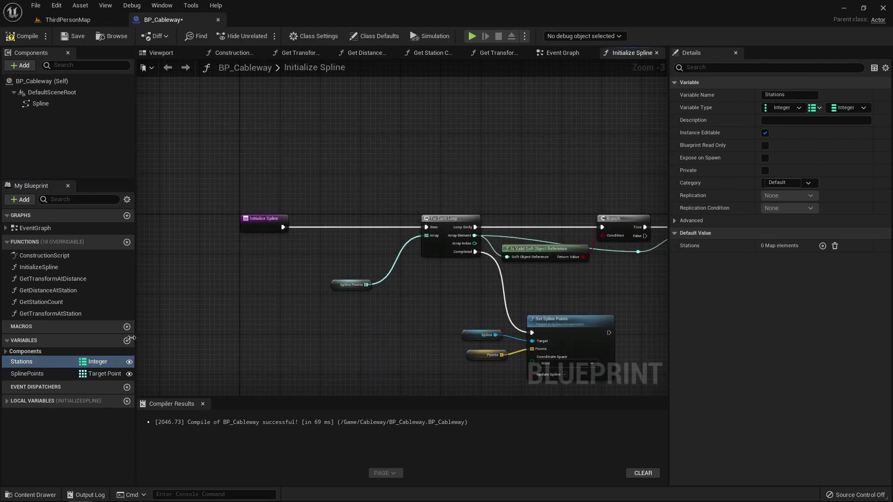
Rename the Stations variable to StationsToSplinePoints
{"action": "left_click", "coordinate": [53, 362]}
{"action": "key", "text": "F2"}
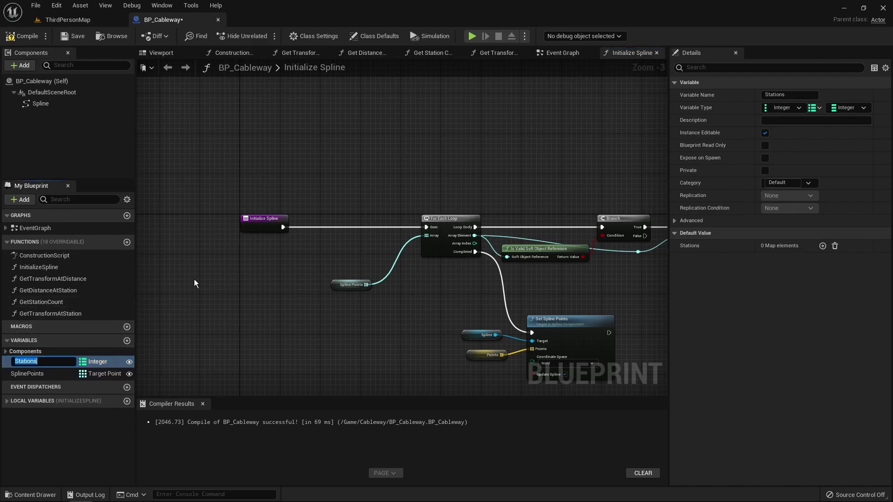
{"action": "type", "text": "StationsToSplinePoints"}
{"action": "key", "text": "Return"}
{"action": "left_click", "coordinate": [207, 275]}
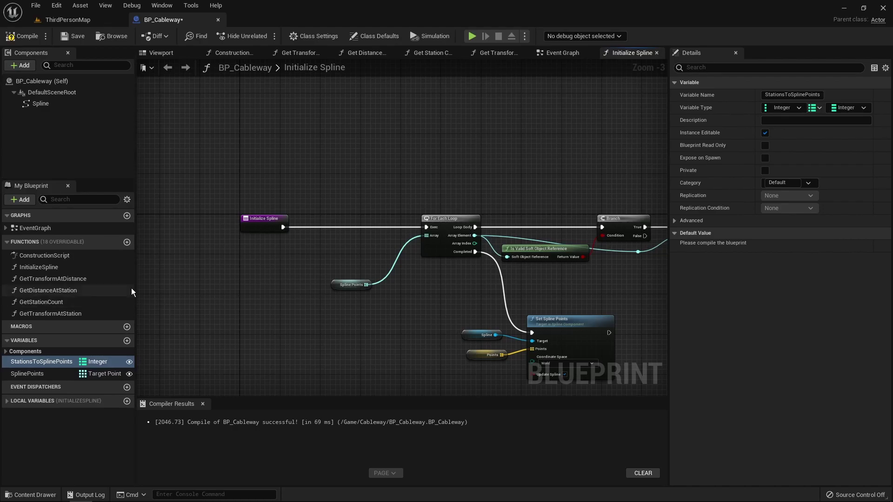
Create a new blueprint function named GetStationSplinePoint
{"action": "left_click", "coordinate": [127, 242]}
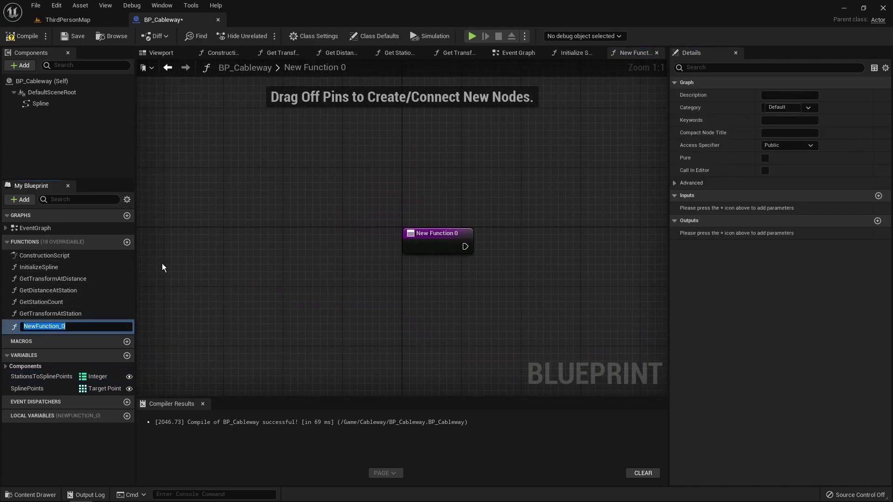
{"action": "type", "text": "GetStationSplinePoint"}
{"action": "key", "text": "Return"}
{"action": "right_click_drag", "start_coordinate": [460, 270], "coordinate": [321, 282]}
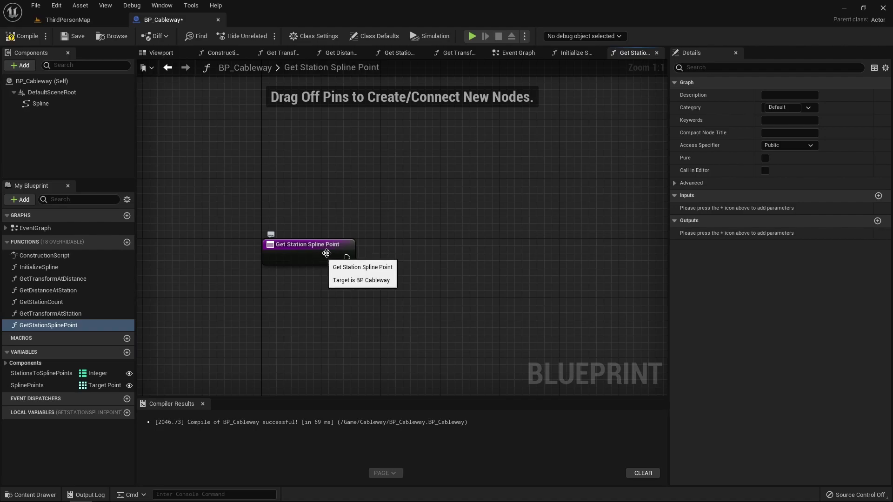
Add an Integer input named StationIndex to the GetStationSplinePoint function
{"action": "left_click", "coordinate": [878, 196]}
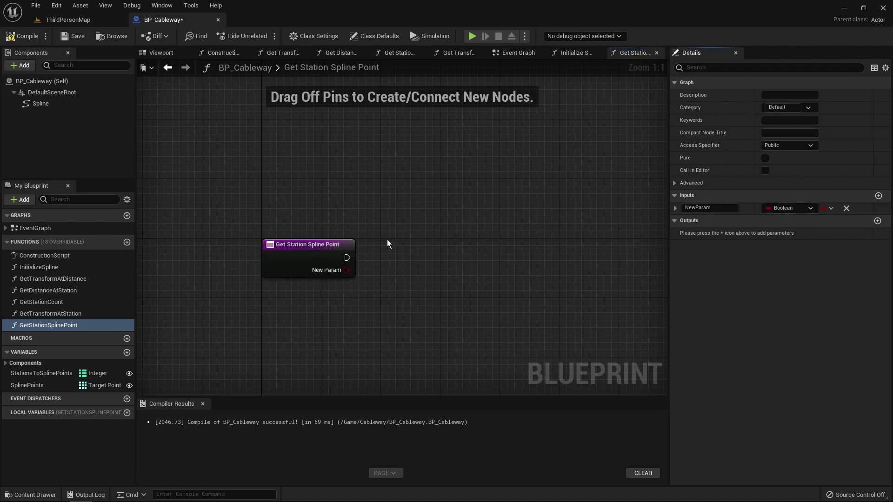
{"action": "key", "text": "ctrl+a"}
{"action": "type", "text": "StationIndex"}
{"action": "key", "text": "Return"}
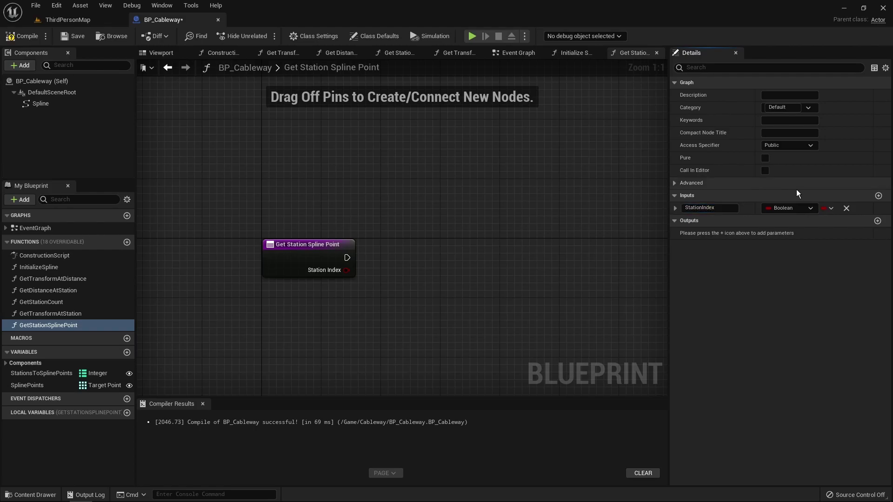
{"action": "left_click", "coordinate": [800, 208]}
{"action": "left_click", "coordinate": [786, 253]}
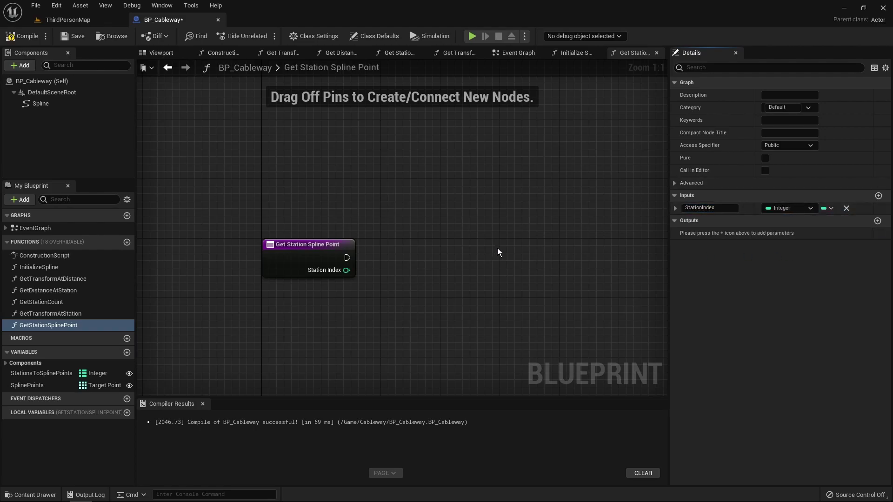
Add an Integer output named SplinePointIndex to the function and move the Return Node farther from the entry node
{"action": "left_click", "coordinate": [878, 222]}
{"action": "double_click", "coordinate": [700, 232]}
{"action": "type", "text": "SplinePo"}
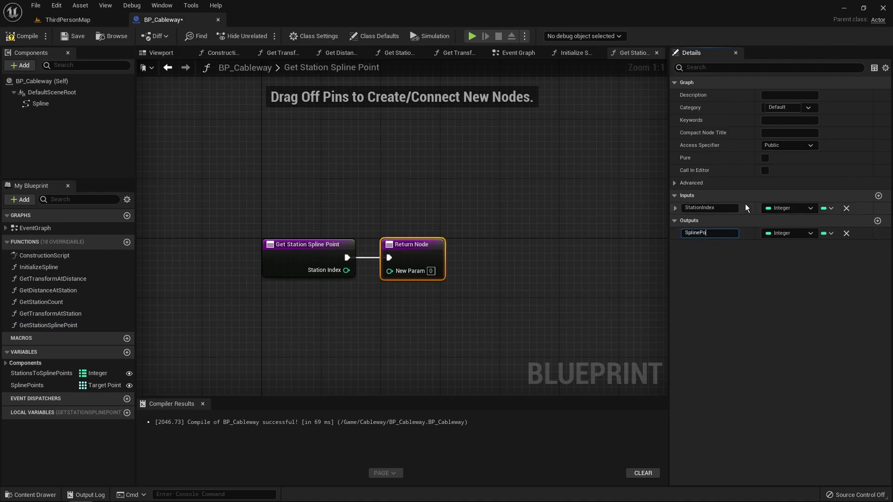
{"action": "type", "text": "intIndex"}
{"action": "key", "text": "Return"}
{"action": "left_click_drag", "start_coordinate": [420, 245], "coordinate": [554, 244]}
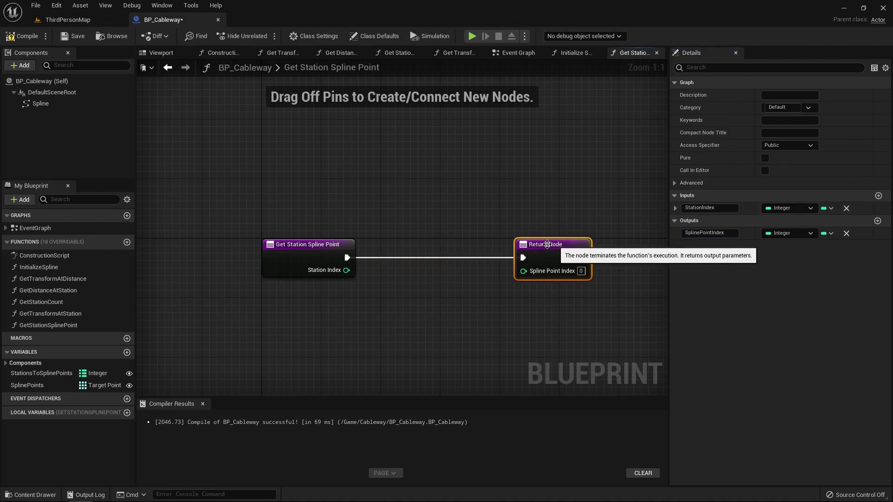
Add a getter for StationsToSplinePoints to the GetStationSplinePoint graph and attach a map Find node to it
{"action": "right_click_drag", "start_coordinate": [429, 222], "coordinate": [451, 226]}
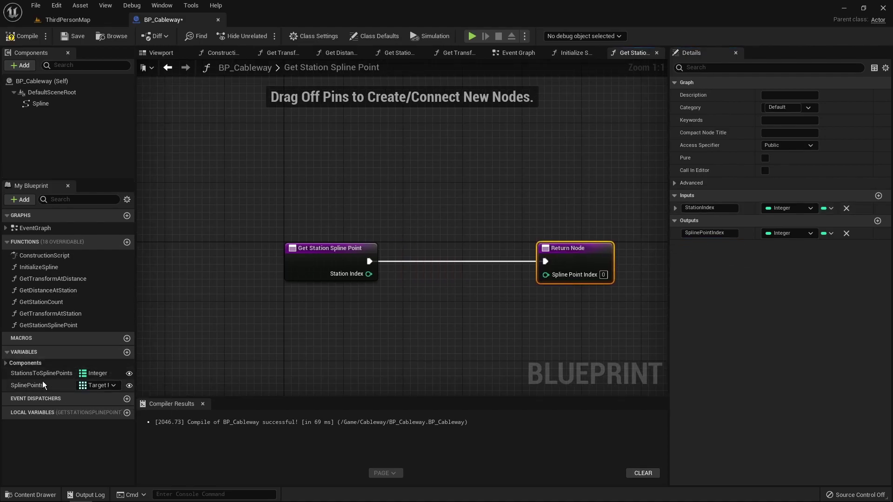
{"action": "left_click_drag", "start_coordinate": [35, 374], "coordinate": [284, 319]}
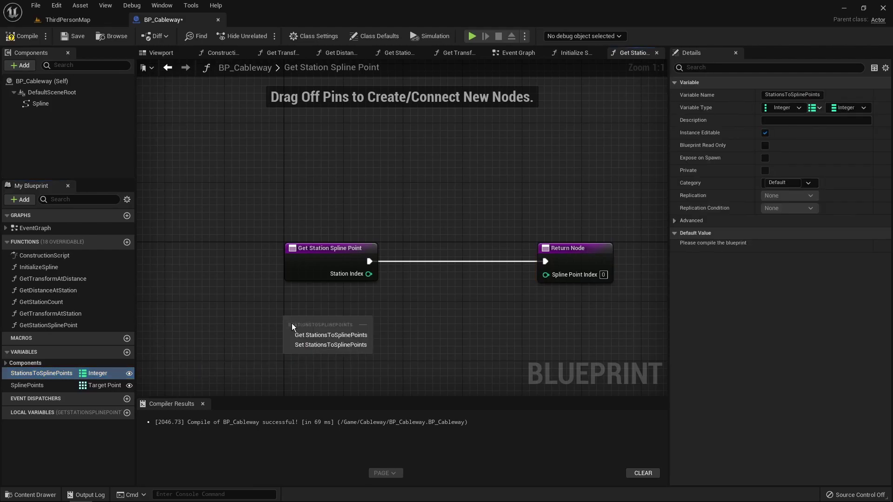
{"action": "left_click", "coordinate": [326, 339]}
{"action": "left_click_drag", "start_coordinate": [367, 325], "coordinate": [423, 309]}
{"action": "type", "text": "find"}
{"action": "key", "text": "Return"}
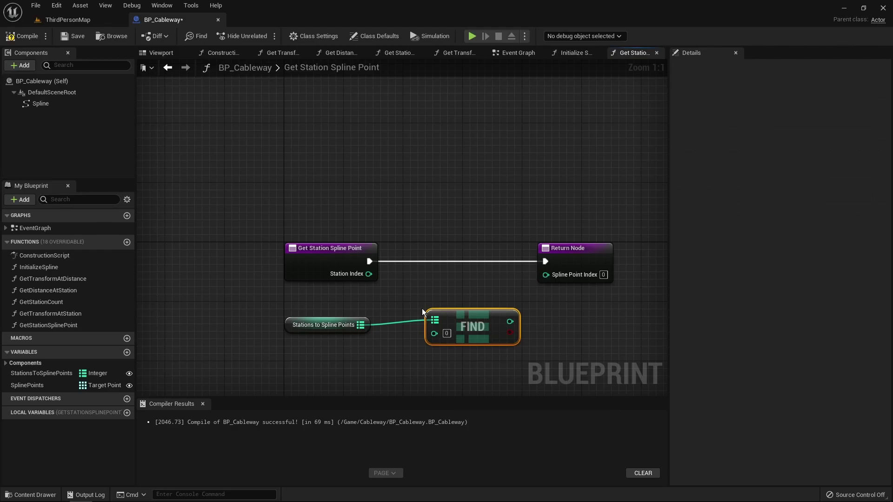
Connect Station Index to the Find node's key and the found value to the Return Node's Spline Point Index
{"action": "mouse_move", "coordinate": [435, 333]}
{"action": "left_mouse_down"}
{"action": "mouse_move", "coordinate": [363, 276]}
{"action": "mouse_move", "coordinate": [433, 333]}
{"action": "left_mouse_up"}
{"action": "key", "text": "ctrl+z"}
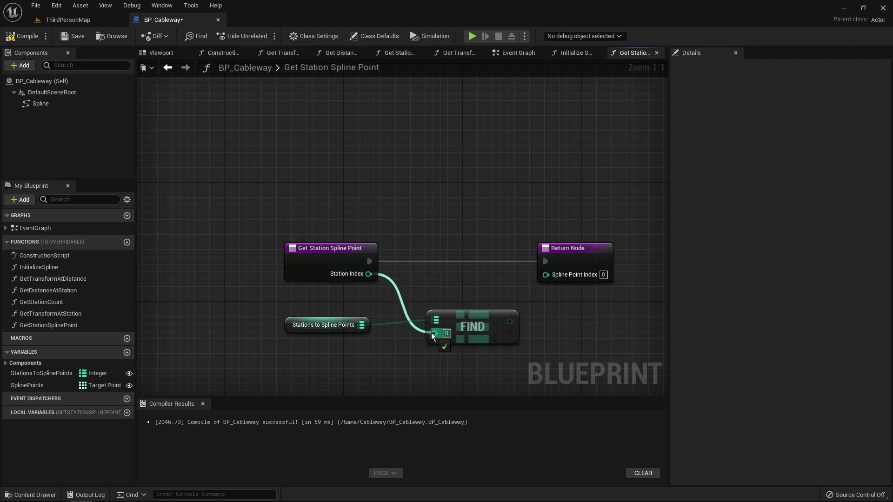
{"action": "left_click_drag", "start_coordinate": [503, 322], "coordinate": [591, 253]}
{"action": "left_click", "coordinate": [547, 251]}
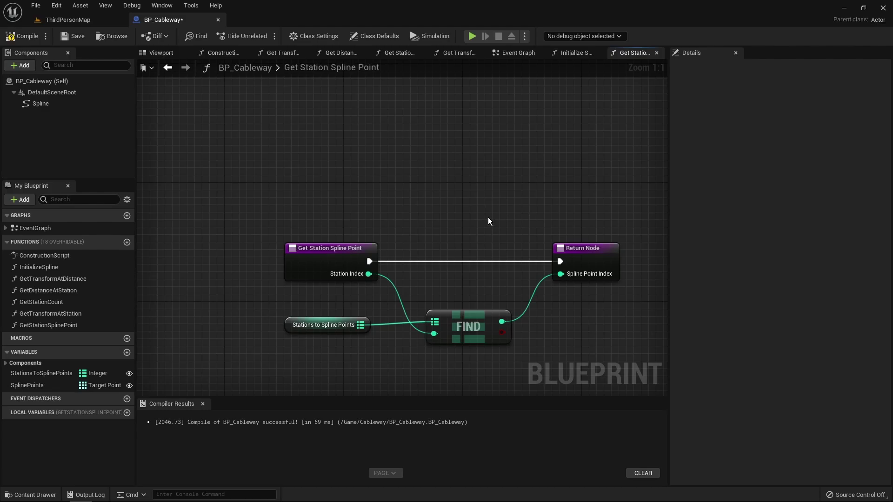
Make the GetStationSplinePoint function pure and compile the blueprint
{"action": "left_click", "coordinate": [345, 249]}
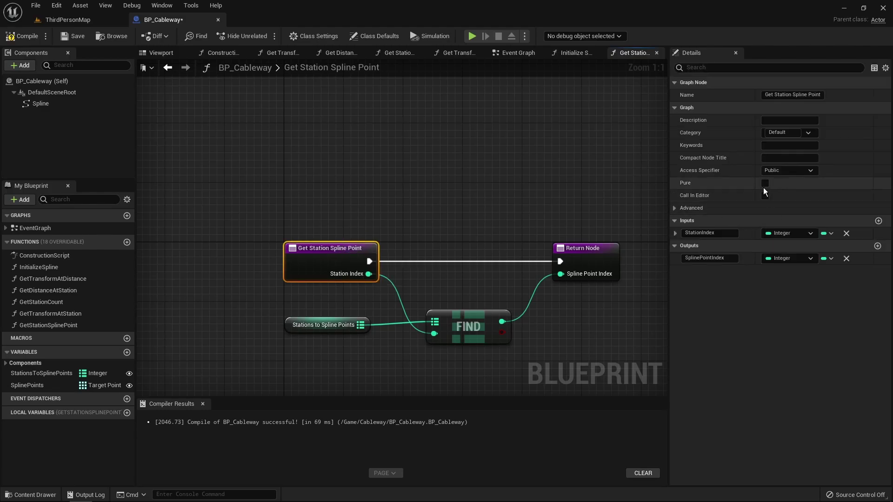
{"action": "left_click", "coordinate": [764, 183]}
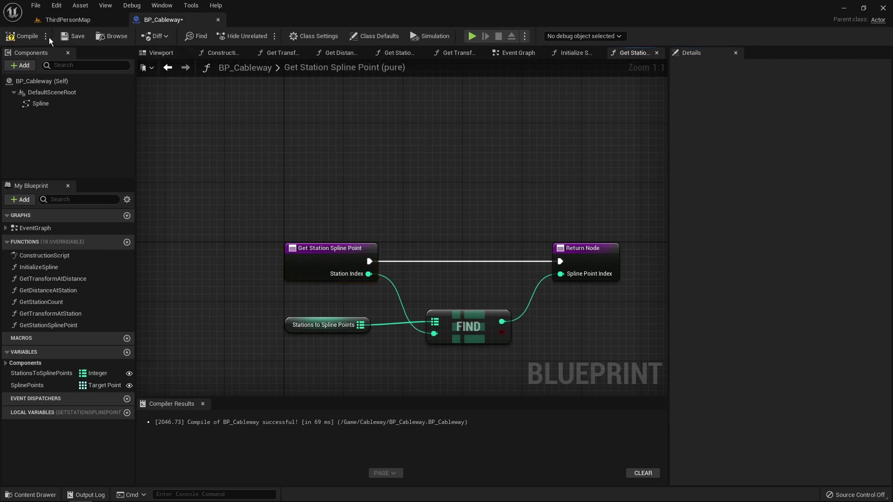
{"action": "left_click", "coordinate": [27, 36]}
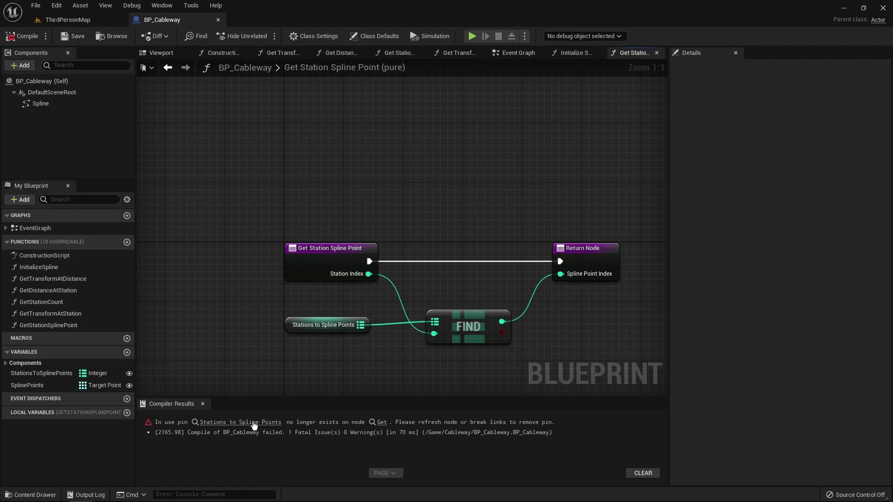
Go to the node causing the compile error and delete the old Stations getter and Length node from GetStationCount
{"action": "double_click", "coordinate": [323, 428]}
{"action": "left_click_drag", "start_coordinate": [311, 286], "coordinate": [251, 279]}
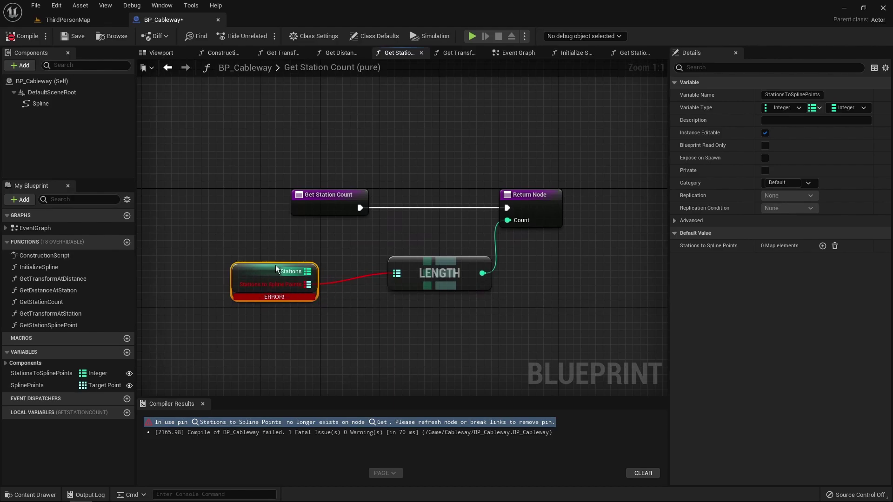
{"action": "left_click", "coordinate": [433, 275]}
{"action": "key", "text": "Delete"}
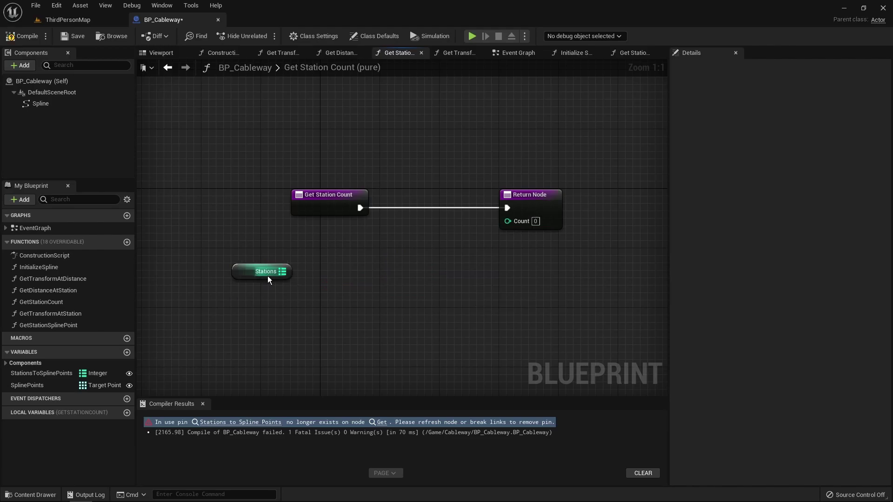
{"action": "left_click_drag", "start_coordinate": [328, 304], "coordinate": [279, 269]}
{"action": "key", "text": "Delete"}
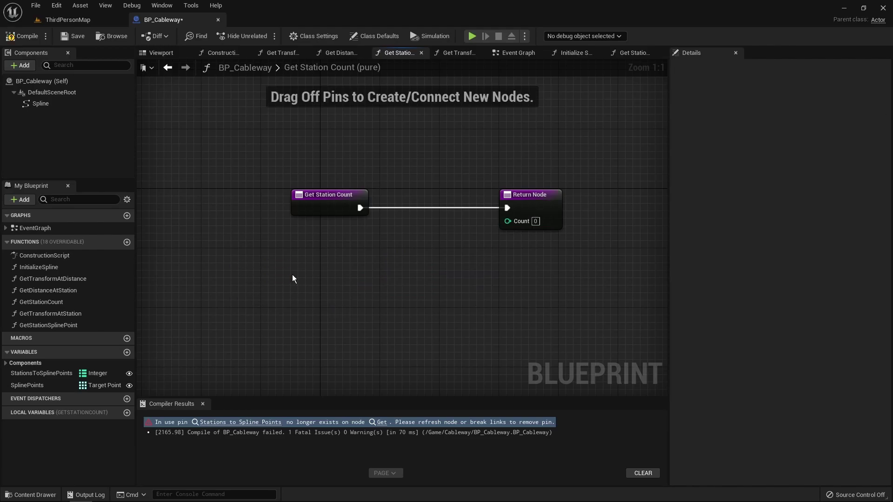
Return the Length of the StationsToSplinePoints map as Count in GetStationCount, and compile the blueprint
{"action": "left_click_drag", "start_coordinate": [45, 373], "coordinate": [311, 301]}
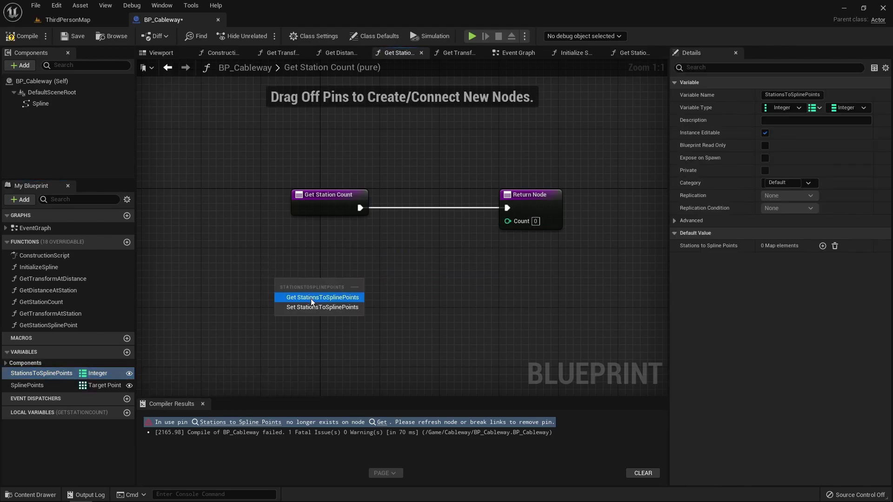
{"action": "left_click", "coordinate": [310, 299]}
{"action": "left_click_drag", "start_coordinate": [359, 286], "coordinate": [403, 268]}
{"action": "type", "text": "leng"}
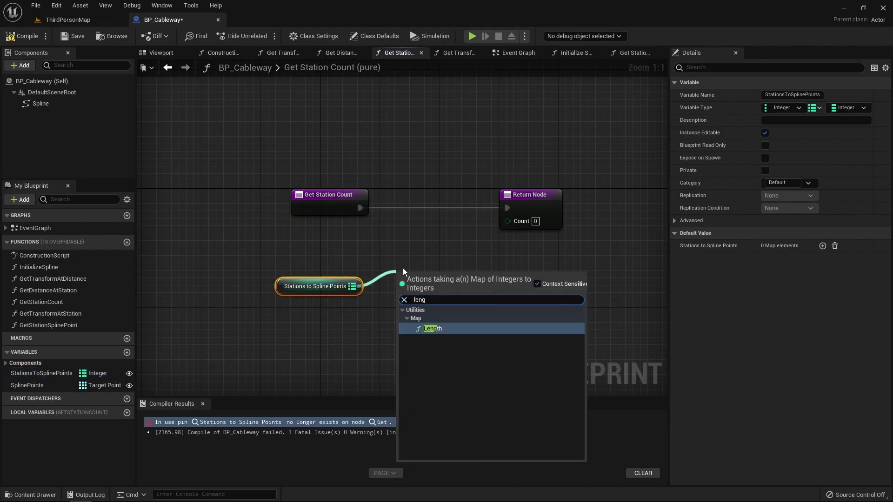
{"action": "key", "text": "Return"}
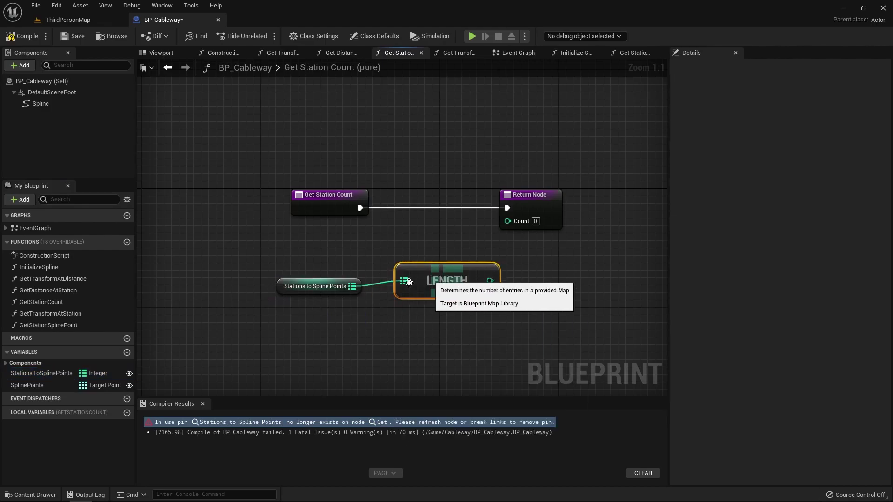
{"action": "left_click_drag", "start_coordinate": [489, 281], "coordinate": [501, 222]}
{"action": "left_click", "coordinate": [314, 136]}
{"action": "key", "text": "F7"}
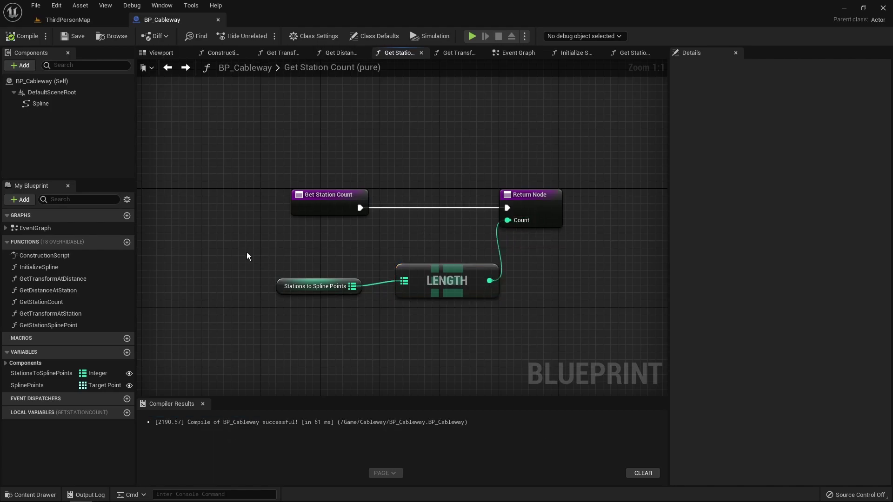
Open the GetDistanceAtStation function and rearrange its entry, spline distance and Spline nodes to make room for another node
{"action": "double_click", "coordinate": [51, 291]}
{"action": "left_click_drag", "start_coordinate": [314, 234], "coordinate": [209, 225]}
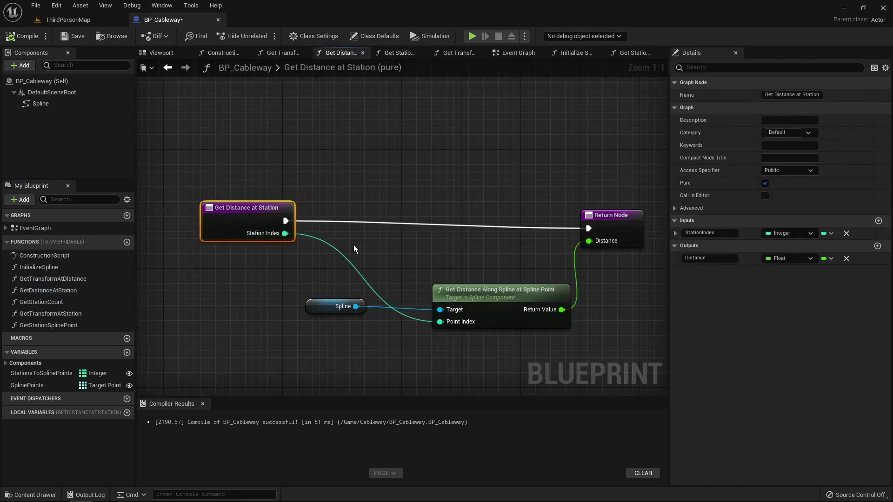
{"action": "left_click_drag", "start_coordinate": [285, 233], "coordinate": [354, 275]}
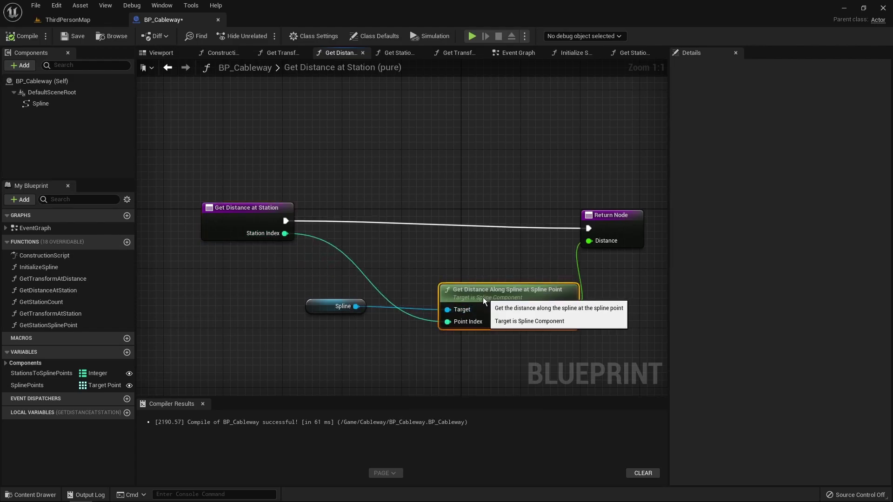
{"action": "left_click_drag", "start_coordinate": [342, 307], "coordinate": [402, 261]}
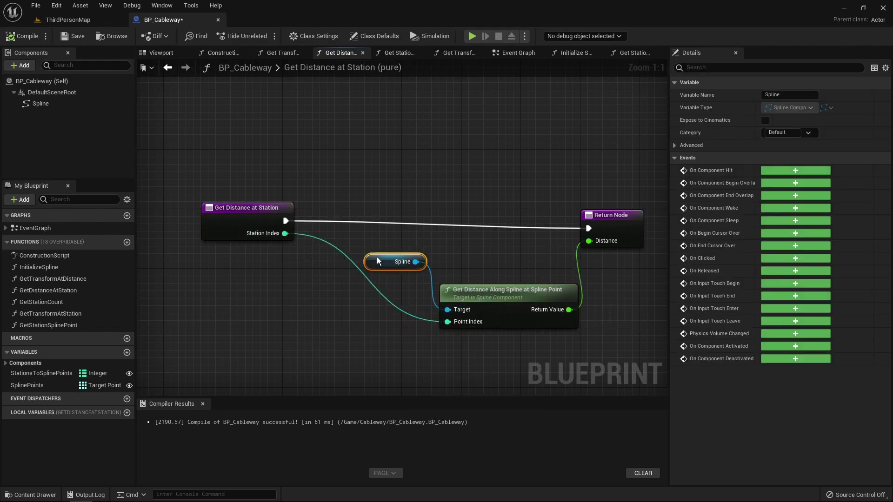
Insert a GetStationSplinePoint call between Station Index and the spline distance node's Point Index, and compile the blueprint
{"action": "left_click_drag", "start_coordinate": [41, 323], "coordinate": [301, 308]}
{"action": "left_click_drag", "start_coordinate": [286, 233], "coordinate": [269, 317]}
{"action": "left_click_drag", "start_coordinate": [373, 317], "coordinate": [447, 322]}
{"action": "left_click_drag", "start_coordinate": [328, 306], "coordinate": [335, 306]}
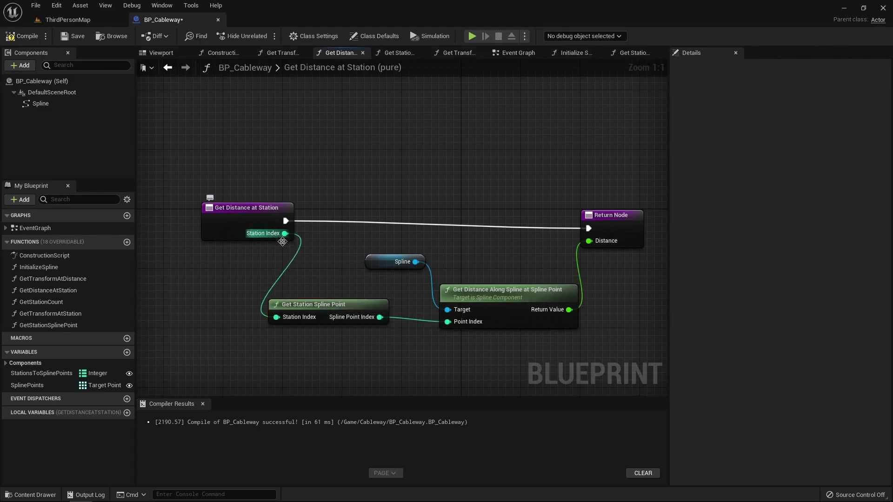
{"action": "left_click", "coordinate": [21, 35]}
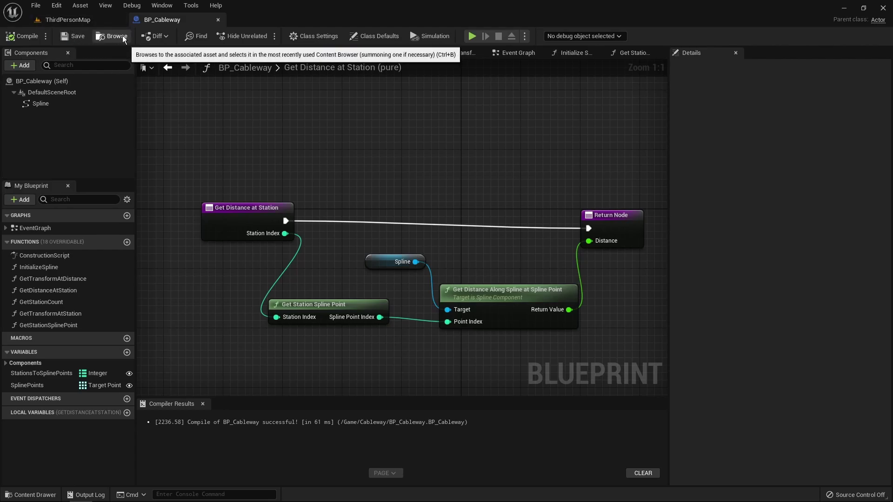
Open the BP_CablewayCar blueprint from the Cableway content folder and show the car's interior in its 3D preview
{"action": "left_click", "coordinate": [68, 20]}
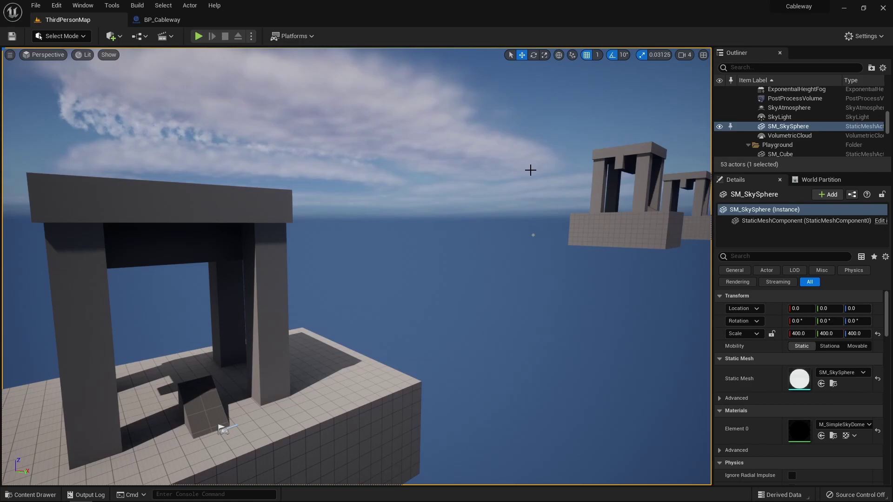
{"action": "key", "text": "ctrl+space"}
{"action": "left_click", "coordinate": [296, 381]}
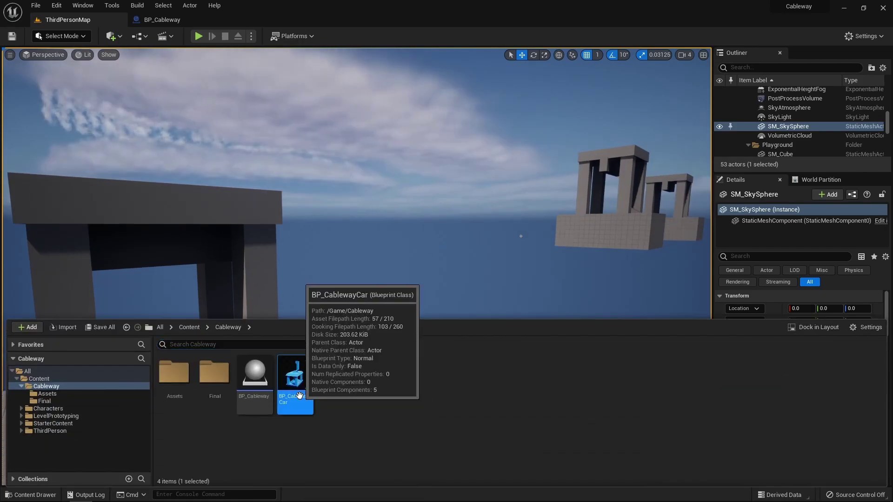
{"action": "double_click", "coordinate": [299, 396]}
{"action": "left_click", "coordinate": [243, 150]}
{"action": "right_click_drag", "start_coordinate": [365, 185], "coordinate": [383, 211]}
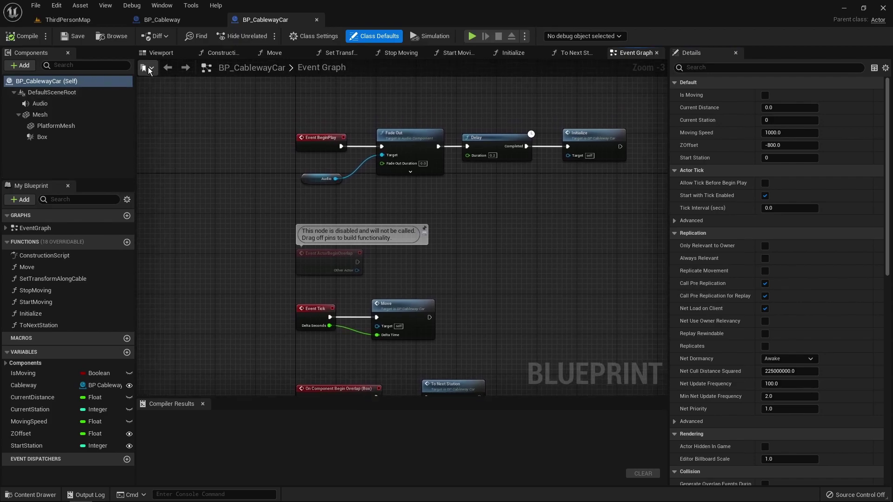
{"action": "left_click", "coordinate": [161, 53]}
{"action": "right_click_drag", "start_coordinate": [402, 227], "coordinate": [341, 206]}
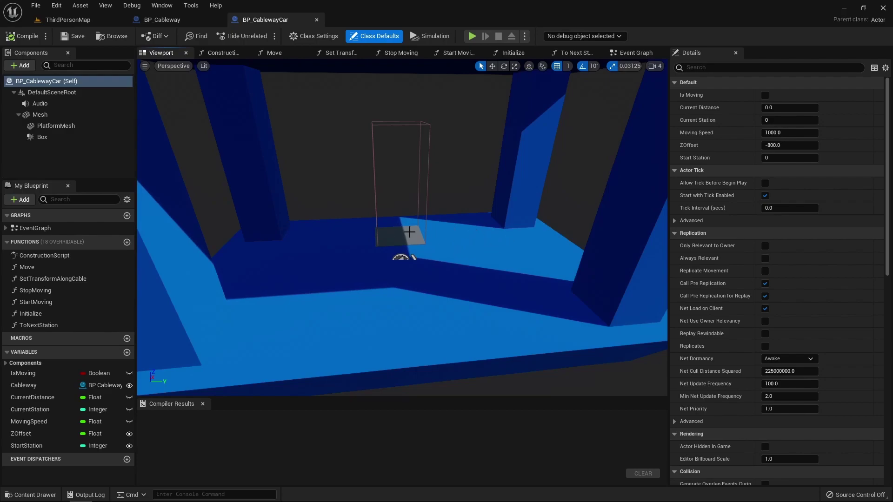
Rename the car's PlatformMesh component to MeshNextStation
{"action": "left_click", "coordinate": [395, 235]}
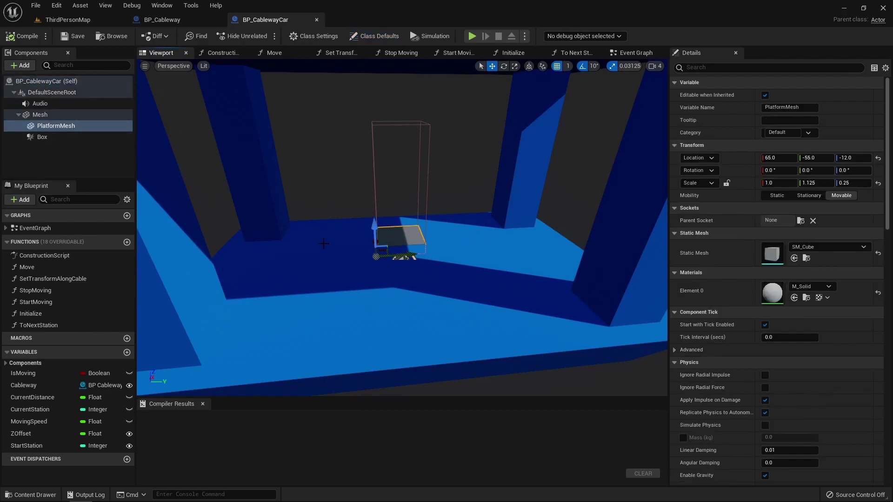
{"action": "left_click", "coordinate": [49, 115]}
{"action": "left_click", "coordinate": [53, 124]}
{"action": "key", "text": "F2"}
{"action": "key", "text": "Home"}
{"action": "key", "text": "shift+Right"}
{"action": "key", "text": "shift+Right"}
{"action": "key", "text": "shift+Right"}
{"action": "key", "text": "shift+Right"}
{"action": "key", "text": "shift+Right"}
{"action": "key", "text": "shift+Right"}
{"action": "key", "text": "shift+Right"}
{"action": "key", "text": "shift+Right"}
{"action": "key", "text": "shift+Right"}
{"action": "key", "text": "shift+Left"}
{"action": "key", "text": "Delete"}
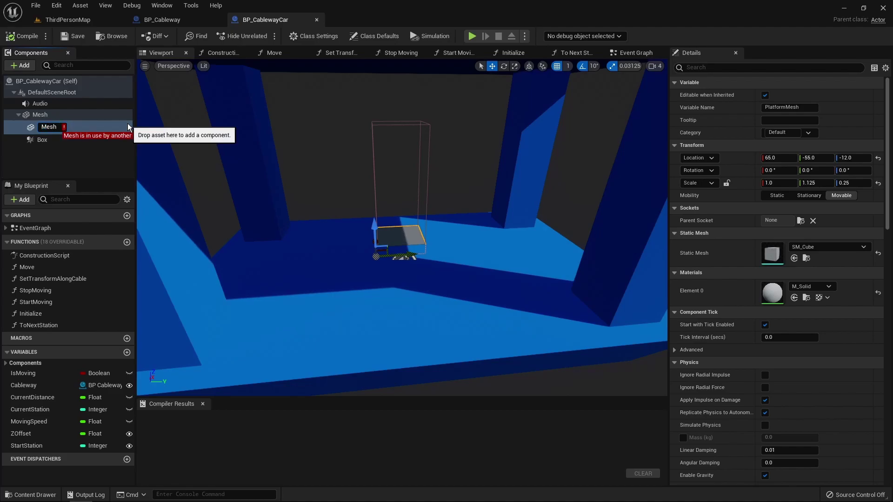
{"action": "key", "text": "End"}
{"action": "type", "text": "NextStqt"}
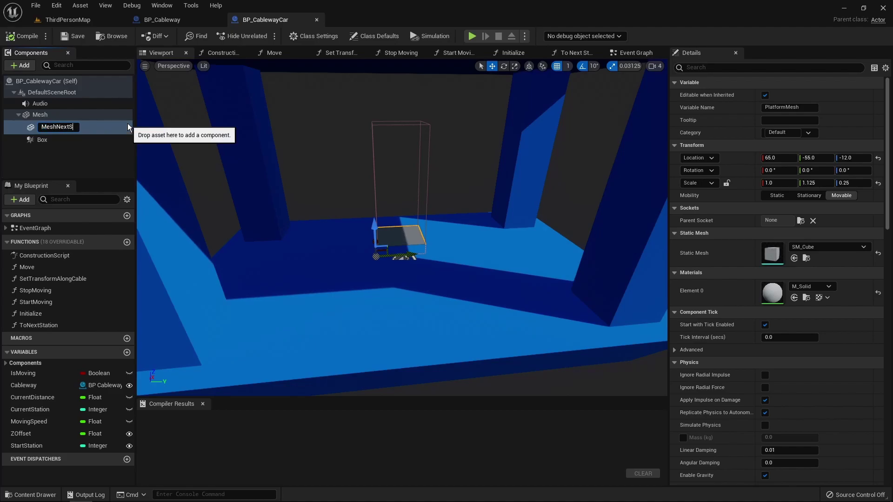
{"action": "key", "text": "BackSpace"}
{"action": "key", "text": "BackSpace"}
{"action": "type", "text": "ation"}
{"action": "key", "text": "Return"}
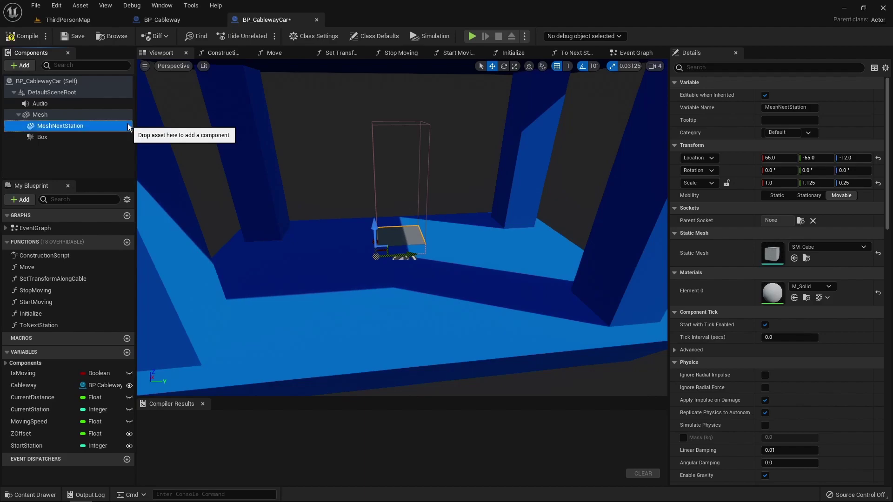
Parent the Box component under MeshNextStation and rename it BoxNextStation
{"action": "left_click", "coordinate": [52, 136]}
{"action": "left_click_drag", "start_coordinate": [52, 135], "coordinate": [53, 130]}
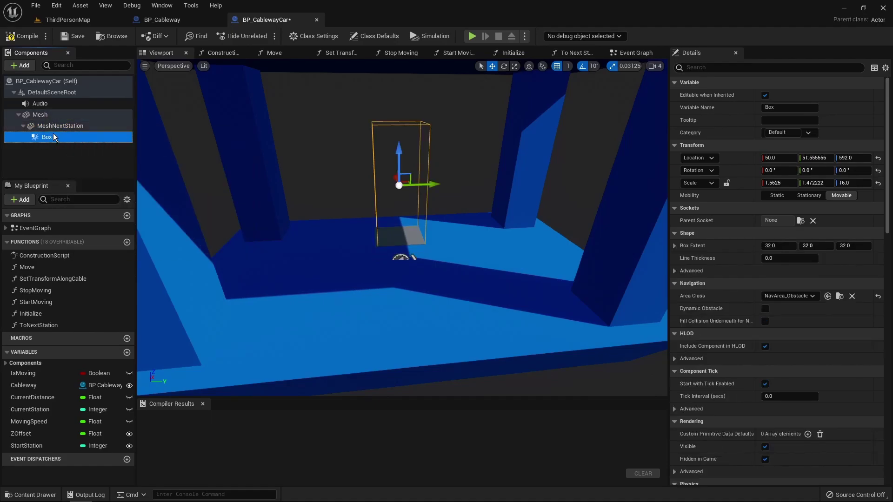
{"action": "left_click", "coordinate": [59, 137]}
{"action": "left_click", "coordinate": [60, 138]}
{"action": "type", "text": "NextStation"}
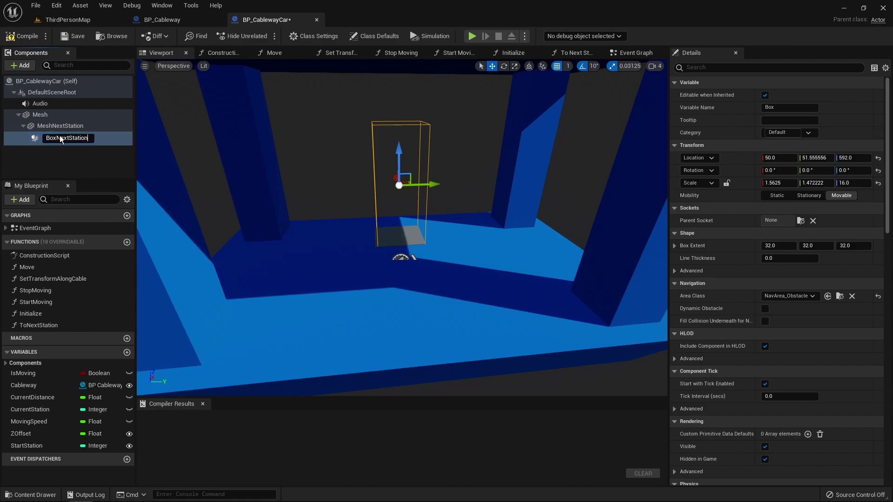
{"action": "key", "text": "Return"}
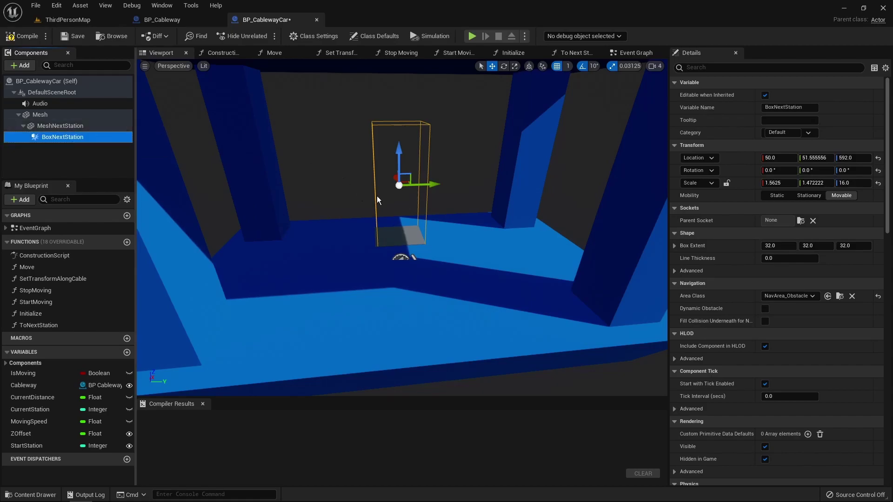
Move MeshNextStation along the Y axis to a location of 91
{"action": "left_click", "coordinate": [60, 126]}
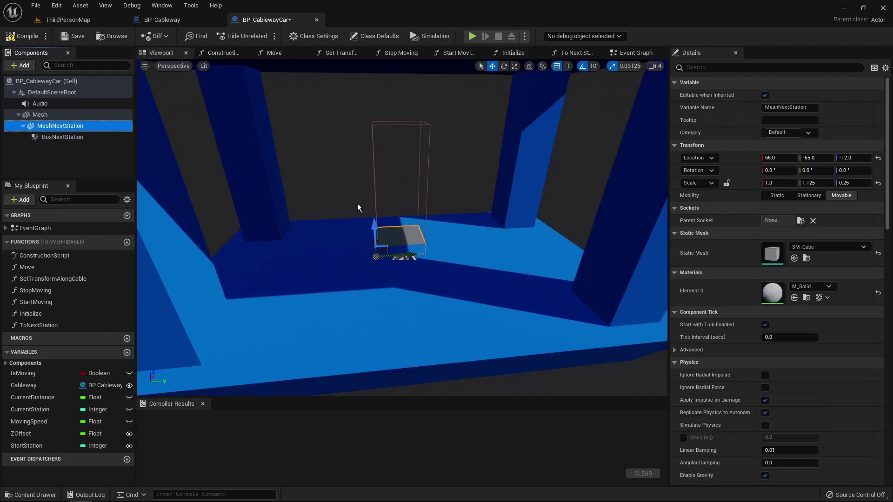
{"action": "left_click_drag", "start_coordinate": [403, 248], "coordinate": [470, 251]}
Duplicate the MeshNextStation component and name the copy MeshPreviousStation
{"action": "right_click", "coordinate": [56, 127]}
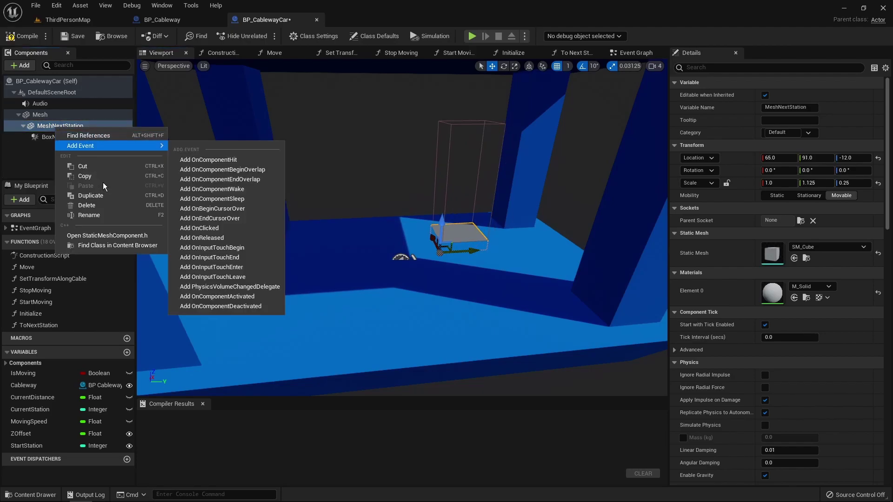
{"action": "left_click", "coordinate": [107, 197]}
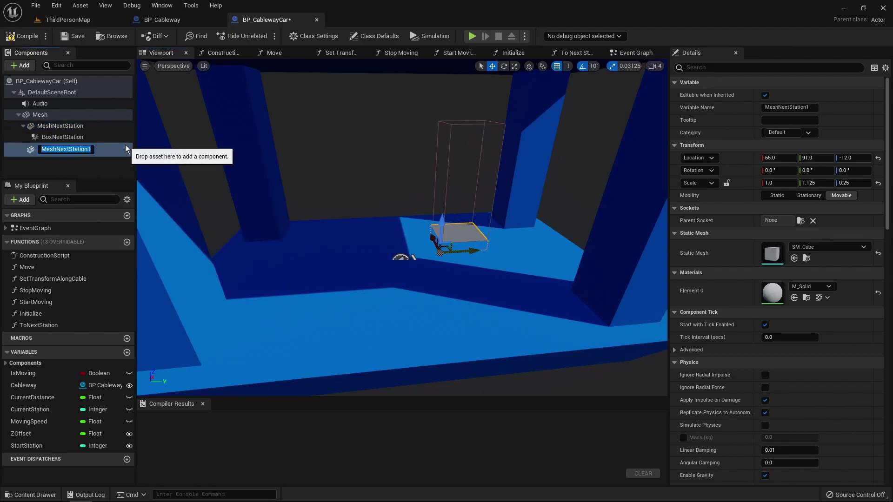
{"action": "key", "text": "End"}
{"action": "key", "text": "BackSpace"}
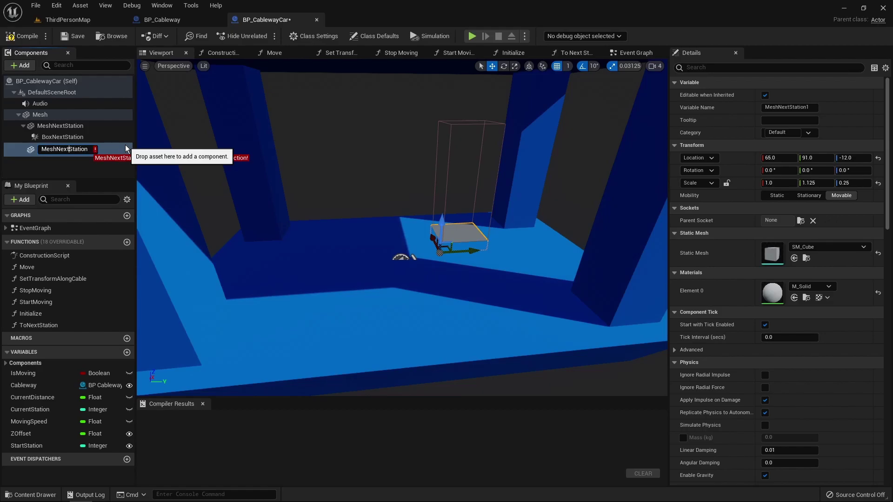
{"action": "key", "text": "BackSpace"}
{"action": "key", "text": "BackSpace"}
{"action": "key", "text": "BackSpace"}
{"action": "key", "text": "BackSpace"}
{"action": "type", "text": "Previous"}
{"action": "key", "text": "Return"}
{"action": "key", "text": "ctrl+z"}
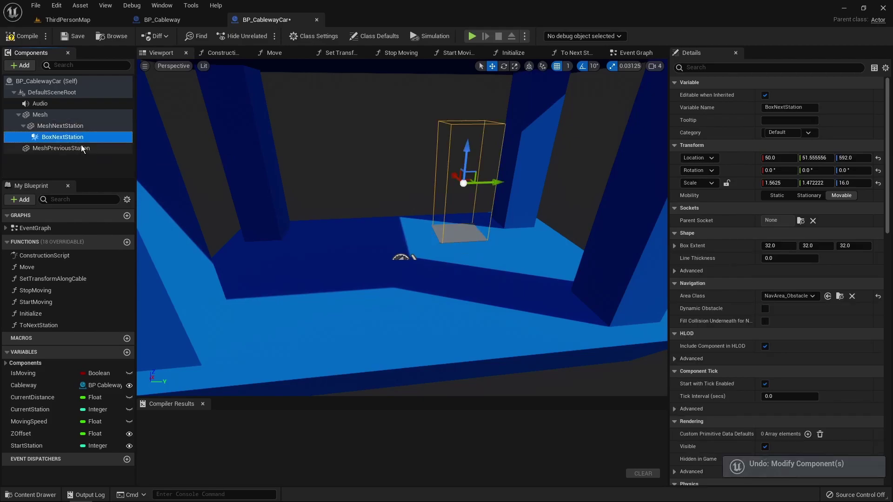
Duplicate BoxNextStation, name the copy BoxPreviousStation and parent it under MeshPreviousStation
{"action": "right_click", "coordinate": [59, 138]}
{"action": "left_click", "coordinate": [99, 205]}
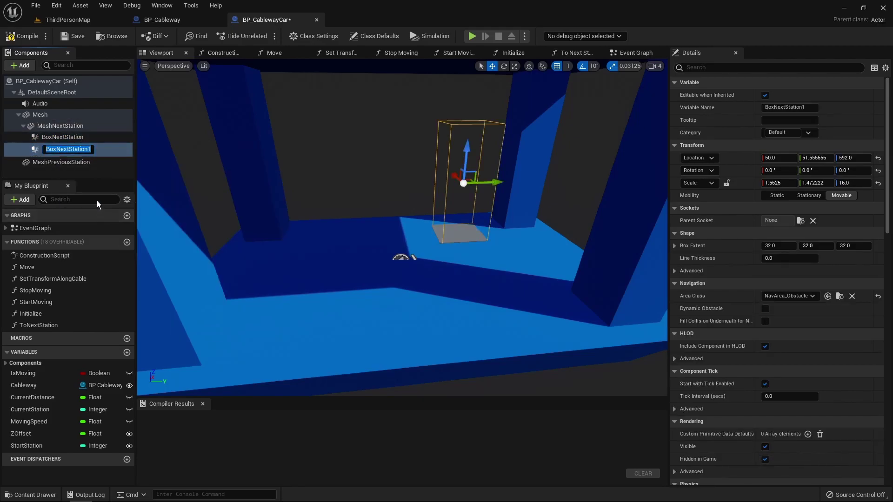
{"action": "key", "text": "End"}
{"action": "key", "text": "BackSpace"}
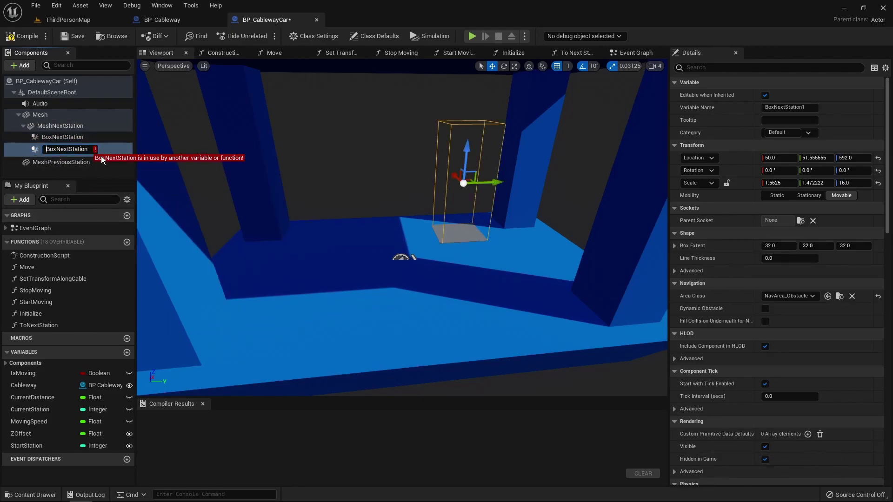
{"action": "key", "text": "Right"}
{"action": "key", "text": "Right"}
{"action": "key", "text": "BackSpace"}
{"action": "key", "text": "BackSpace"}
{"action": "key", "text": "BackSpace"}
{"action": "key", "text": "BackSpace"}
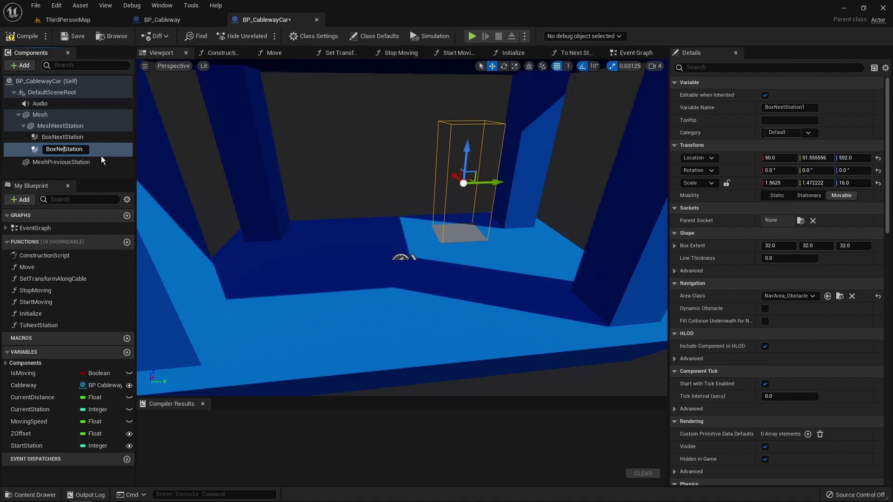
{"action": "type", "text": "Previous"}
{"action": "key", "text": "Return"}
{"action": "left_click_drag", "start_coordinate": [66, 147], "coordinate": [71, 163]}
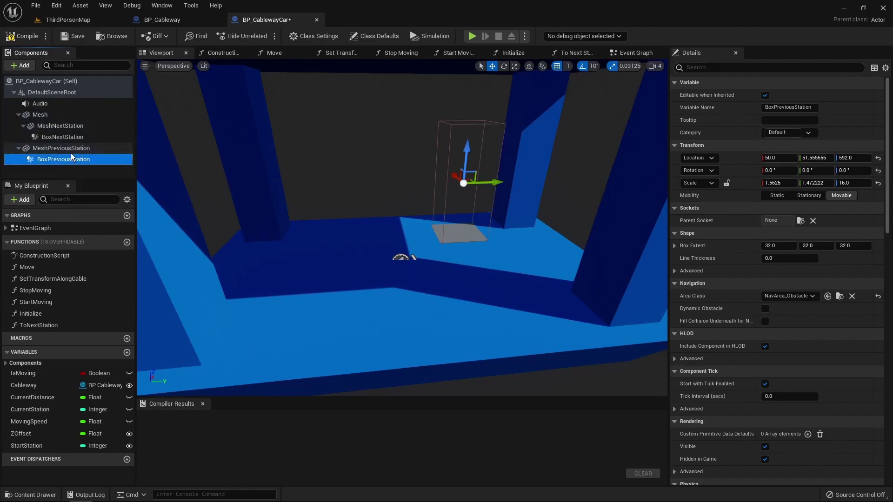
Move MeshPreviousStation along the Y axis to a location of -189 and compile the blueprint
{"action": "left_click", "coordinate": [52, 148]}
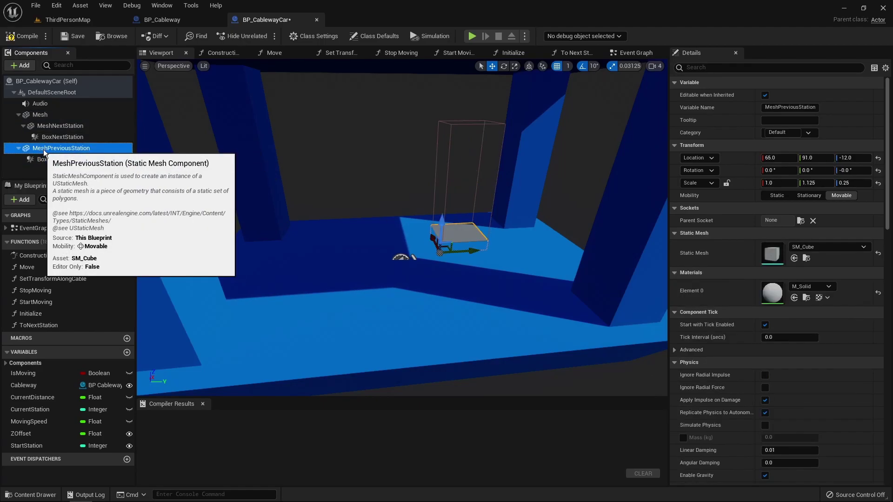
{"action": "left_click_drag", "start_coordinate": [469, 252], "coordinate": [347, 249]}
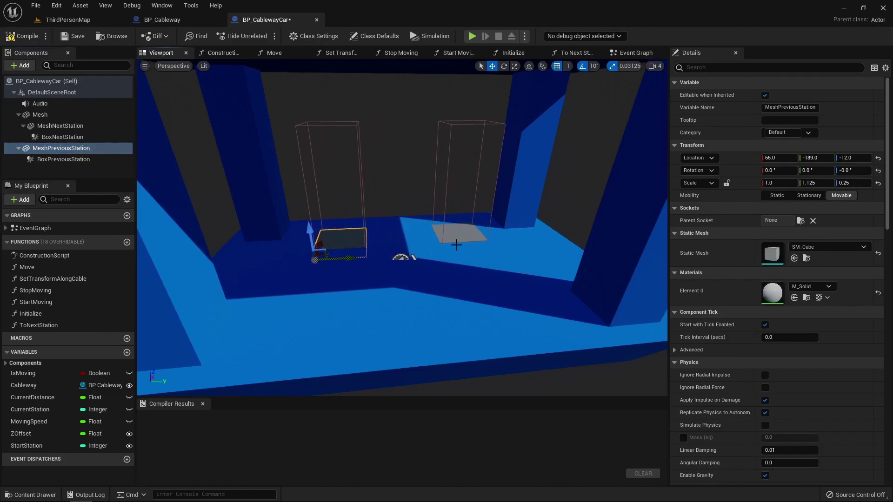
{"action": "key", "text": "F7"}
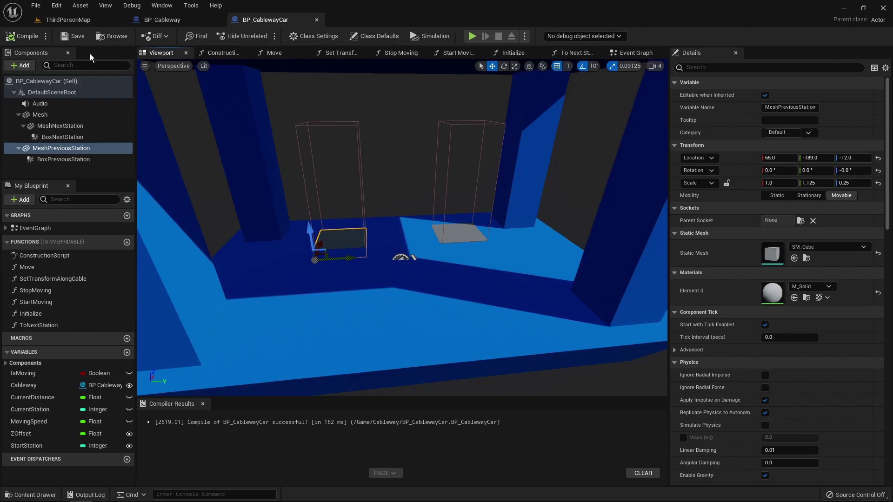
In the ToNextStation function, delete the node that sets Current Station to 0 on the second Branch's True path
{"action": "double_click", "coordinate": [54, 325]}
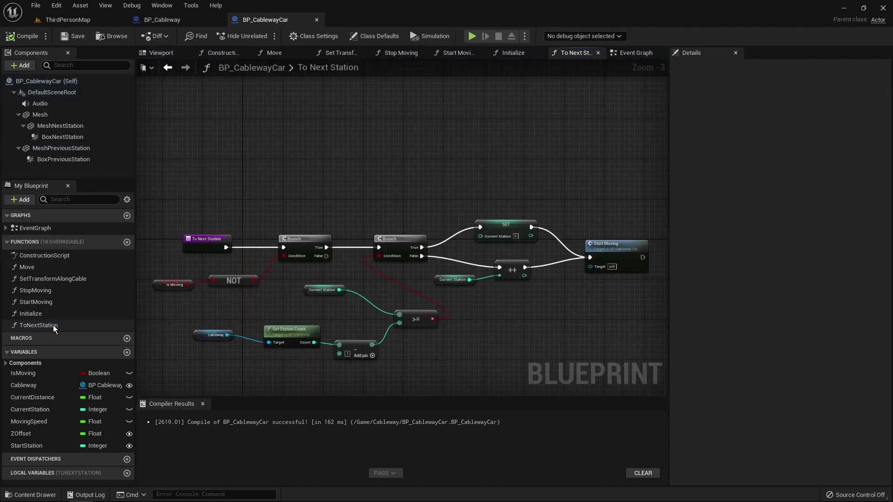
{"action": "right_click_drag", "start_coordinate": [488, 321], "coordinate": [470, 283]}
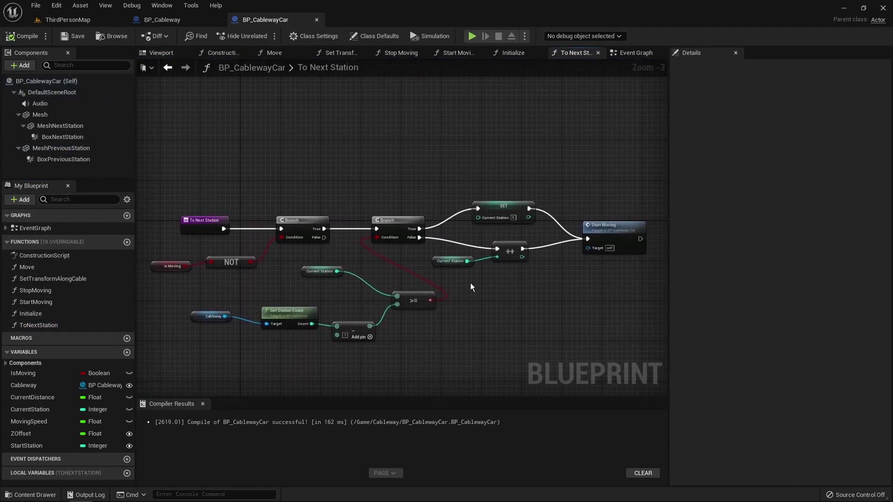
{"action": "scroll", "coordinate": [329, 285], "scroll_direction": "up", "scroll_amount": 1}
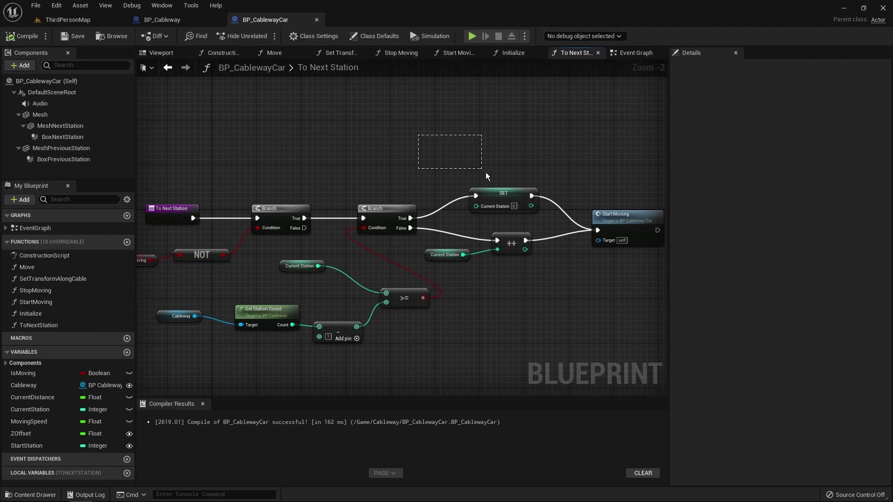
{"action": "left_click_drag", "start_coordinate": [484, 175], "coordinate": [512, 192]}
{"action": "key", "text": "Delete"}
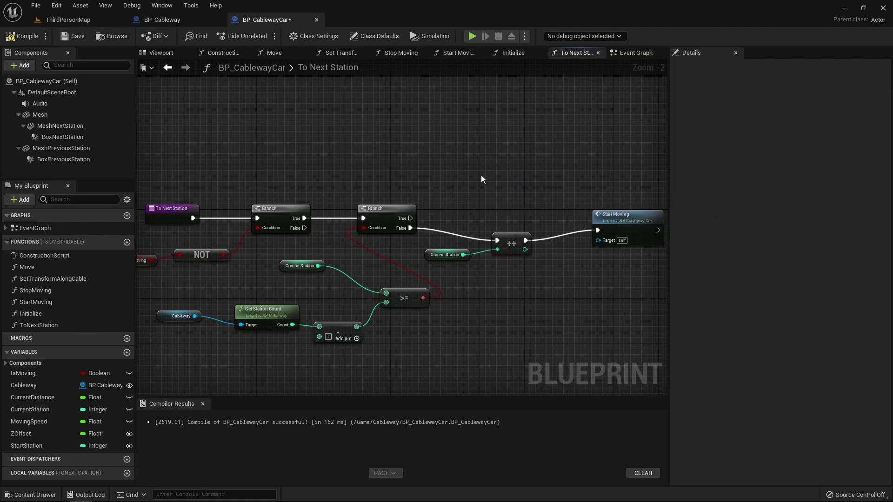
{"action": "left_click_drag", "start_coordinate": [624, 222], "coordinate": [619, 233]}
{"action": "left_click", "coordinate": [545, 194]}
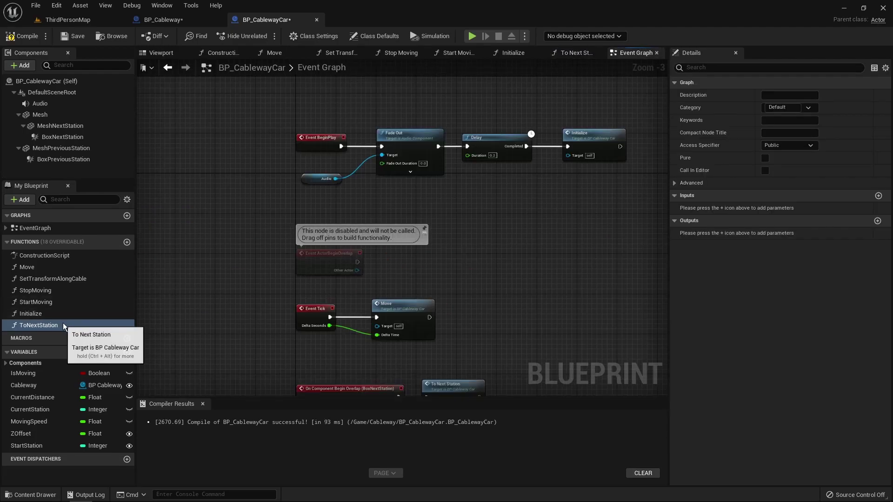
Add a new function named ToPreviousStation to the car blueprint
{"action": "left_click", "coordinate": [125, 243]}
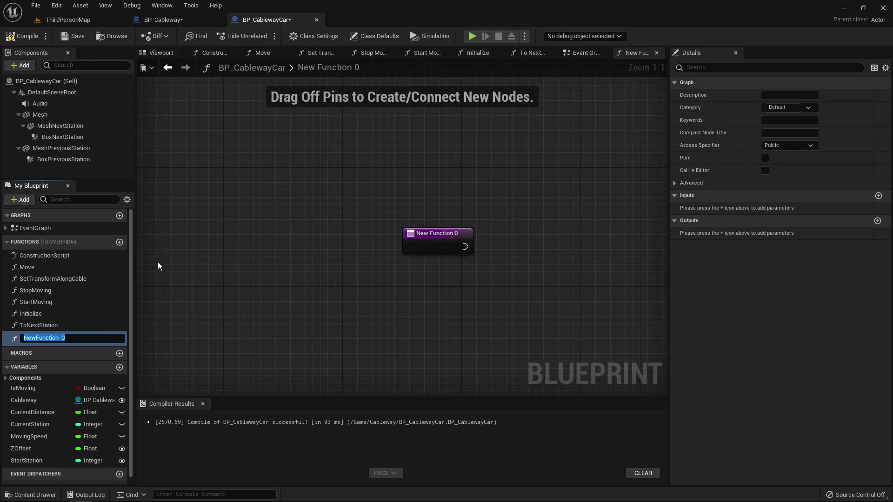
{"action": "type", "text": "ToPreviousStation"}
{"action": "key", "text": "Return"}
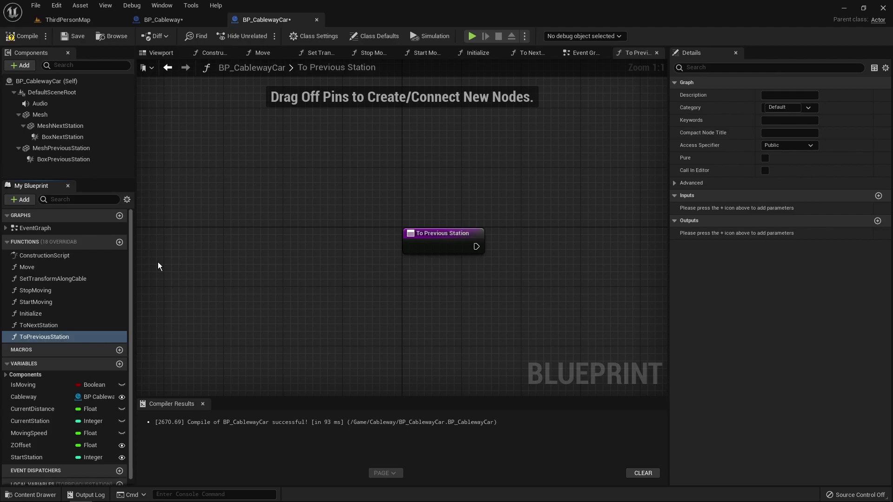
Copy all ToNextStation nodes except the function entry into the ToPreviousStation graph
{"action": "double_click", "coordinate": [45, 325]}
{"action": "scroll", "coordinate": [205, 200], "scroll_direction": "down", "scroll_amount": 2}
{"action": "left_click_drag", "start_coordinate": [205, 200], "coordinate": [176, 195]}
{"action": "left_click_drag", "start_coordinate": [634, 340], "coordinate": [208, 211]}
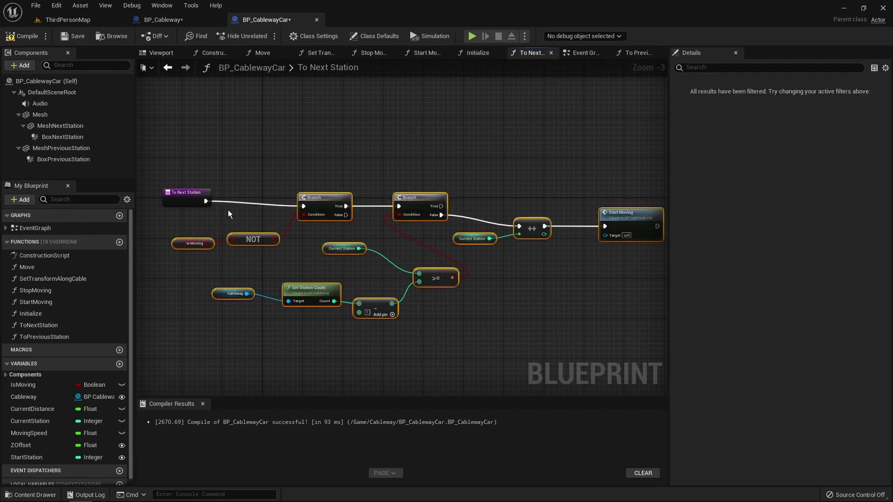
{"action": "double_click", "coordinate": [57, 336]}
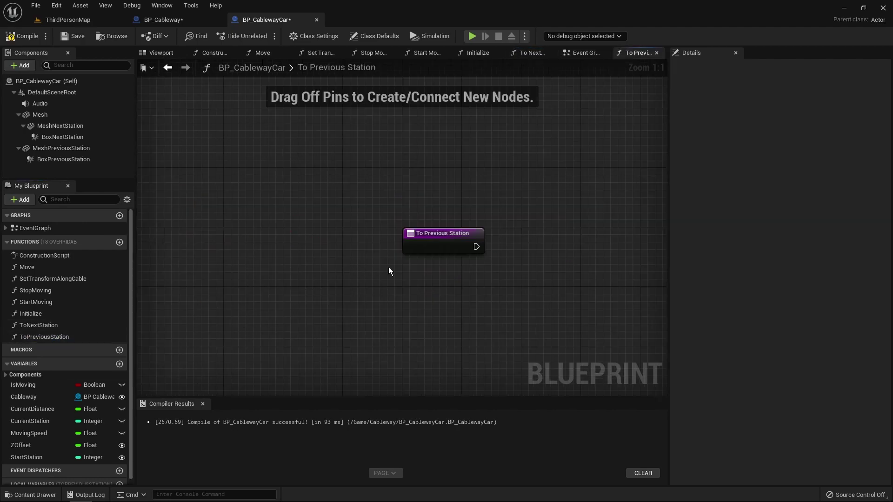
{"action": "left_click_drag", "start_coordinate": [429, 248], "coordinate": [259, 228]}
{"action": "right_click_drag", "start_coordinate": [450, 255], "coordinate": [339, 259]}
{"action": "scroll", "coordinate": [339, 259], "scroll_direction": "down", "scroll_amount": 2}
{"action": "key", "text": "ctrl+v"}
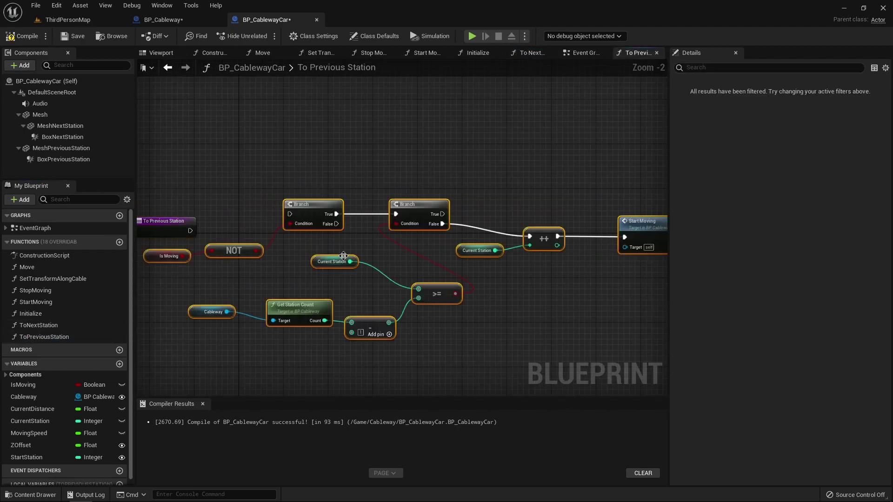
Align the pasted nodes with the To Previous Station entry and connect the entry to the first Branch
{"action": "left_click_drag", "start_coordinate": [320, 214], "coordinate": [298, 242]}
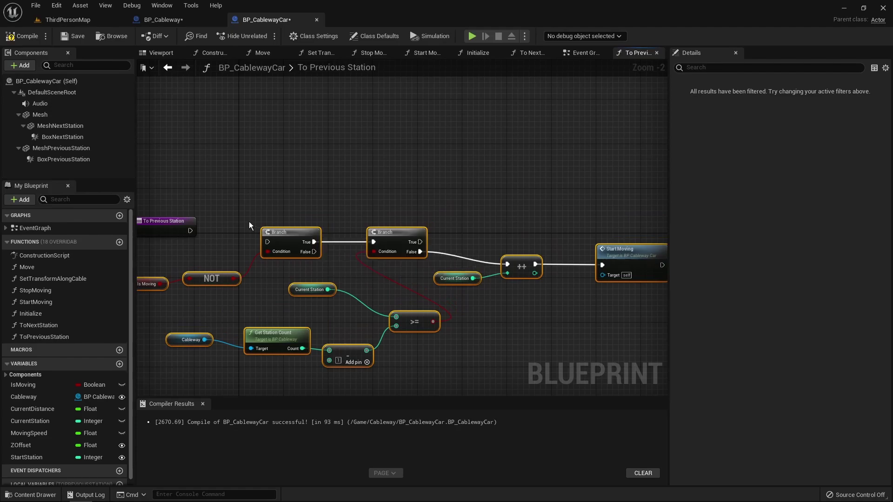
{"action": "right_click_drag", "start_coordinate": [219, 229], "coordinate": [258, 226]}
{"action": "left_click_drag", "start_coordinate": [219, 223], "coordinate": [307, 240]}
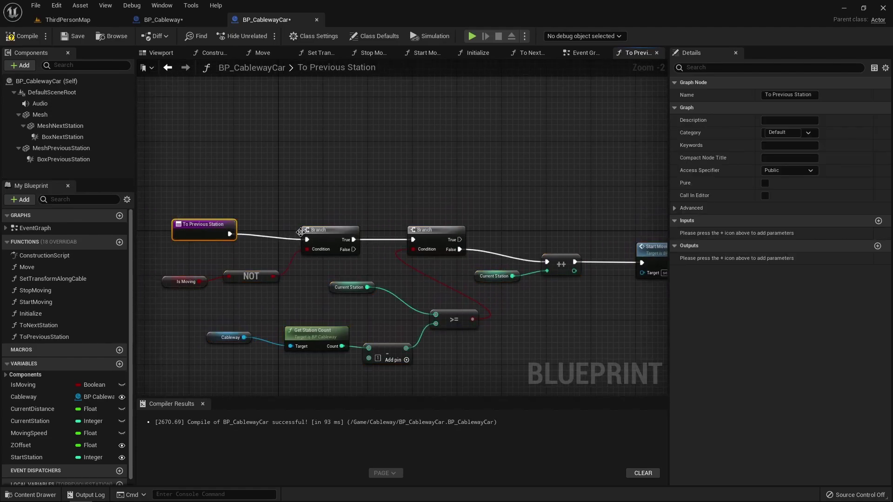
{"action": "left_click", "coordinate": [276, 221]}
{"action": "scroll", "coordinate": [288, 196], "scroll_direction": "up", "scroll_amount": 1}
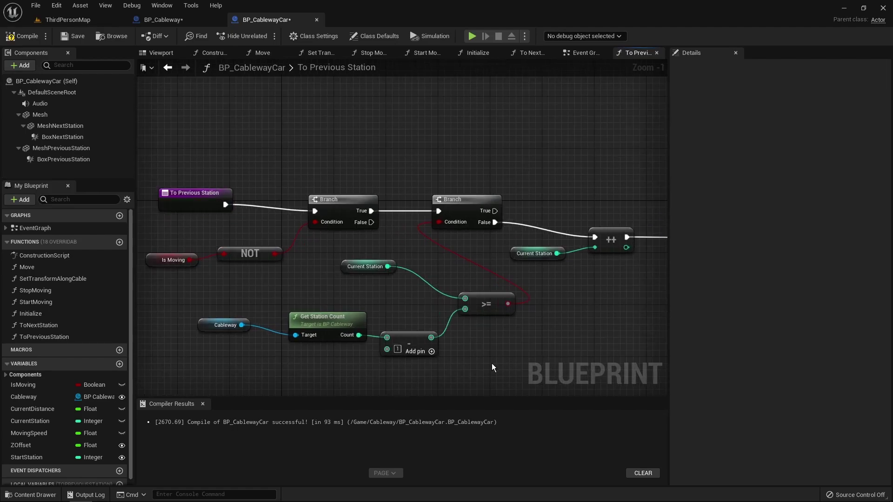
Replace the station-count comparison with a check that Current Station equals 0, wired to the second Branch's condition
{"action": "left_click_drag", "start_coordinate": [502, 364], "coordinate": [241, 298]}
{"action": "key", "text": "Delete"}
{"action": "left_click_drag", "start_coordinate": [385, 270], "coordinate": [395, 291]}
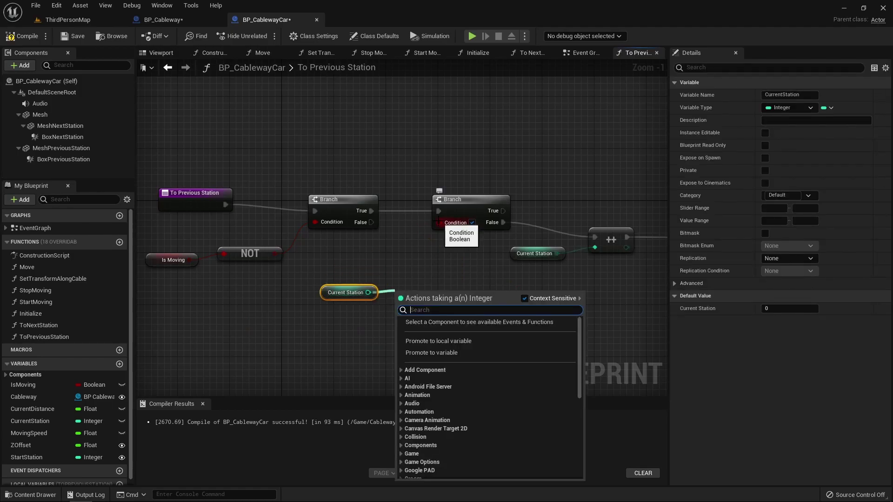
{"action": "type", "text": "="}
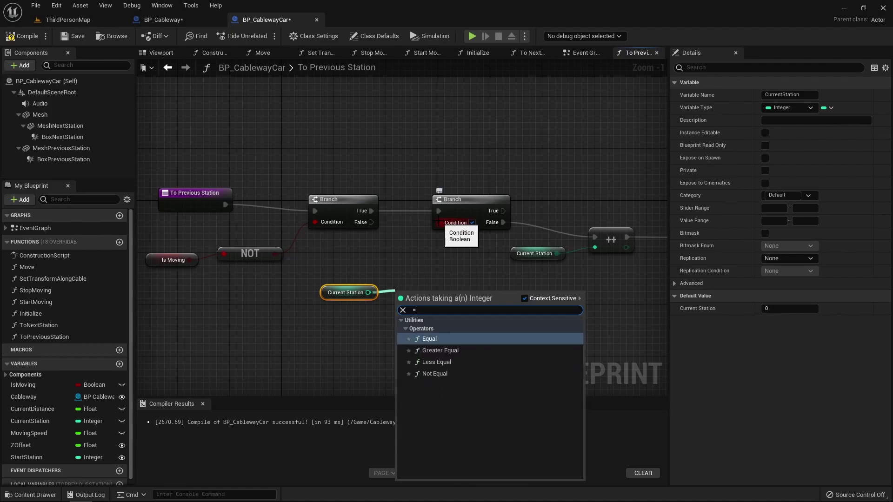
{"action": "key", "text": "Return"}
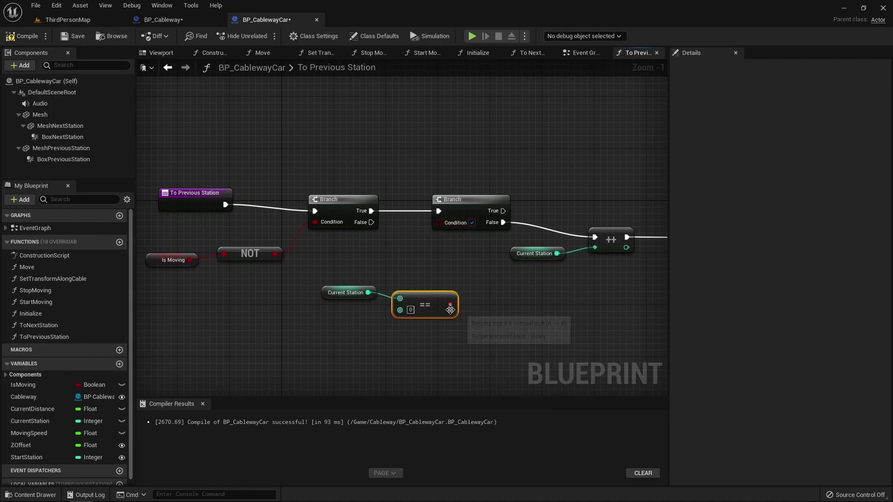
{"action": "left_click_drag", "start_coordinate": [450, 305], "coordinate": [440, 227]}
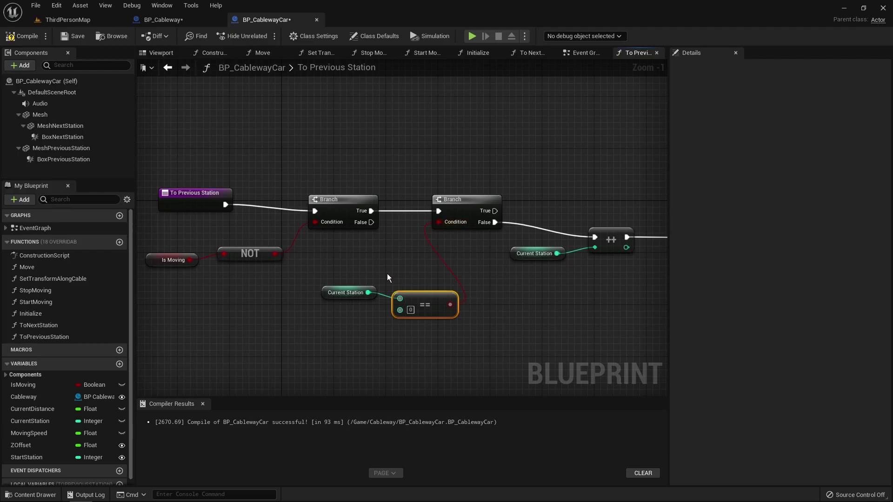
{"action": "left_click_drag", "start_coordinate": [359, 286], "coordinate": [346, 293]}
{"action": "left_click", "coordinate": [362, 278]}
Replace the Current Station increment with a decrement node, wired from the second Branch's False output to Start Moving
{"action": "right_click_drag", "start_coordinate": [437, 297], "coordinate": [309, 326]}
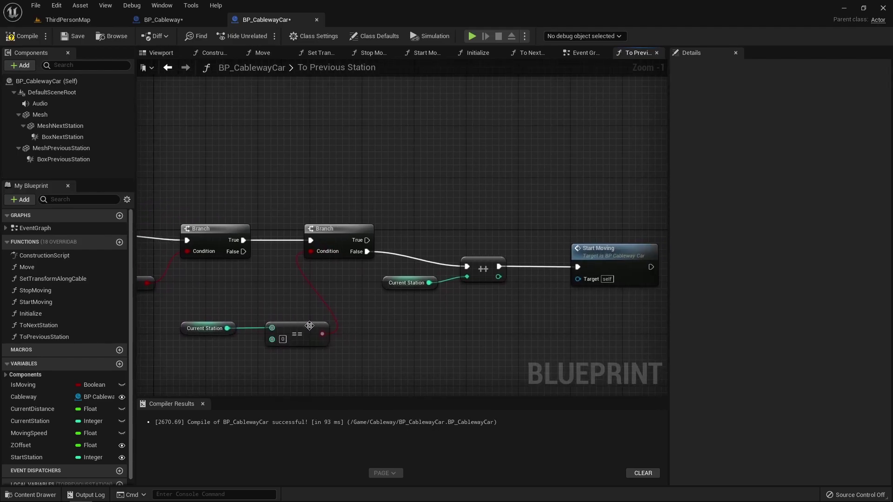
{"action": "right_click_drag", "start_coordinate": [432, 227], "coordinate": [426, 220]}
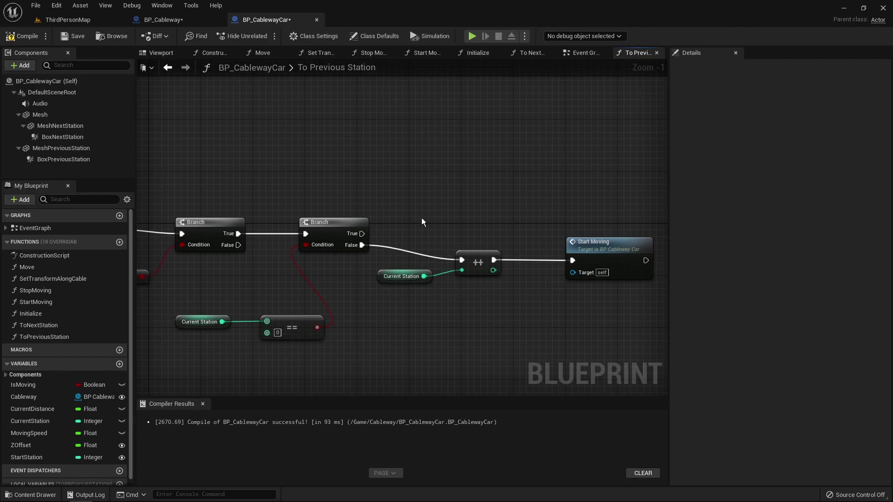
{"action": "right_click_drag", "start_coordinate": [620, 284], "coordinate": [567, 303]}
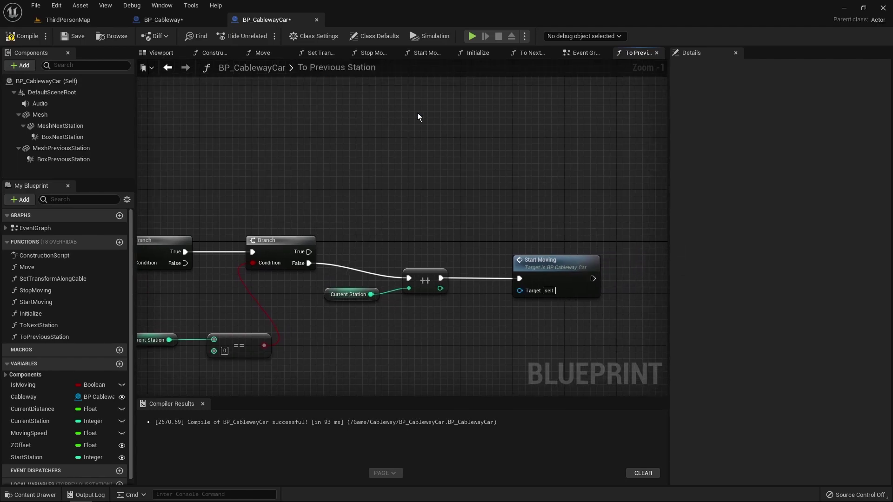
{"action": "left_click_drag", "start_coordinate": [568, 335], "coordinate": [431, 290]}
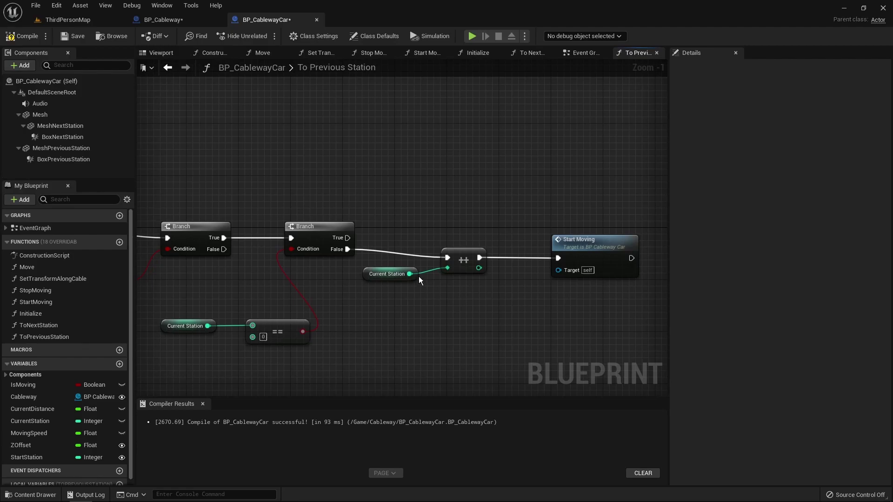
{"action": "left_click_drag", "start_coordinate": [410, 274], "coordinate": [466, 279]}
{"action": "type", "text": "decrement"}
{"action": "key", "text": "Return"}
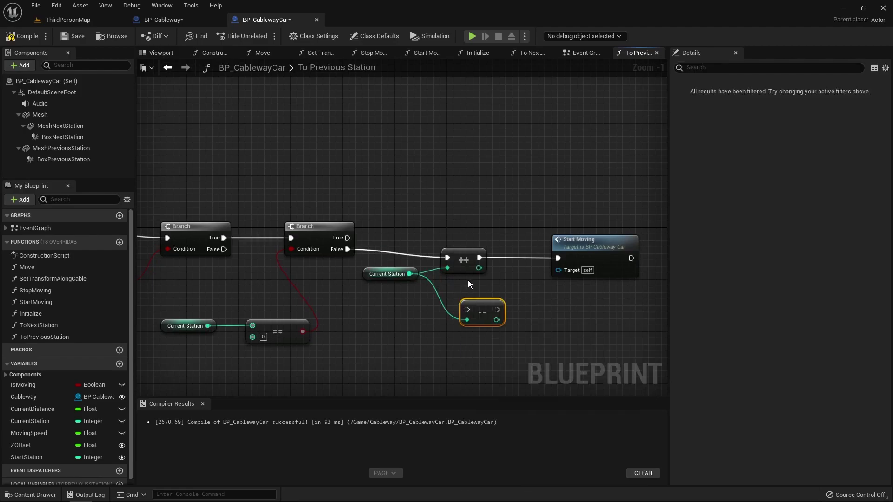
{"action": "left_click_drag", "start_coordinate": [466, 308], "coordinate": [348, 249]}
{"action": "left_click", "coordinate": [464, 259]}
{"action": "key", "text": "Delete"}
{"action": "left_click_drag", "start_coordinate": [576, 240], "coordinate": [517, 223]}
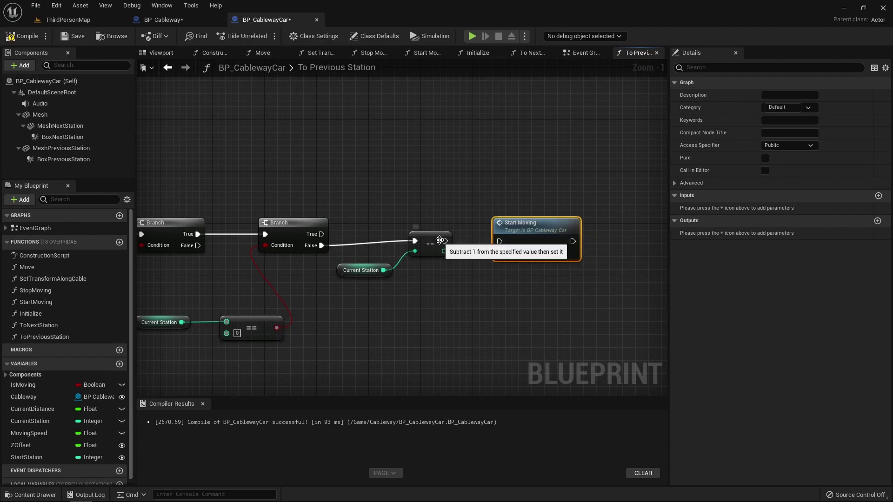
{"action": "left_click_drag", "start_coordinate": [446, 241], "coordinate": [500, 241]}
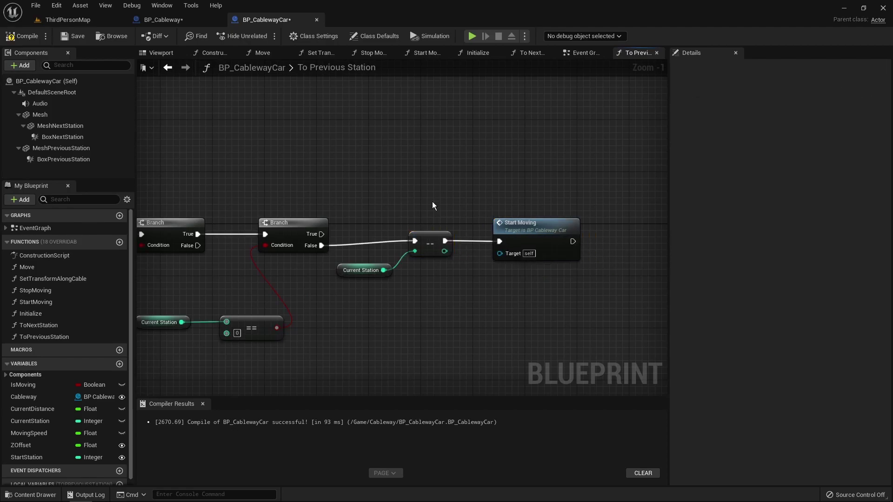
Compile and save the BP_CablewayCar blueprint with the finished To Previous Station graph
{"action": "key", "text": "Home"}
{"action": "left_click", "coordinate": [24, 37]}
{"action": "left_click", "coordinate": [71, 36]}
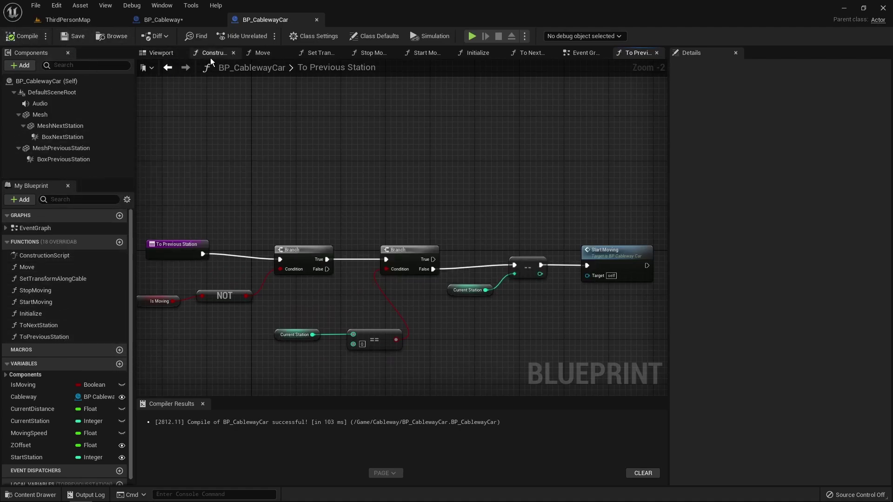
Add an On Component Begin Overlap event for BoxPreviousStation to the car's event graph
{"action": "double_click", "coordinate": [55, 228]}
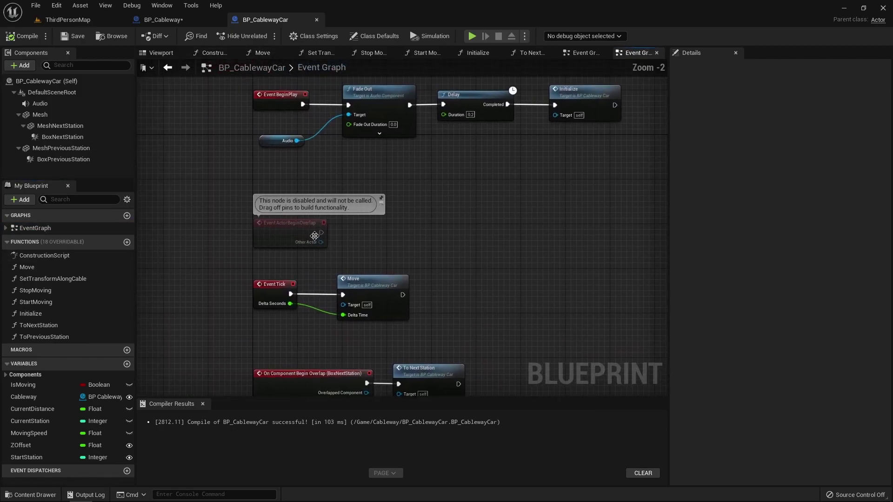
{"action": "right_click_drag", "start_coordinate": [405, 252], "coordinate": [429, 107]}
{"action": "scroll", "coordinate": [386, 243], "scroll_direction": "up", "scroll_amount": 1}
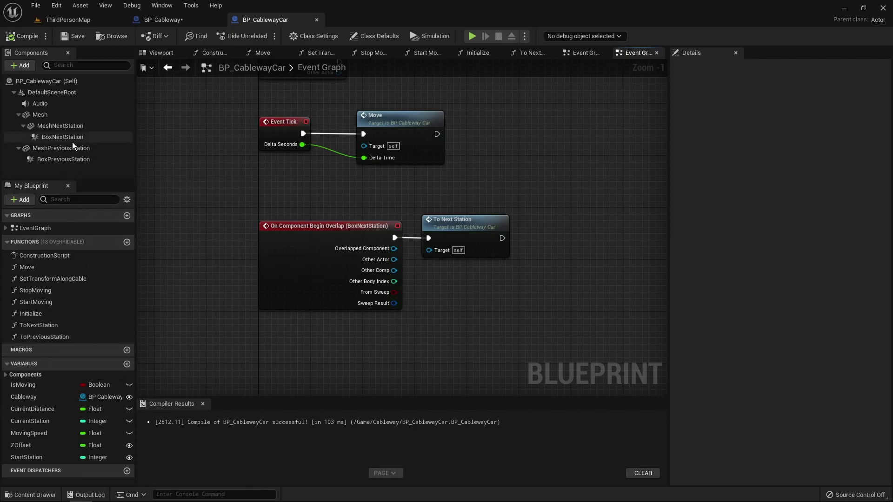
{"action": "left_click", "coordinate": [91, 160]}
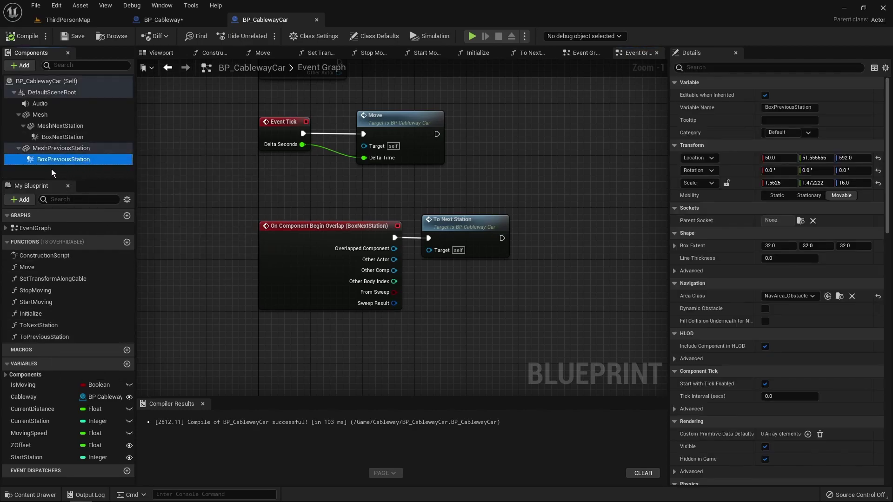
{"action": "scroll", "coordinate": [801, 321], "scroll_direction": "down", "scroll_amount": 15}
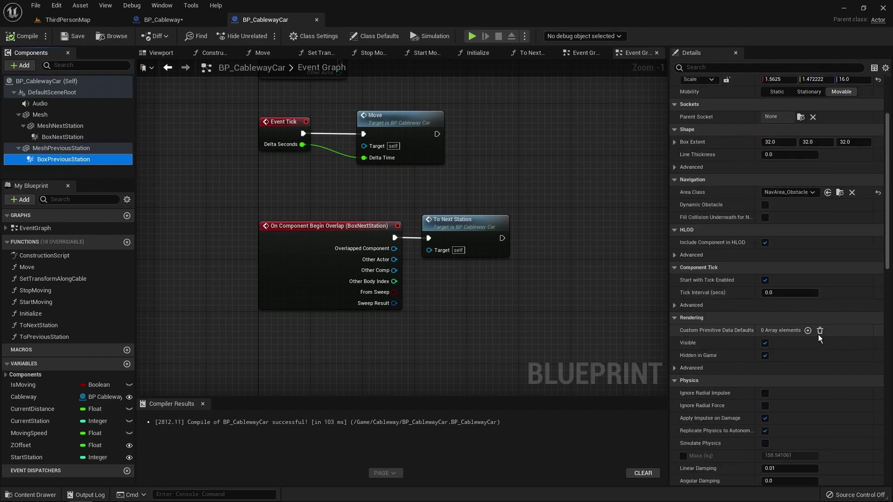
{"action": "scroll", "coordinate": [786, 303], "scroll_direction": "down", "scroll_amount": 5}
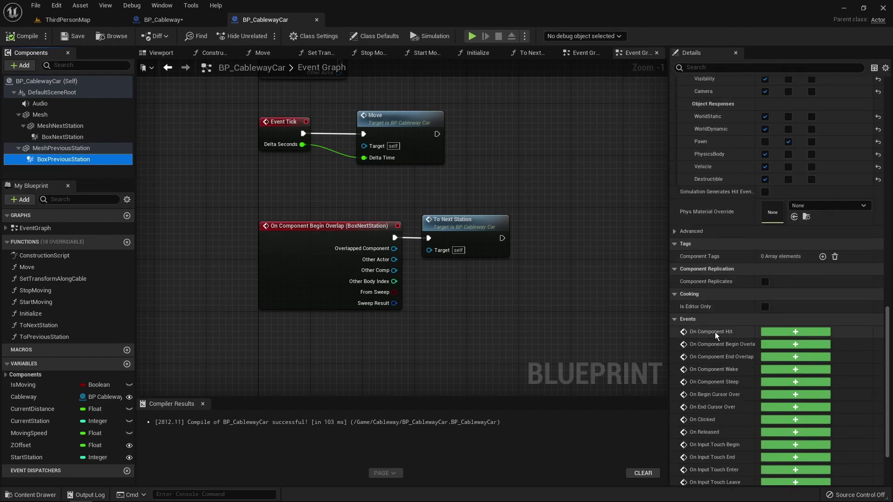
{"action": "left_click", "coordinate": [788, 346]}
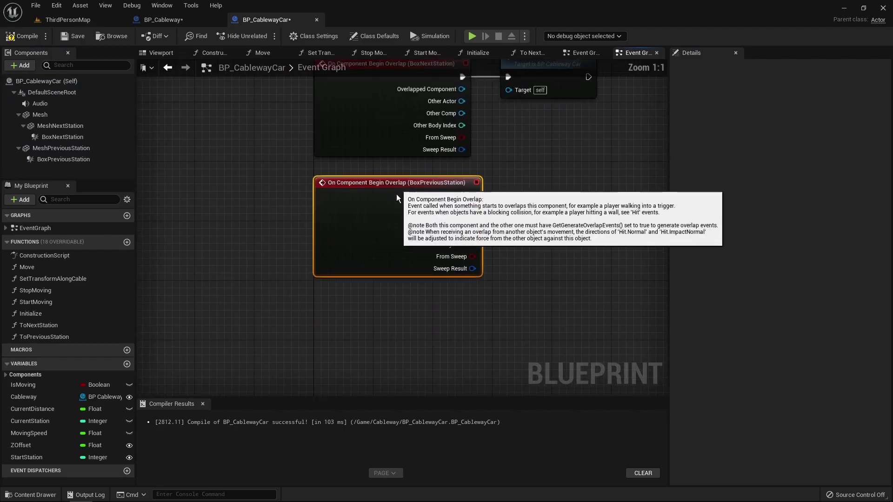
Call To Previous Station from the BoxPreviousStation overlap event and save the car blueprint
{"action": "left_click_drag", "start_coordinate": [444, 283], "coordinate": [512, 278]}
{"action": "type", "text": "toprevious"}
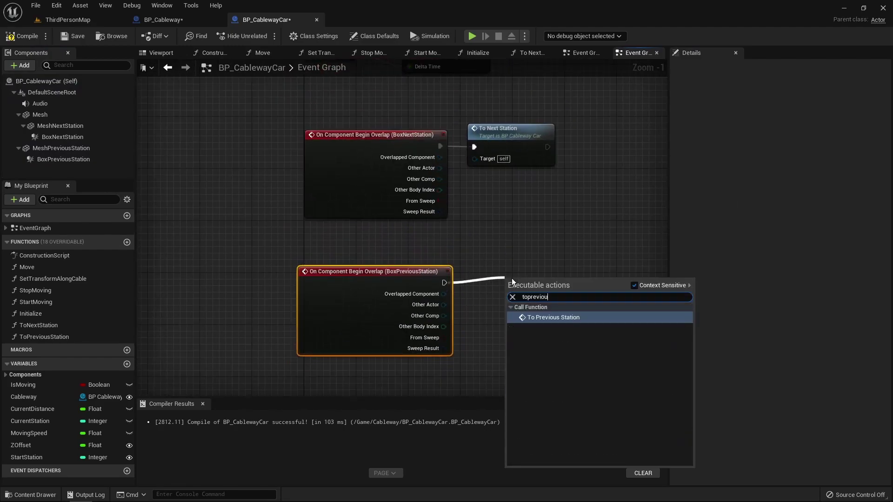
{"action": "key", "text": "Return"}
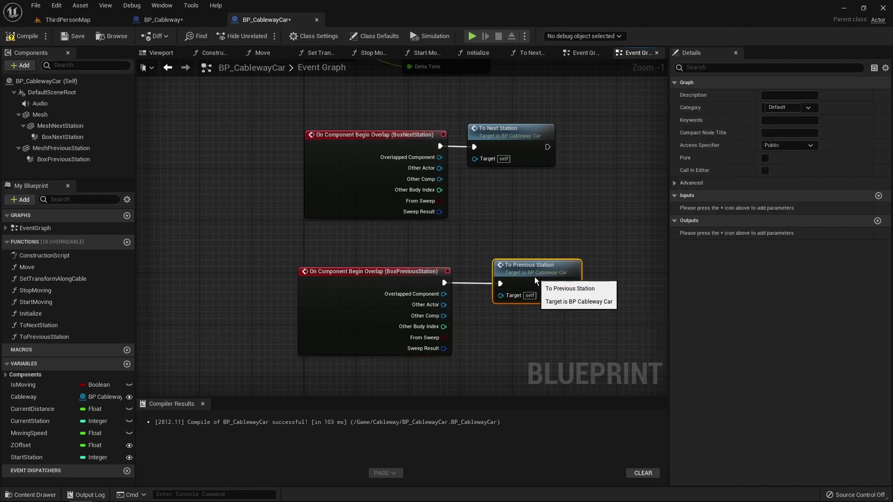
{"action": "left_click", "coordinate": [506, 225]}
{"action": "key", "text": "ctrl+s"}
{"action": "scroll", "coordinate": [449, 191], "scroll_direction": "down", "scroll_amount": 2}
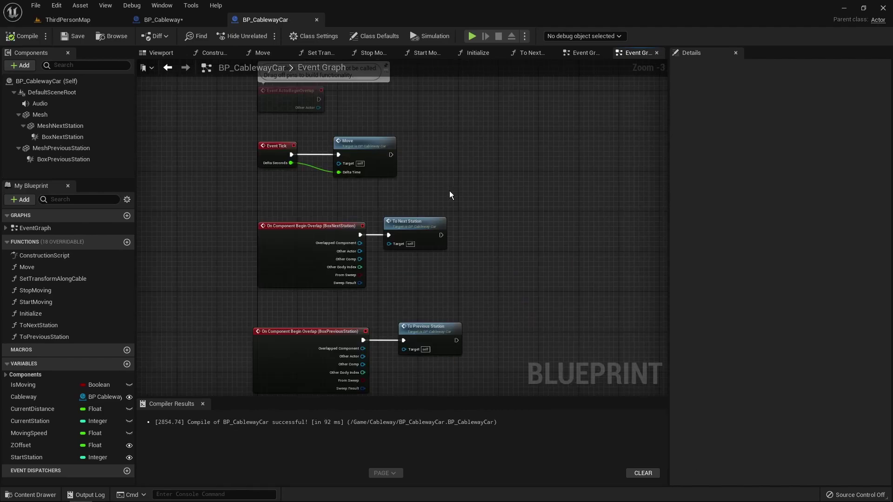
{"action": "left_click", "coordinate": [65, 20]}
{"action": "mouse_move", "coordinate": [403, 196]}
{"action": "right_mouse_down"}
{"action": "mouse_move", "coordinate": [387, 197]}
{"action": "mouse_move", "coordinate": [401, 199]}
{"action": "right_mouse_up"}
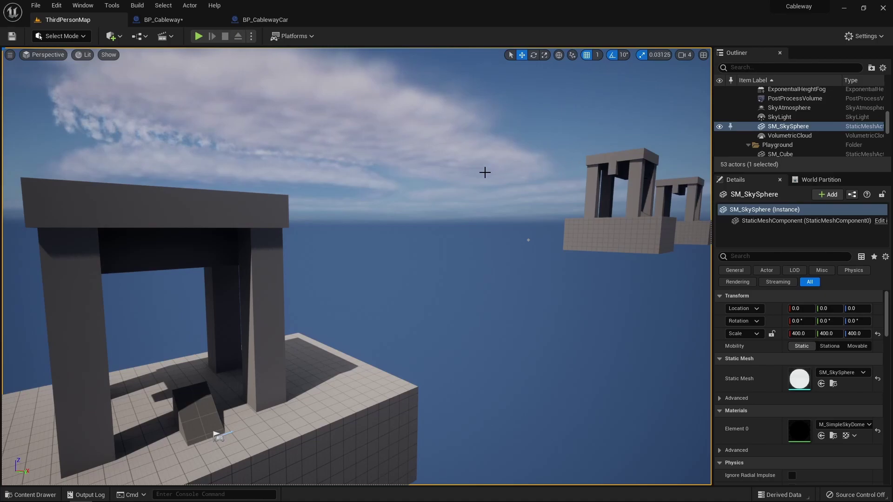
Examine BP_Cableway's Initialize Spline function, covering the loop over the spline points and the Set Spline Points call
{"action": "left_click", "coordinate": [170, 20]}
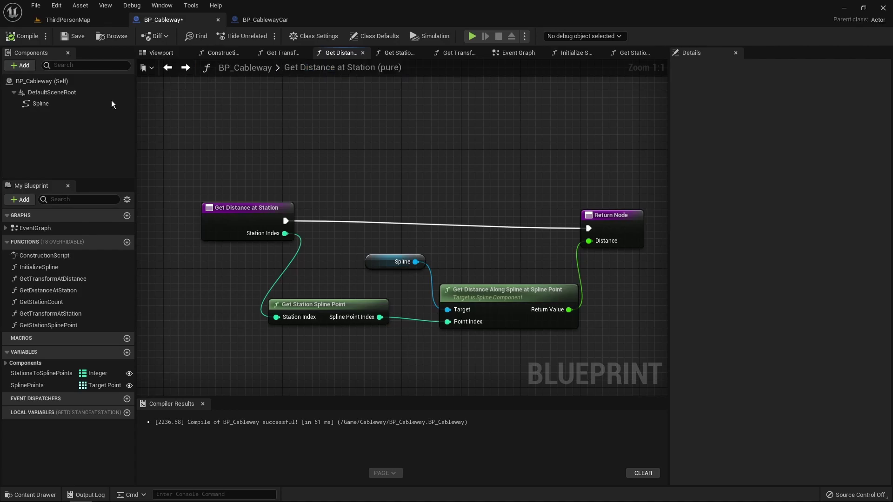
{"action": "left_click", "coordinate": [49, 228]}
{"action": "double_click", "coordinate": [49, 227]}
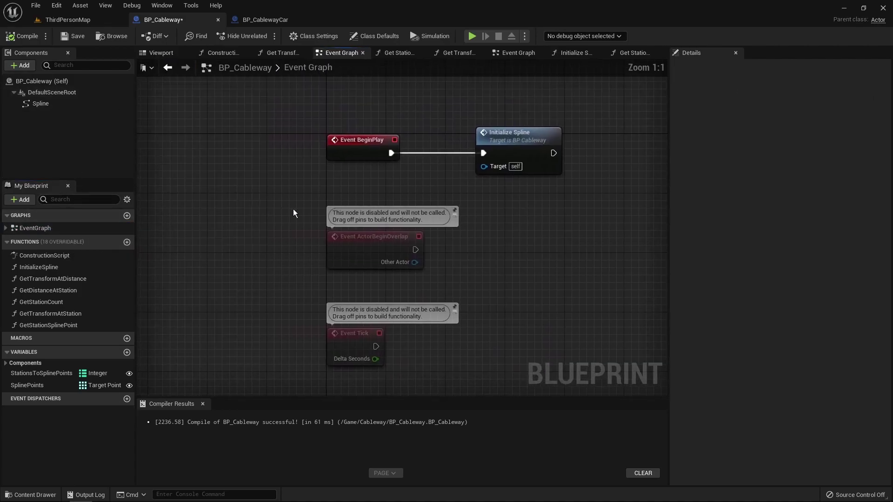
{"action": "double_click", "coordinate": [521, 145]}
{"action": "right_click_drag", "start_coordinate": [540, 190], "coordinate": [289, 126]}
{"action": "scroll", "coordinate": [422, 221], "scroll_direction": "down", "scroll_amount": 2}
{"action": "right_click_drag", "start_coordinate": [406, 237], "coordinate": [383, 222]}
{"action": "scroll", "coordinate": [410, 202], "scroll_direction": "up", "scroll_amount": 2}
{"action": "scroll", "coordinate": [383, 221], "scroll_direction": "down", "scroll_amount": 1}
{"action": "left_click_drag", "start_coordinate": [231, 131], "coordinate": [587, 210]}
{"action": "right_click_drag", "start_coordinate": [398, 237], "coordinate": [438, 215]}
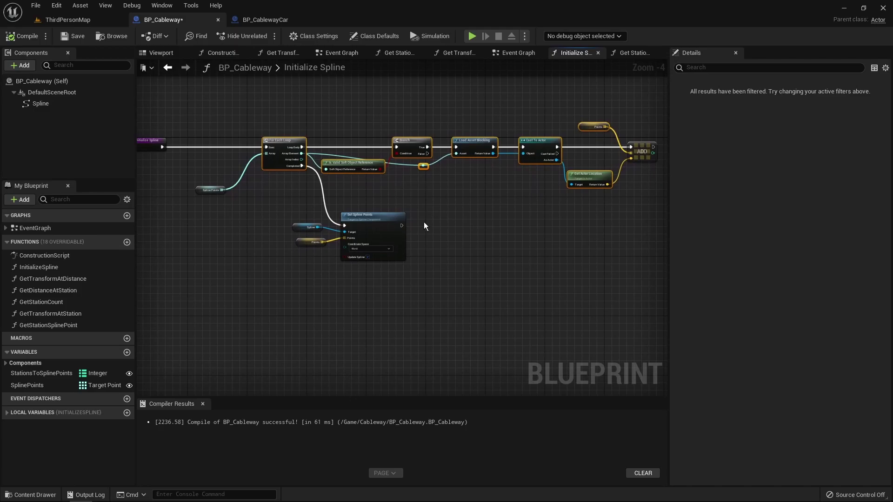
{"action": "left_click", "coordinate": [427, 220]}
{"action": "scroll", "coordinate": [420, 221], "scroll_direction": "up", "scroll_amount": 3}
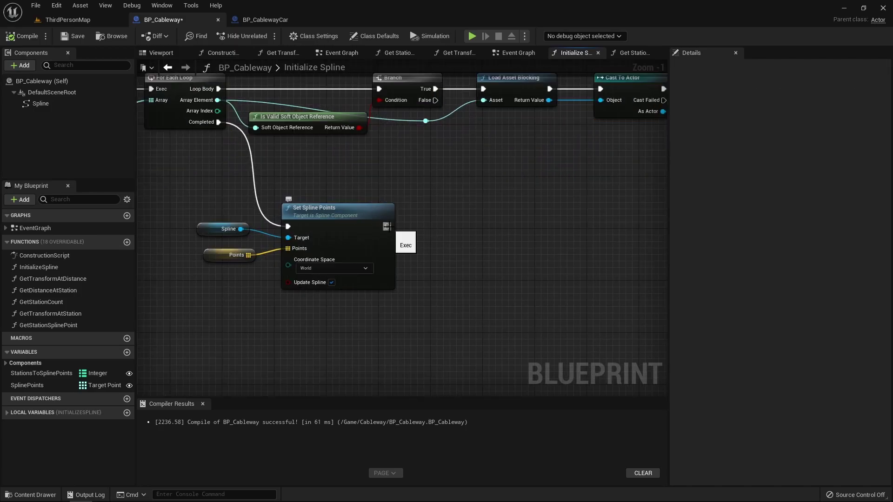
{"action": "left_click_drag", "start_coordinate": [390, 227], "coordinate": [454, 227]}
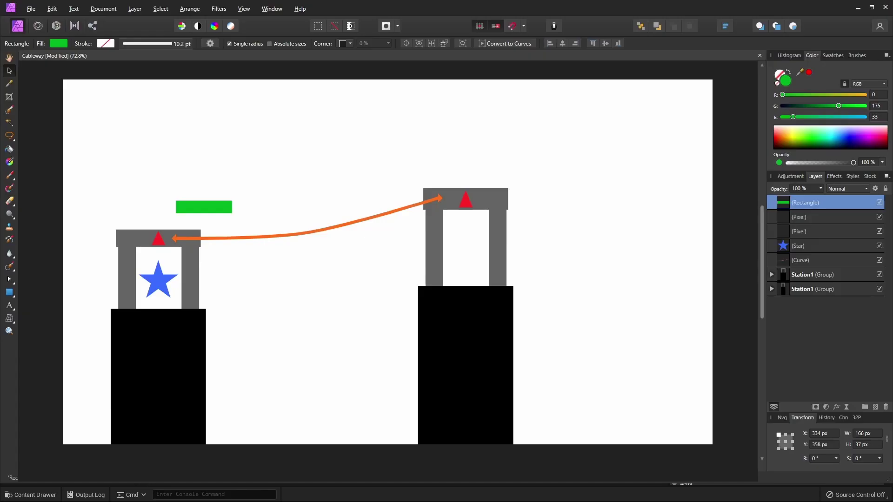
Switch to the cableway diagram in Affinity Photo and lay the green rectangle and two rotated copies along the orange curve
{"action": "middle_click_drag", "start_coordinate": [268, 193], "coordinate": [289, 202]}
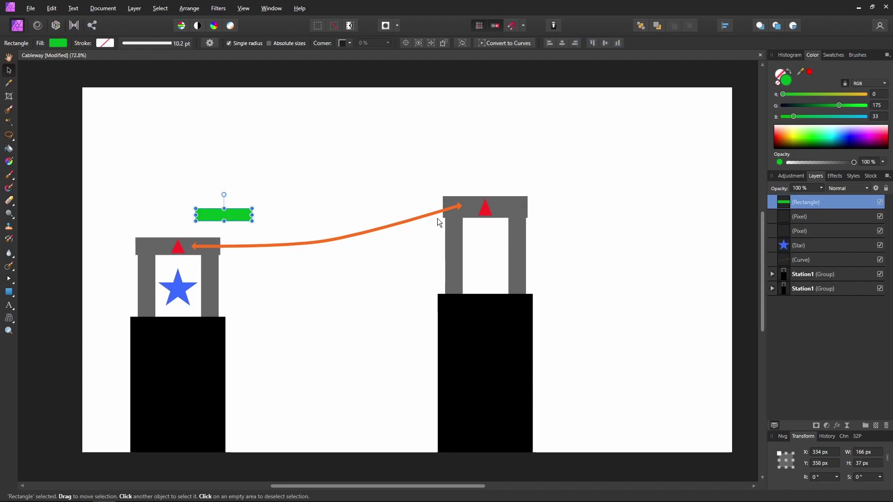
{"action": "mouse_move", "coordinate": [228, 220]}
{"action": "left_mouse_down"}
{"action": "mouse_move", "coordinate": [264, 214]}
{"action": "mouse_move", "coordinate": [247, 206]}
{"action": "mouse_move", "coordinate": [232, 247]}
{"action": "mouse_move", "coordinate": [294, 245]}
{"action": "mouse_move", "coordinate": [278, 222]}
{"action": "mouse_move", "coordinate": [287, 244]}
{"action": "mouse_move", "coordinate": [349, 236]}
{"action": "mouse_move", "coordinate": [337, 218]}
{"action": "mouse_move", "coordinate": [349, 241]}
{"action": "left_mouse_up"}
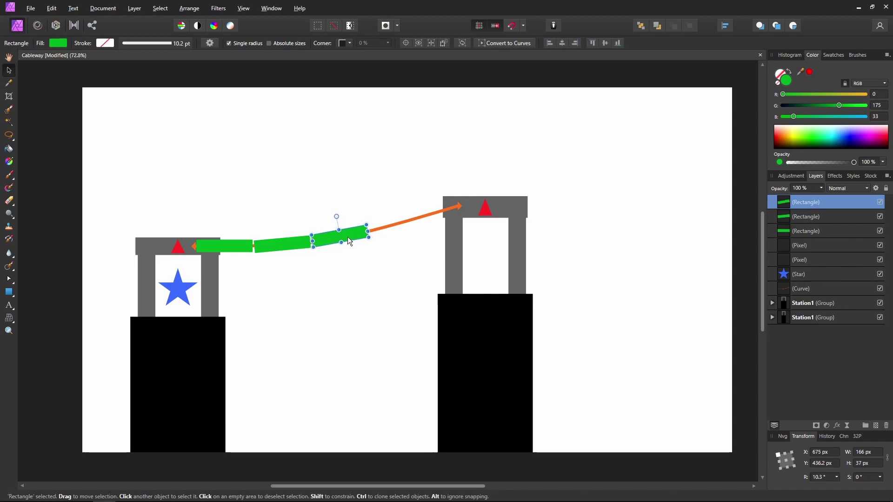
{"action": "left_click", "coordinate": [417, 209]}
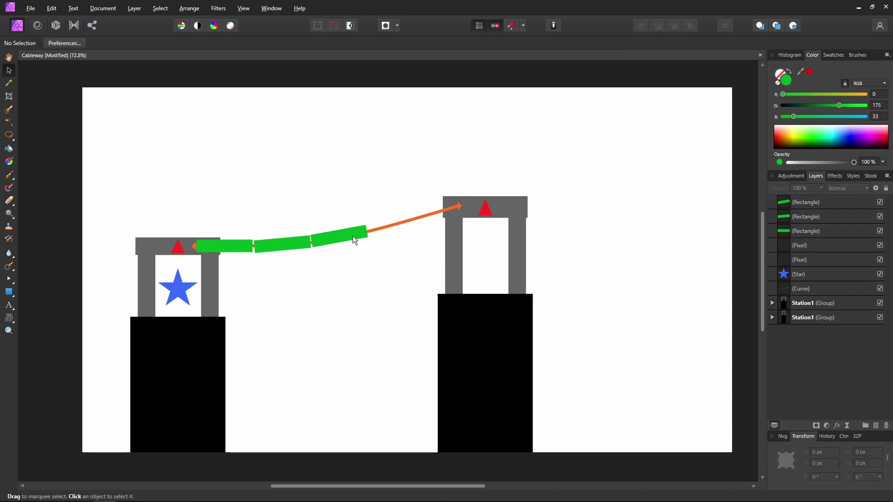
Move the third green segment up off the orange curve
{"action": "left_click", "coordinate": [351, 237]}
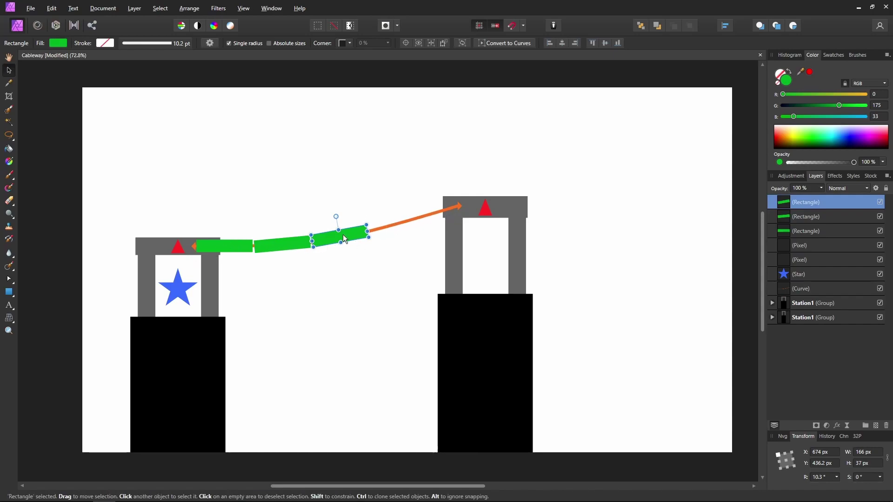
{"action": "left_click_drag", "start_coordinate": [350, 236], "coordinate": [362, 203]}
{"action": "left_click", "coordinate": [357, 208]}
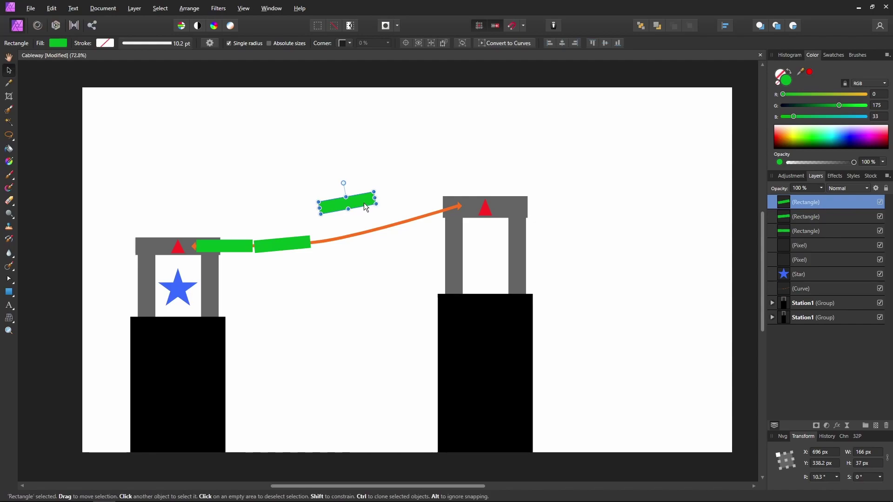
Return the third green segment to the curve and add two more copies, rotated about 13.6° and 17.1°, continuing the chain
{"action": "mouse_move", "coordinate": [363, 203]}
{"action": "left_mouse_down"}
{"action": "mouse_move", "coordinate": [348, 242]}
{"action": "mouse_move", "coordinate": [411, 220]}
{"action": "mouse_move", "coordinate": [395, 200]}
{"action": "mouse_move", "coordinate": [407, 225]}
{"action": "left_mouse_up"}
{"action": "left_click", "coordinate": [359, 222]}
{"action": "left_click", "coordinate": [355, 232]}
{"action": "key", "text": "ctrl+j"}
{"action": "left_click_drag", "start_coordinate": [466, 208], "coordinate": [469, 216]}
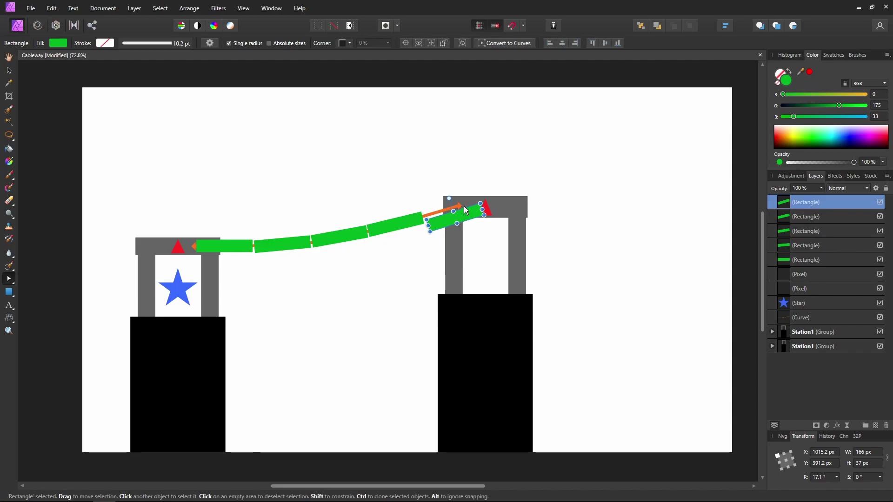
{"action": "left_click", "coordinate": [463, 190]}
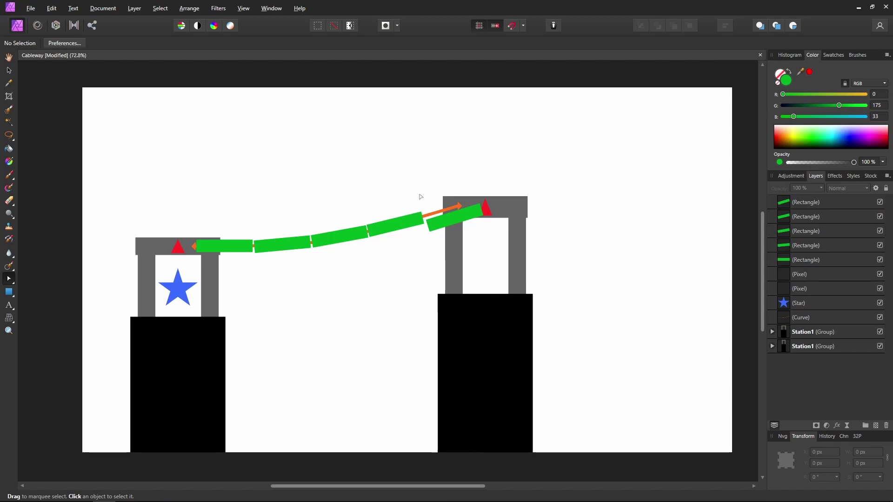
Pull the fifth green segment away from the upper station and delete it
{"action": "left_click", "coordinate": [445, 213]}
{"action": "left_click_drag", "start_coordinate": [445, 213], "coordinate": [442, 162]}
{"action": "left_click", "coordinate": [470, 150]}
{"action": "left_click", "coordinate": [454, 157]}
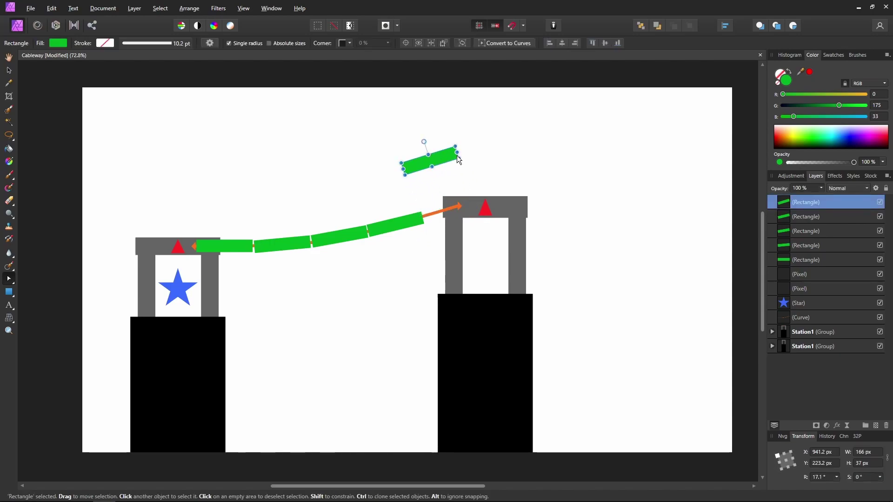
{"action": "key", "text": "Delete"}
{"action": "left_click", "coordinate": [419, 169]}
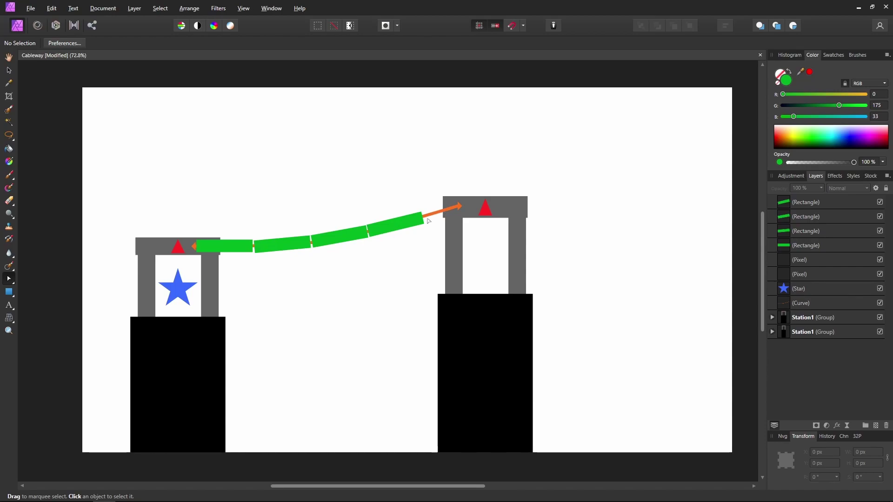
{"action": "left_click", "coordinate": [458, 208]}
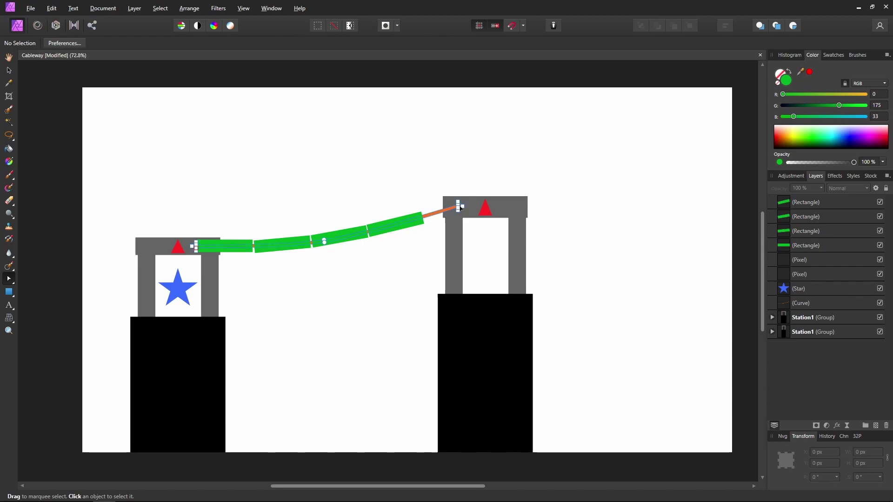
{"action": "left_click", "coordinate": [464, 194]}
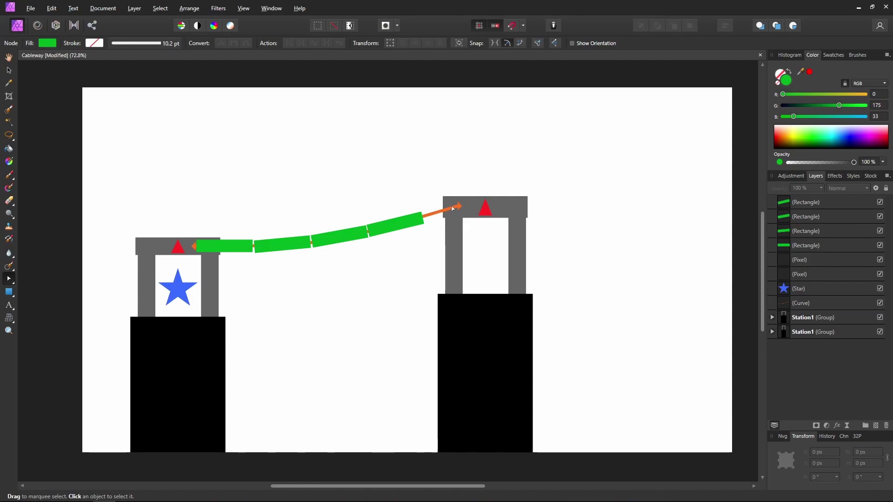
{"action": "left_click", "coordinate": [415, 219]}
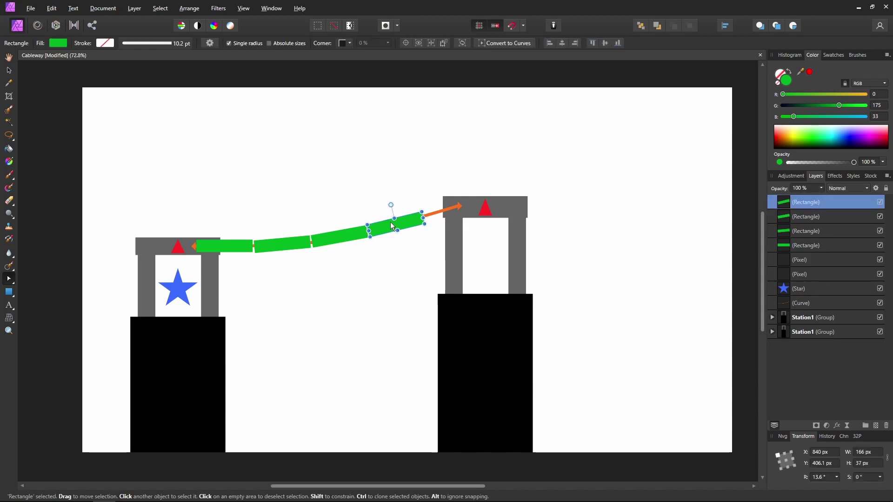
{"action": "left_click", "coordinate": [403, 194]}
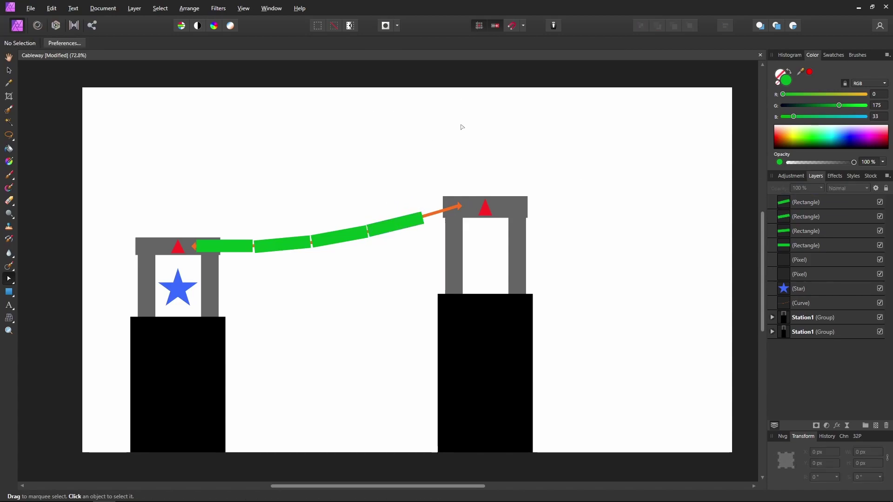
Switch back to Unreal Editor and add a local float variable named SectionLength to the Build Cable function
{"action": "left_click", "coordinate": [859, 7]}
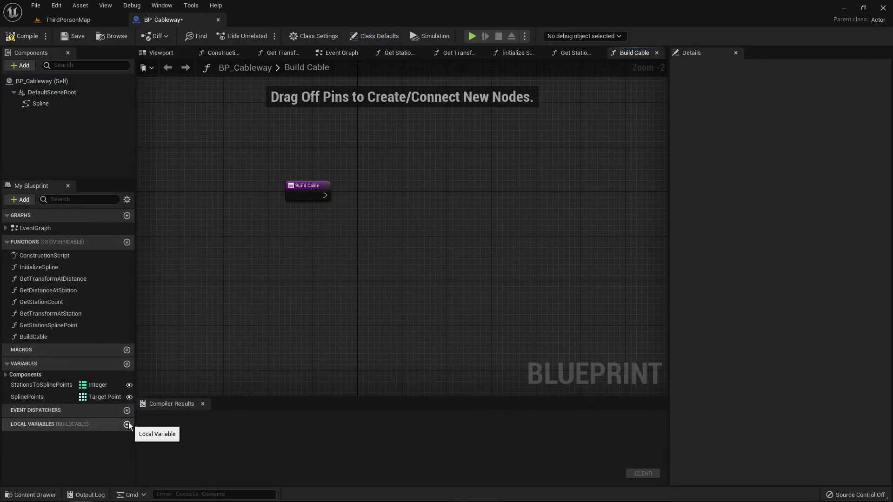
{"action": "left_click", "coordinate": [127, 424]}
{"action": "type", "text": "Section"}
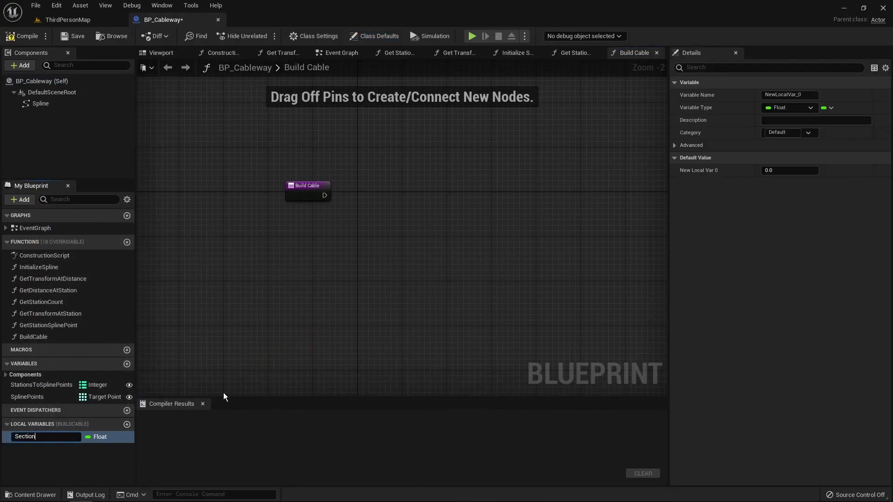
{"action": "type", "text": "Length"}
{"action": "key", "text": "Return"}
Place a Set node for SectionLength in the graph, connected to the Build Cable entry
{"action": "left_click", "coordinate": [233, 385]}
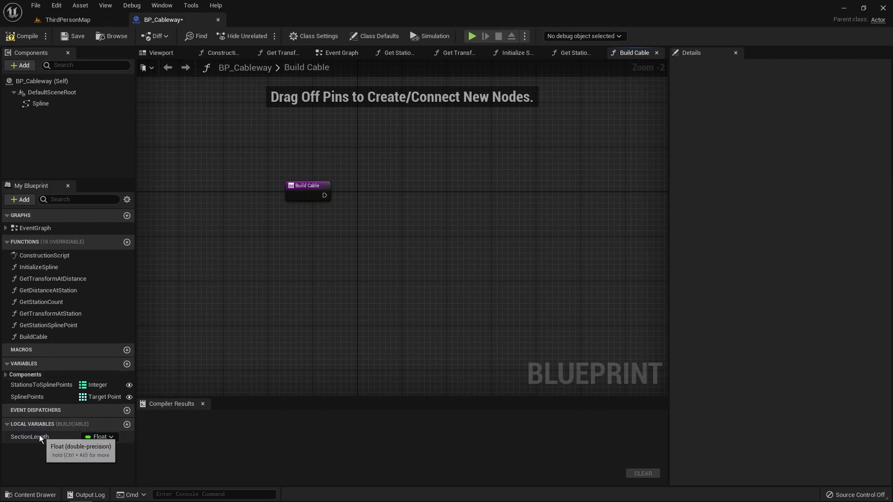
{"action": "left_click_drag", "start_coordinate": [43, 441], "coordinate": [451, 193]}
{"action": "left_click", "coordinate": [406, 216]}
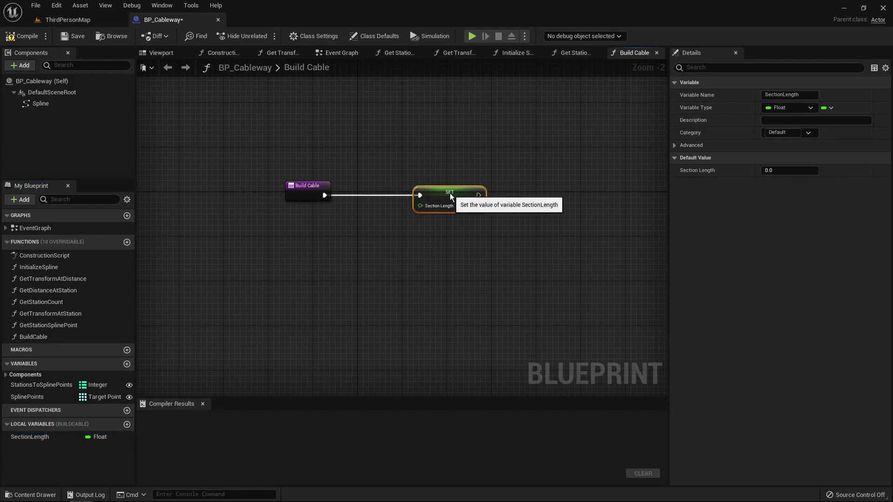
Add a second local float variable named BaseLength to Build Cable
{"action": "left_click", "coordinate": [127, 425]}
{"action": "type", "text": "Base"}
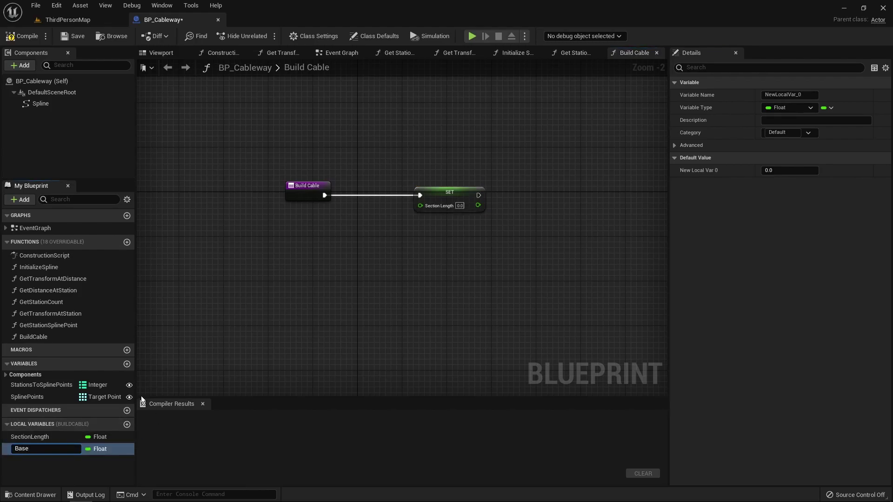
{"action": "type", "text": "Length"}
{"action": "key", "text": "Return"}
Place a getter for BaseLength and feed it into the first input of a new multiply node
{"action": "left_click_drag", "start_coordinate": [27, 449], "coordinate": [392, 277], "text": "ctrl"}
{"action": "left_click", "coordinate": [370, 255]}
{"action": "type", "text": "*"}
{"action": "key", "text": "Return"}
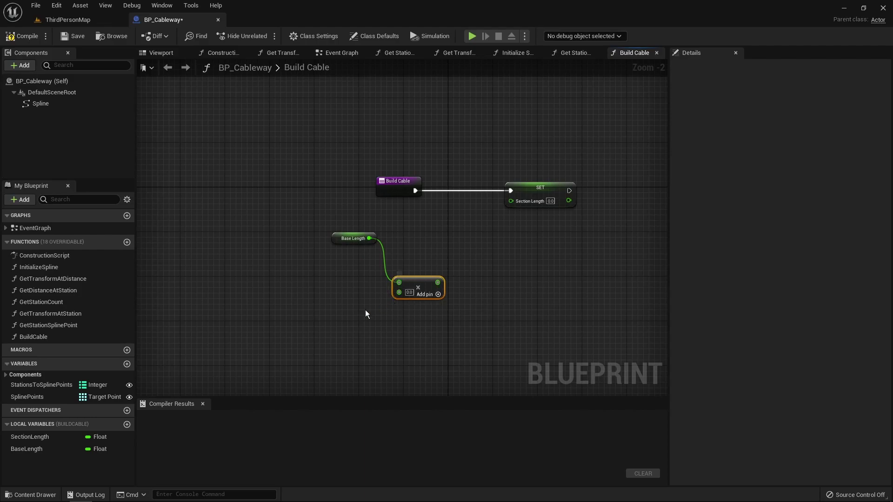
Add a Get Actor Scale 3D node to the Build Cable graph, placed below the Base Length getter
{"action": "right_click", "coordinate": [294, 313]}
{"action": "type", "text": "get"}
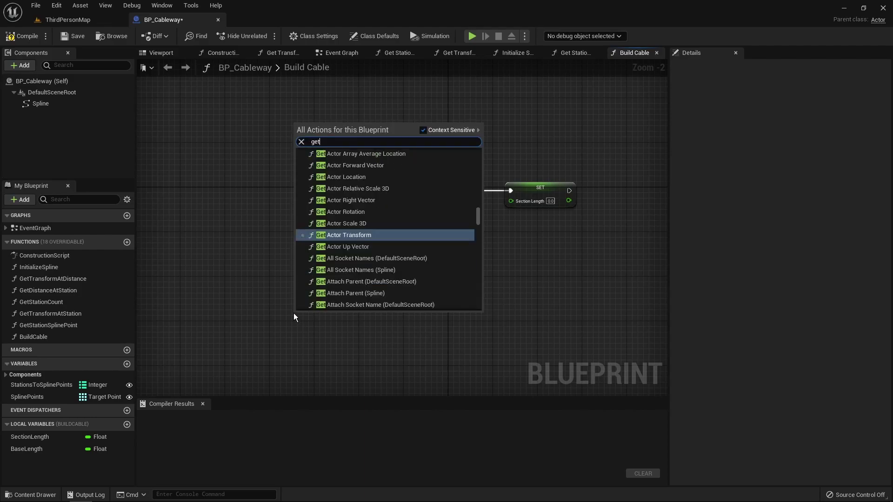
{"action": "type", "text": "act"}
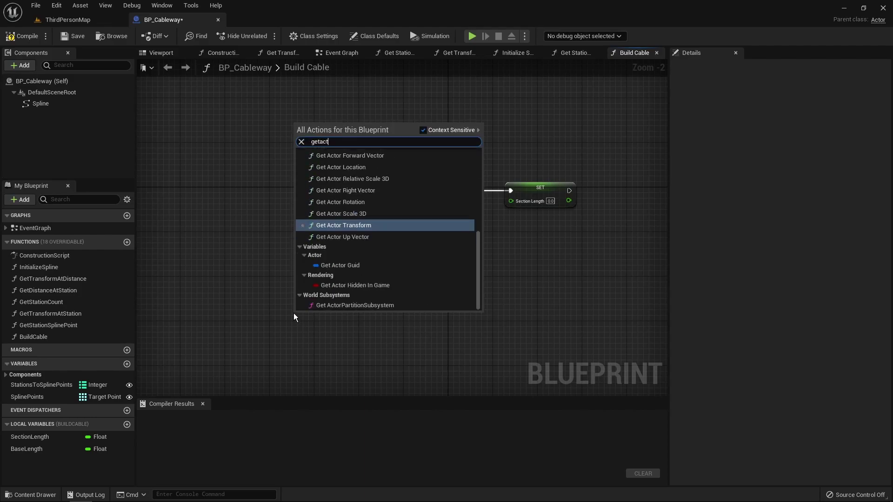
{"action": "left_click", "coordinate": [347, 214]}
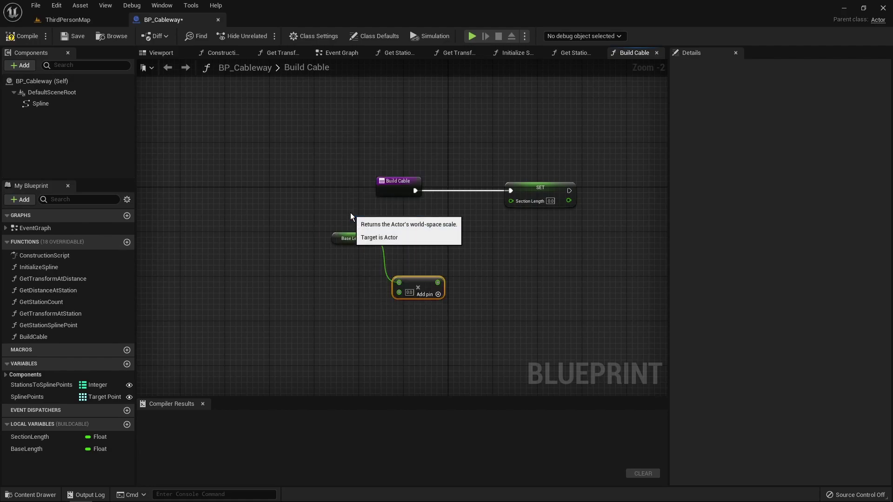
{"action": "left_click_drag", "start_coordinate": [365, 316], "coordinate": [333, 304]}
Split the Get Actor Scale 3D return value and connect its X component to the multiply node's second input
{"action": "right_click", "coordinate": [332, 320]}
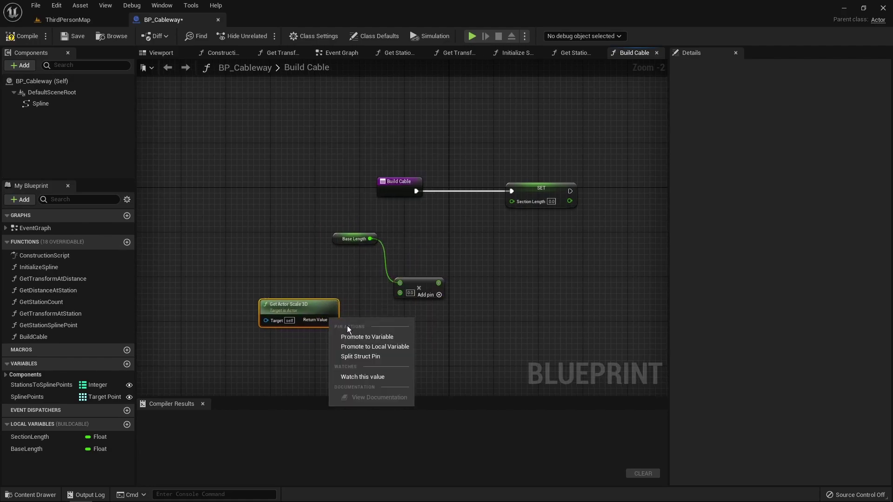
{"action": "left_click", "coordinate": [377, 357]}
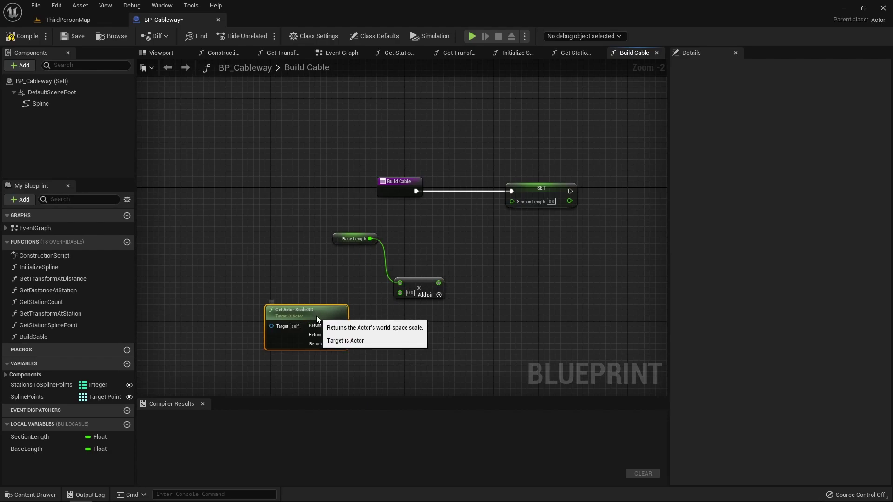
{"action": "left_click", "coordinate": [365, 320]}
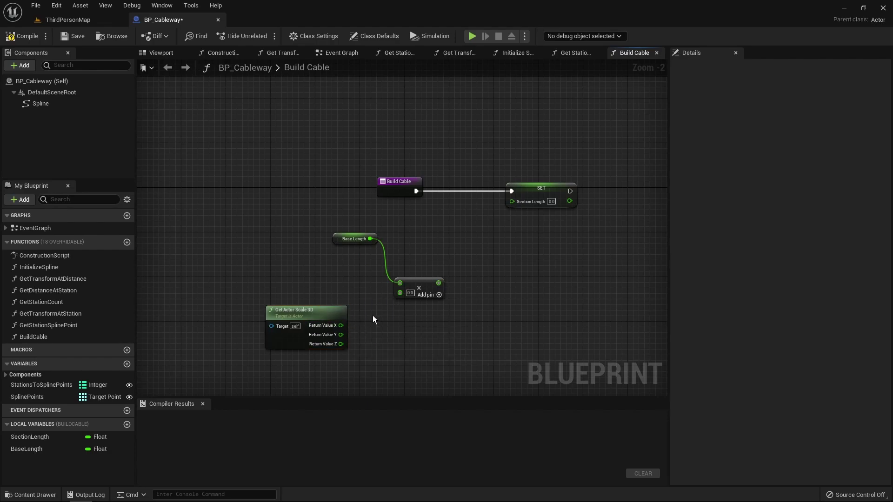
{"action": "left_click_drag", "start_coordinate": [347, 324], "coordinate": [400, 293]}
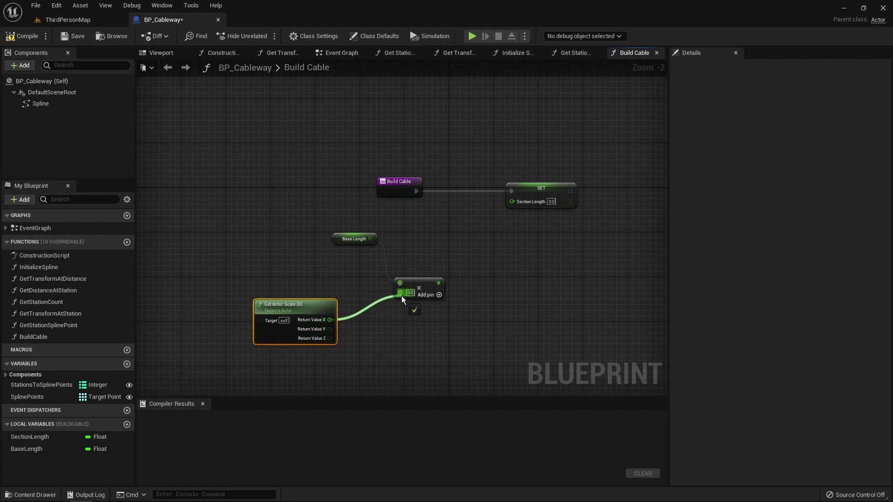
{"action": "left_click", "coordinate": [561, 204]}
{"action": "left_click", "coordinate": [250, 89]}
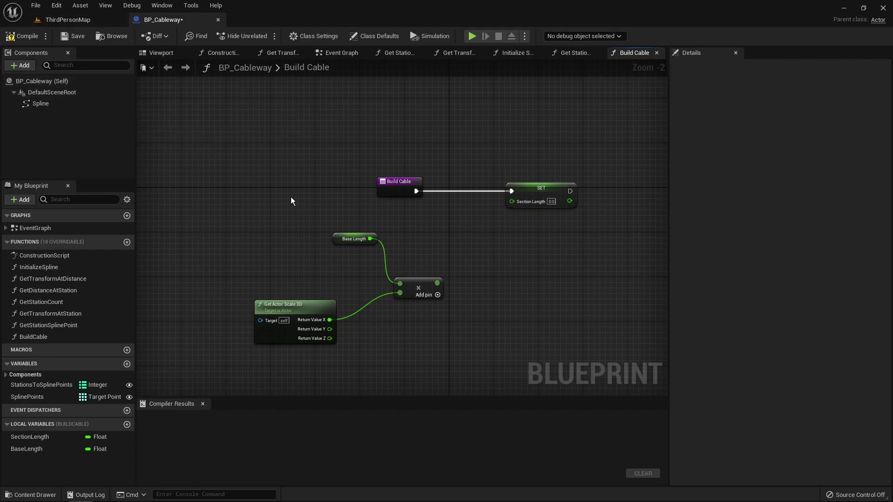
Open the CablewayCable2 static mesh from the Cableway Assets folder and dock its editor beside the blueprint
{"action": "right_click_drag", "start_coordinate": [292, 200], "coordinate": [287, 194]}
{"action": "key", "text": "ctrl+space"}
{"action": "double_click", "coordinate": [191, 371]}
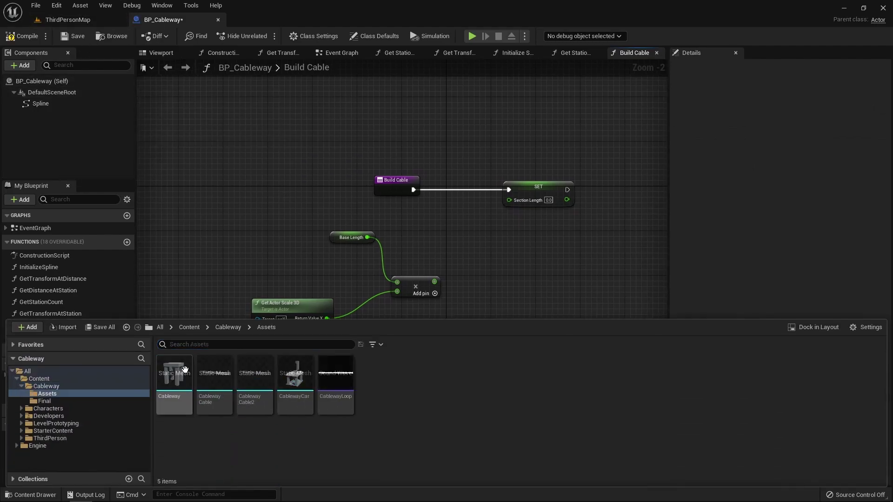
{"action": "left_click", "coordinate": [263, 387]}
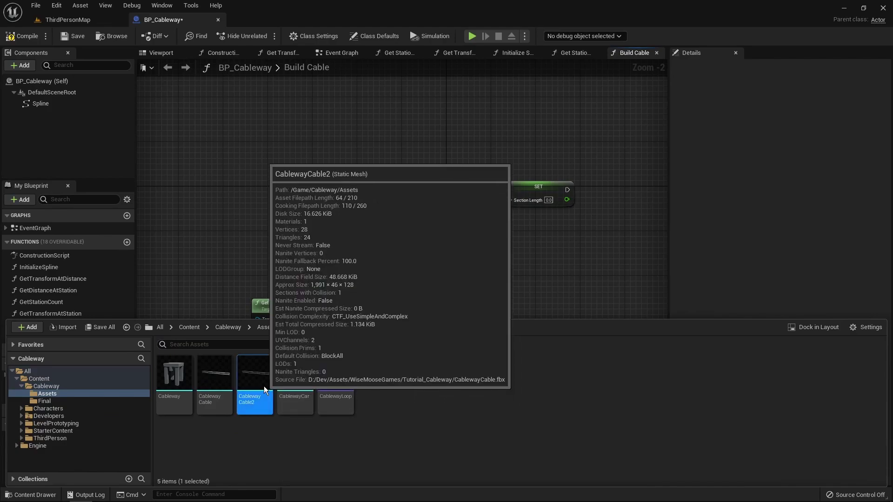
{"action": "key", "text": "ctrl+space"}
{"action": "left_click_drag", "start_coordinate": [325, 135], "coordinate": [279, 25]}
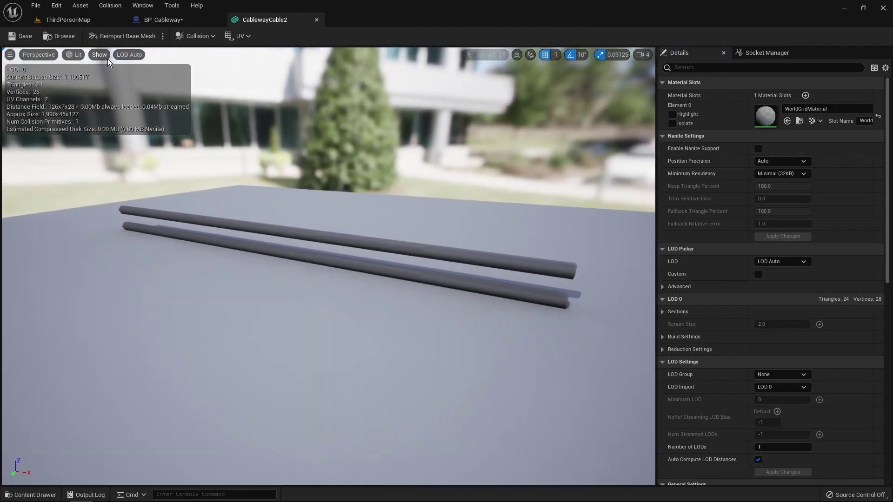
Show the pivot of the CablewayCable2 mesh and examine its position and axis orientation along the cable
{"action": "left_click", "coordinate": [99, 54]}
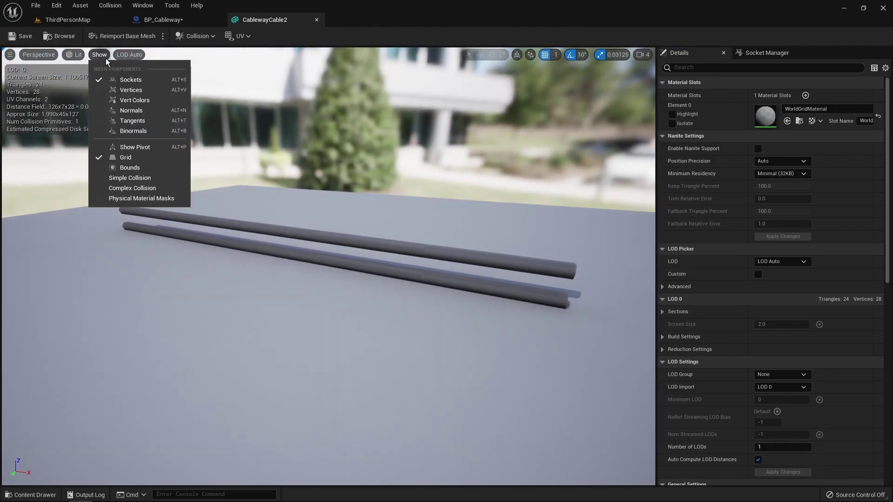
{"action": "left_click", "coordinate": [156, 150]}
{"action": "right_click_drag", "start_coordinate": [248, 181], "coordinate": [341, 201]}
{"action": "left_click_drag", "start_coordinate": [341, 205], "coordinate": [347, 218]}
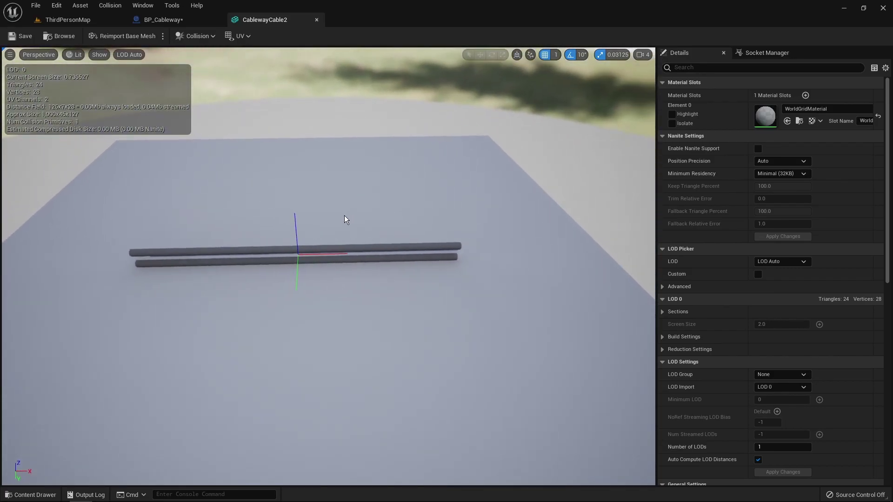
{"action": "right_click_drag", "start_coordinate": [488, 261], "coordinate": [454, 207]}
{"action": "left_click_drag", "start_coordinate": [73, 427], "coordinate": [25, 479]}
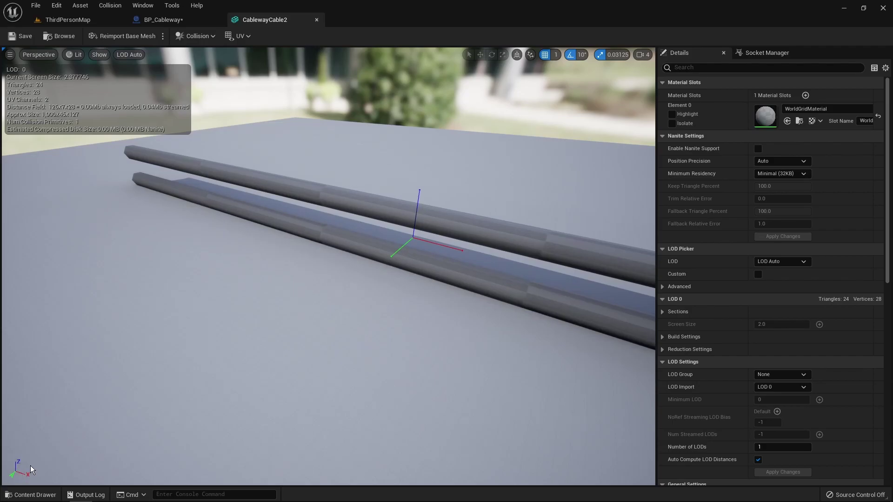
{"action": "right_click_drag", "start_coordinate": [328, 294], "coordinate": [407, 272]}
{"action": "left_click_drag", "start_coordinate": [329, 275], "coordinate": [327, 168]}
Return to the BP_Cableway blueprint and connect the multiply result to the Section Length input of the Set node
{"action": "left_click", "coordinate": [164, 19]}
{"action": "right_click_drag", "start_coordinate": [313, 321], "coordinate": [303, 283]}
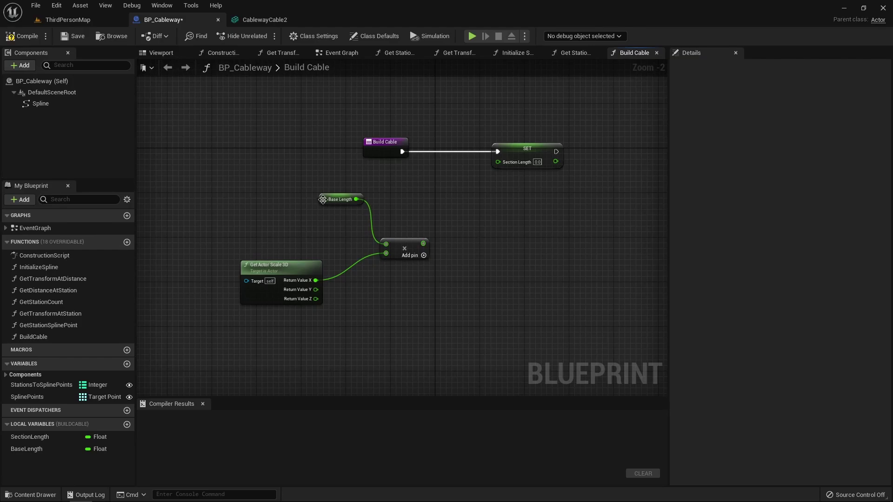
{"action": "left_click_drag", "start_coordinate": [323, 200], "coordinate": [311, 204]}
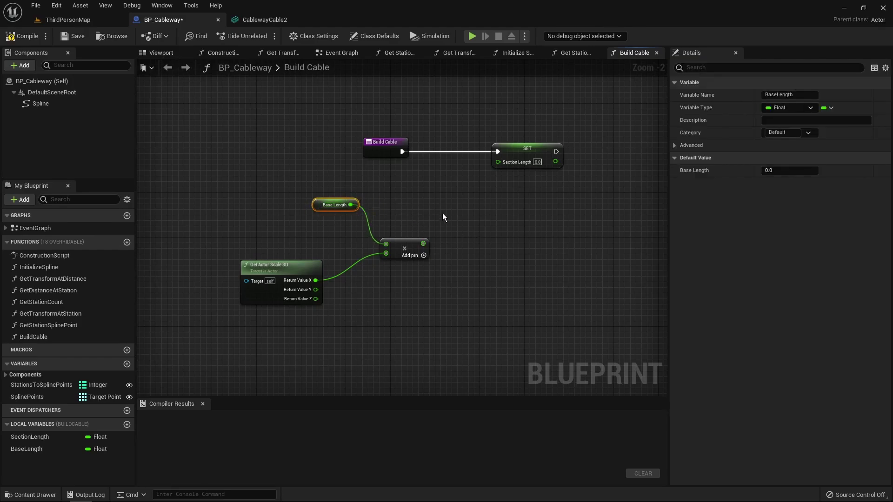
{"action": "right_click_drag", "start_coordinate": [441, 215], "coordinate": [413, 264]}
{"action": "left_click_drag", "start_coordinate": [397, 276], "coordinate": [478, 192]}
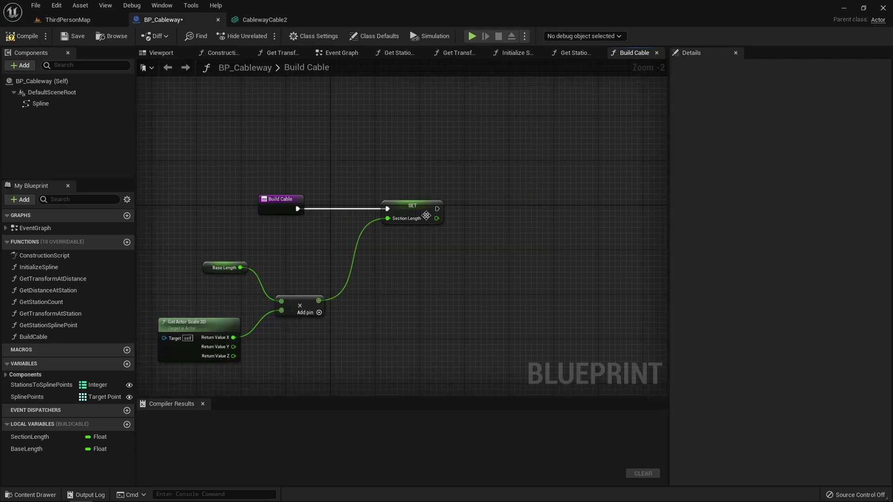
{"action": "left_click_drag", "start_coordinate": [427, 216], "coordinate": [431, 203]}
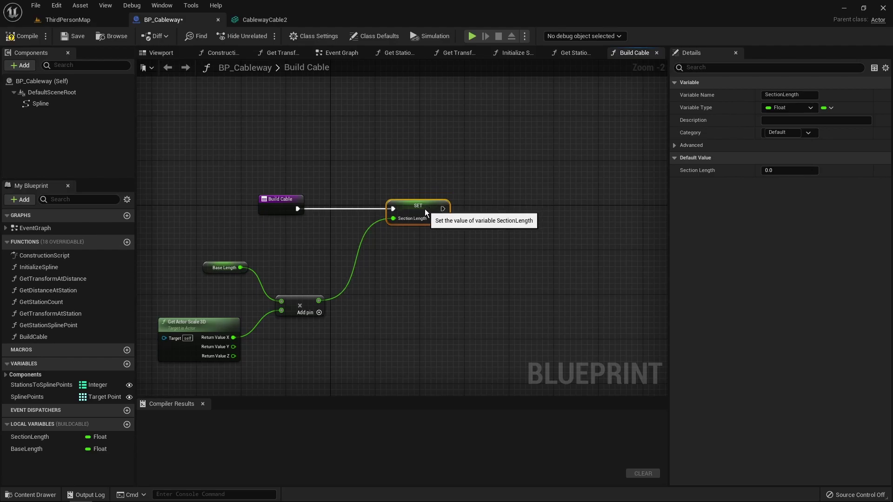
Add a For Loop node after the Section Length Set node and align it with the execution line
{"action": "left_click_drag", "start_coordinate": [442, 209], "coordinate": [510, 208]}
{"action": "type", "text": "for loo"}
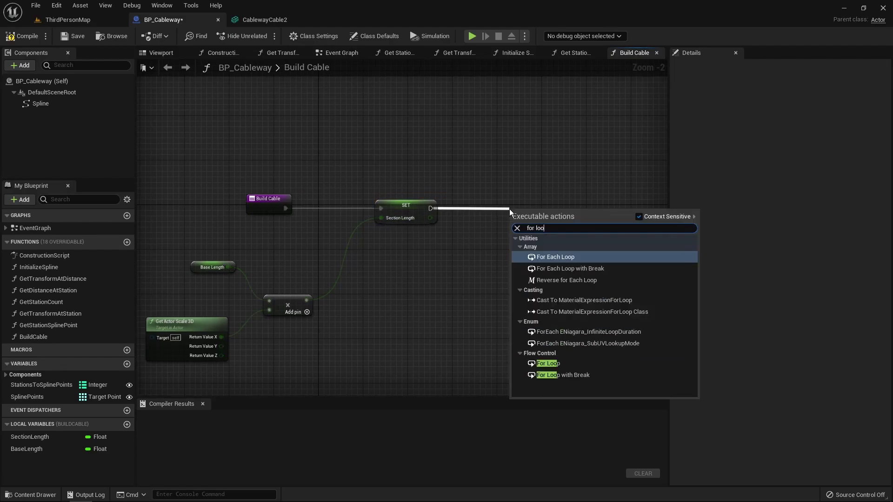
{"action": "left_click", "coordinate": [569, 365]}
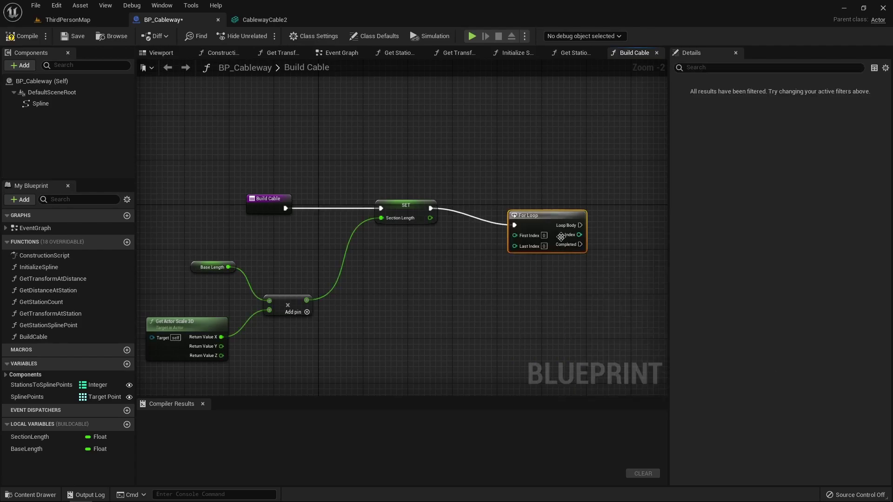
{"action": "left_click_drag", "start_coordinate": [556, 213], "coordinate": [565, 204]}
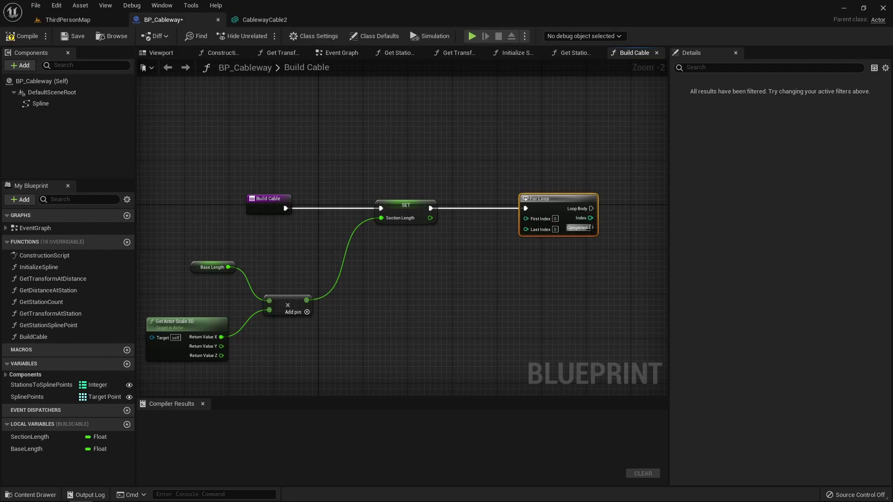
{"action": "right_click_drag", "start_coordinate": [547, 270], "coordinate": [532, 247]}
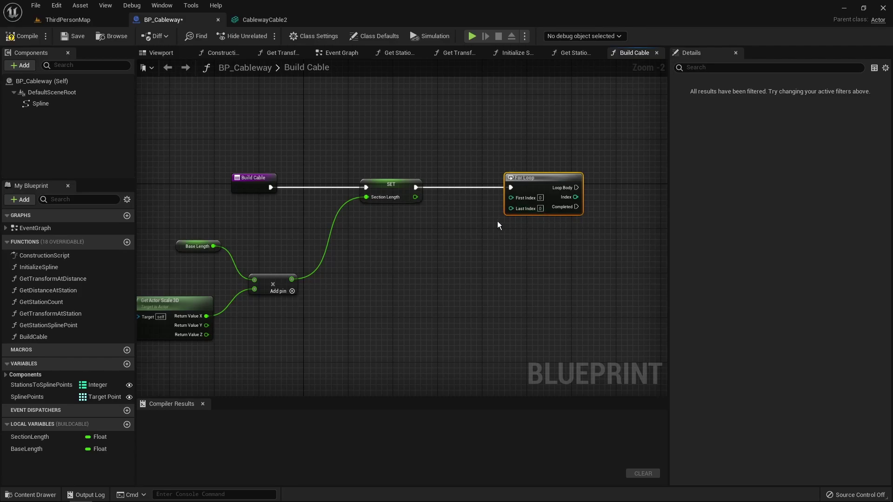
{"action": "right_click_drag", "start_coordinate": [482, 296], "coordinate": [500, 292]}
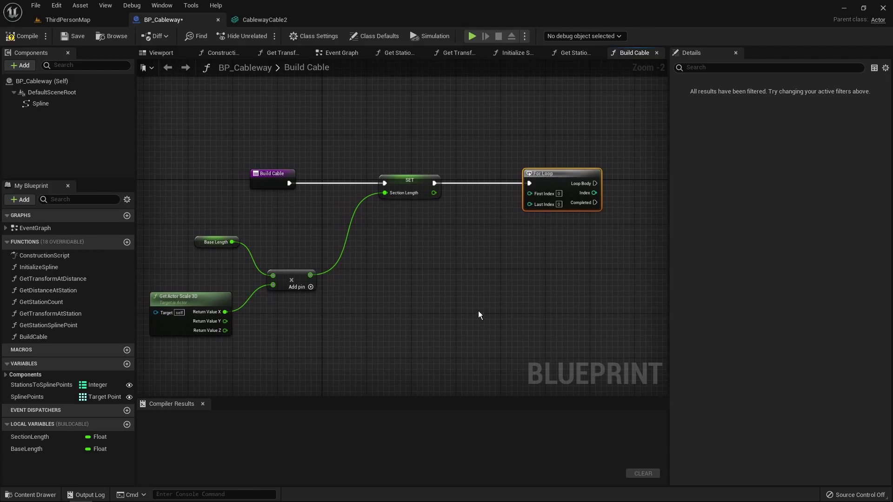
{"action": "left_click", "coordinate": [354, 189]}
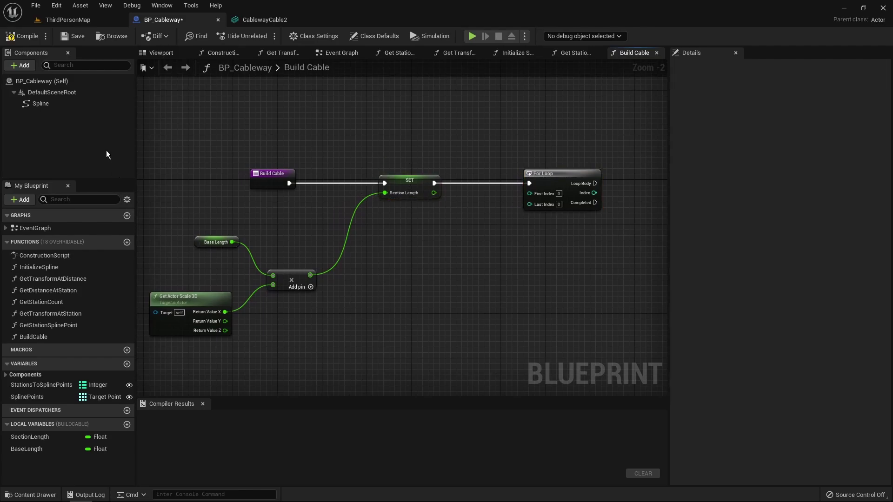
Place a Spline reference with a Get Spline Length node and feed the length into a new divide node
{"action": "left_click_drag", "start_coordinate": [58, 103], "coordinate": [410, 325]}
{"action": "type", "text": "get spline"}
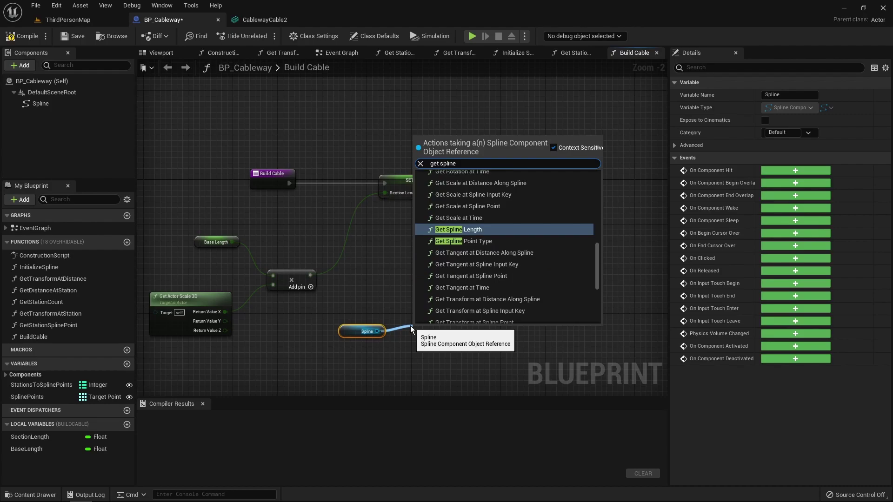
{"action": "left_click", "coordinate": [466, 228]}
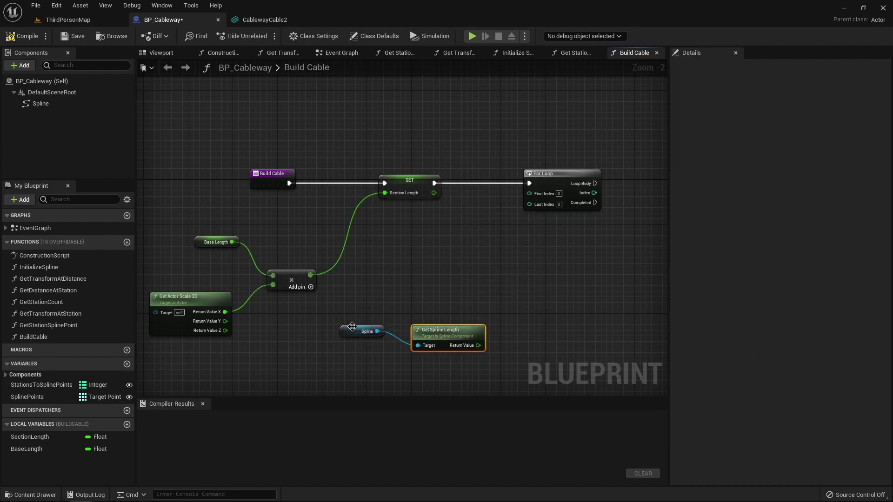
{"action": "left_click_drag", "start_coordinate": [352, 327], "coordinate": [325, 333]}
{"action": "left_click_drag", "start_coordinate": [450, 333], "coordinate": [509, 345]}
{"action": "type", "text": "/"}
{"action": "left_click", "coordinate": [526, 215]}
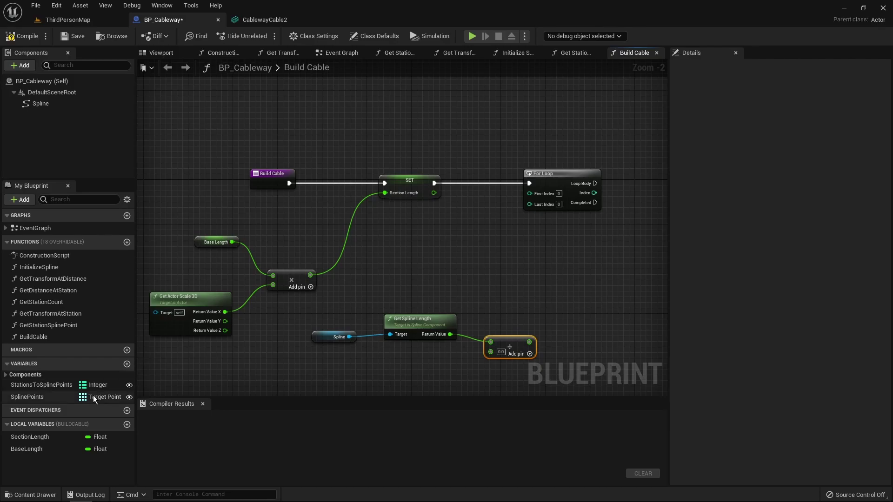
Connect a SectionLength getter as the divisor and shift the spline length calculation nodes into a tidier position
{"action": "left_click_drag", "start_coordinate": [35, 437], "coordinate": [490, 354]}
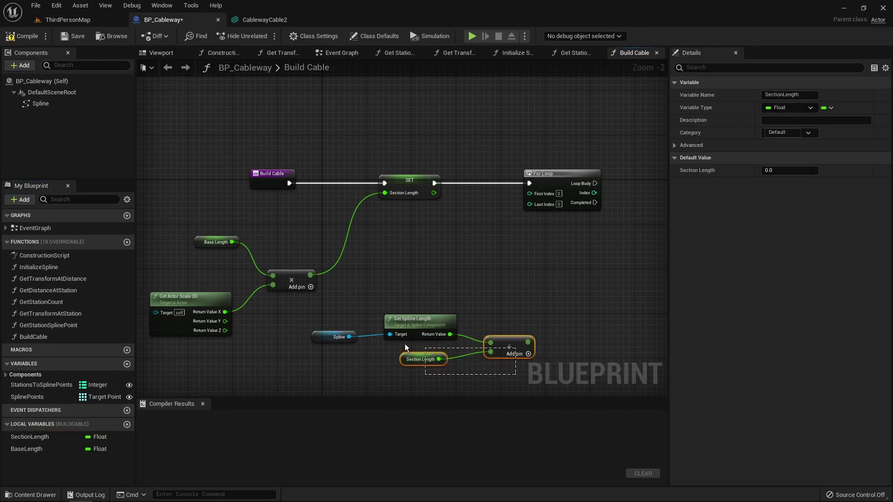
{"action": "left_click_drag", "start_coordinate": [417, 346], "coordinate": [349, 326]}
{"action": "left_click_drag", "start_coordinate": [421, 320], "coordinate": [342, 330]}
{"action": "left_click", "coordinate": [379, 312]}
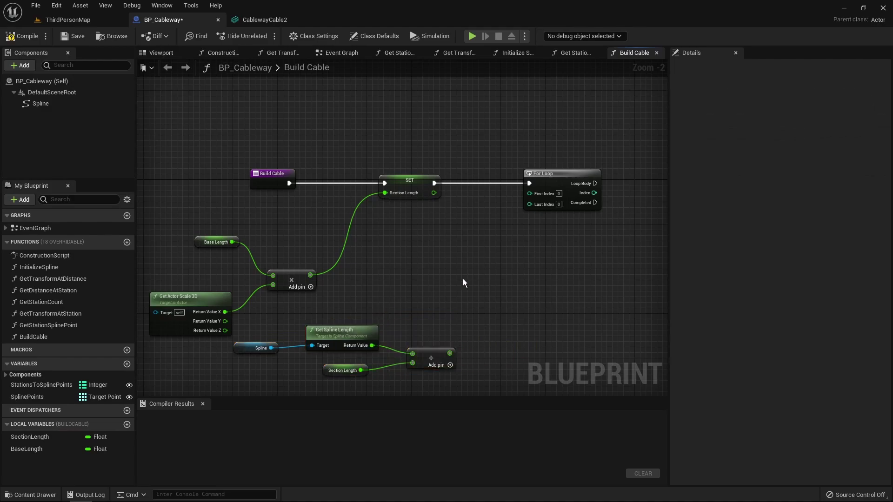
Round the division result with a Floor node and connect it to the For Loop's Last Index
{"action": "left_click_drag", "start_coordinate": [453, 353], "coordinate": [495, 326]}
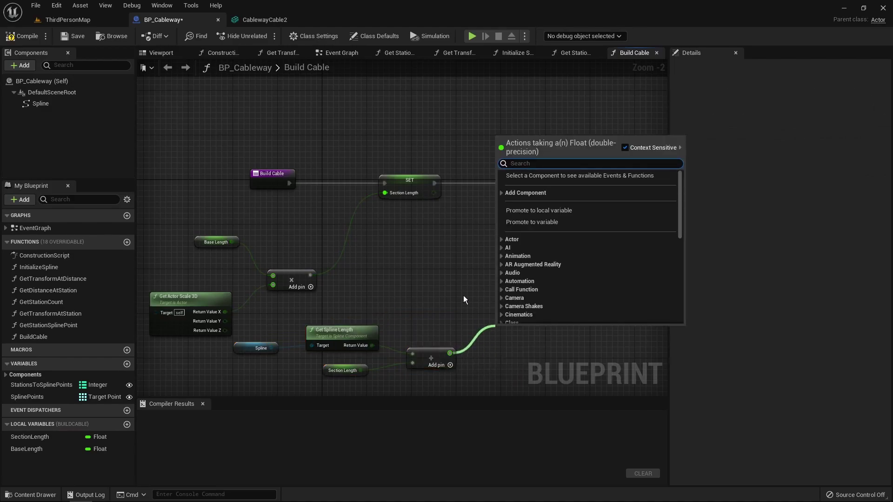
{"action": "type", "text": "floor"}
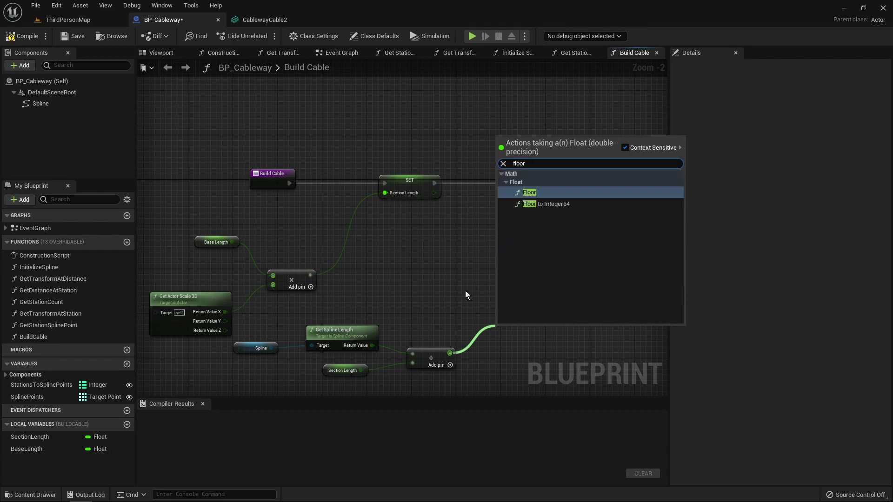
{"action": "left_click", "coordinate": [529, 192]}
{"action": "right_click_drag", "start_coordinate": [524, 250], "coordinate": [440, 252]}
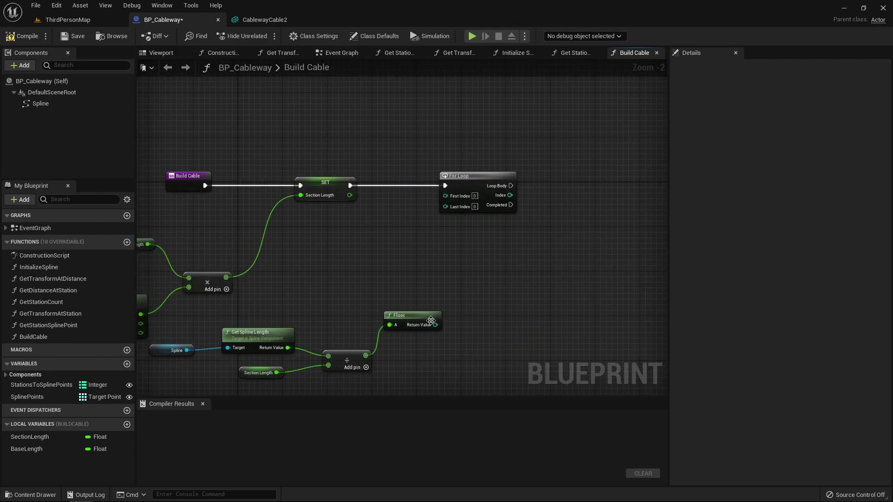
{"action": "left_click_drag", "start_coordinate": [436, 325], "coordinate": [448, 208]}
{"action": "right_click_drag", "start_coordinate": [536, 233], "coordinate": [435, 265]}
{"action": "left_click", "coordinate": [386, 217]}
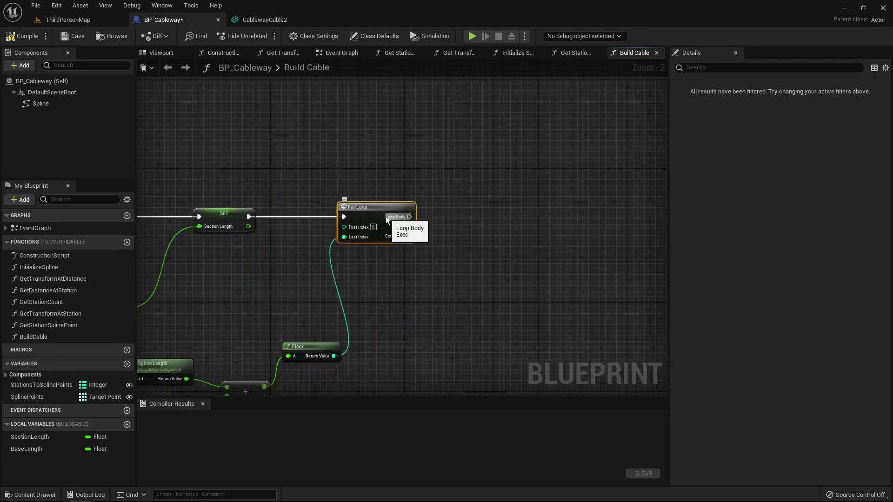
Add an Add Spline Mesh Component node connected to the For Loop's Loop Body output
{"action": "right_click_drag", "start_coordinate": [481, 235], "coordinate": [454, 245]}
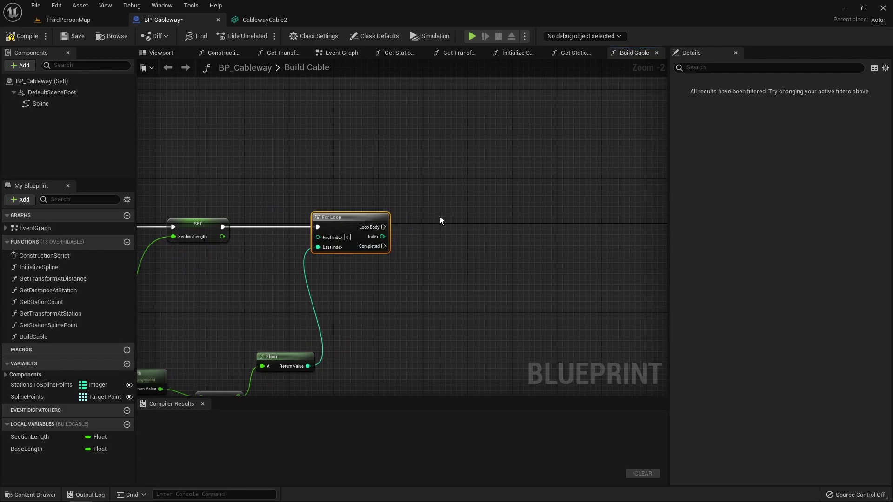
{"action": "left_click_drag", "start_coordinate": [383, 227], "coordinate": [465, 224]}
{"action": "type", "text": "qdd spli"}
{"action": "key", "text": "BackSpace"}
{"action": "key", "text": "BackSpace"}
{"action": "key", "text": "BackSpace"}
{"action": "key", "text": "BackSpace"}
{"action": "key", "text": "BackSpace"}
{"action": "key", "text": "BackSpace"}
{"action": "key", "text": "BackSpace"}
{"action": "key", "text": "BackSpace"}
{"action": "type", "text": "add spline mesh"}
{"action": "key", "text": "Return"}
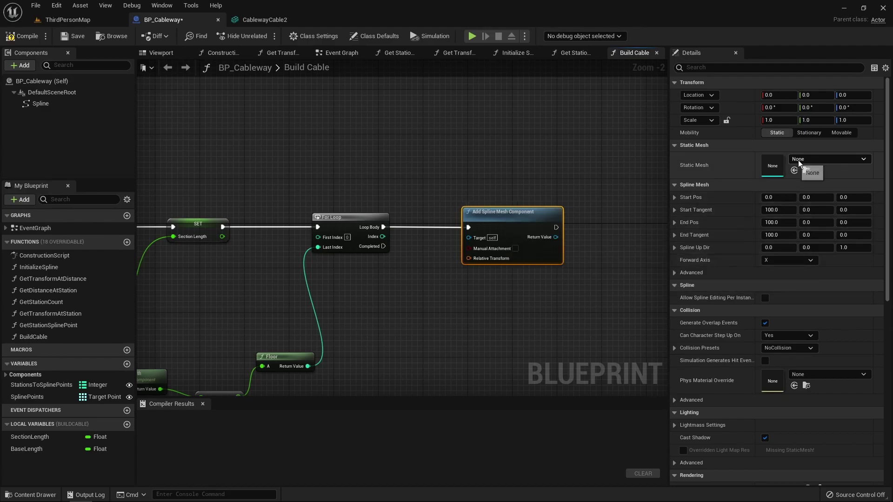
Assign the CablewayCable2 static mesh to the Add Spline Mesh Component node
{"action": "left_click", "coordinate": [815, 160]}
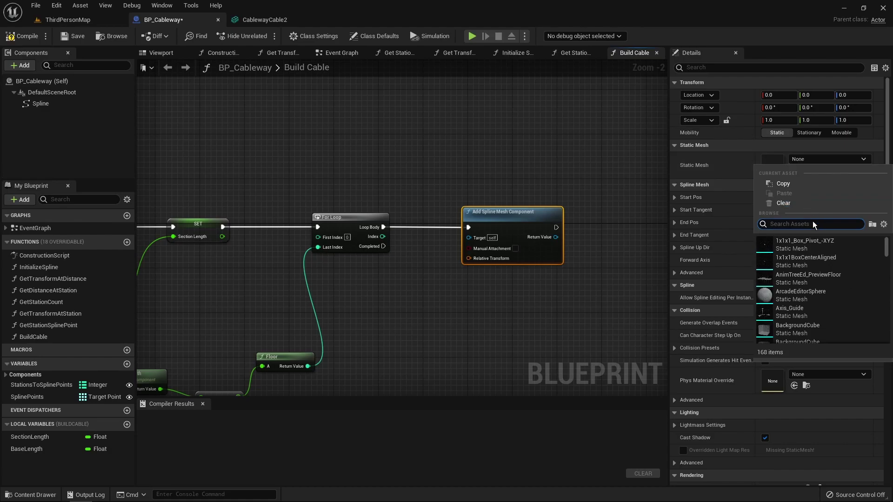
{"action": "type", "text": "canl"}
{"action": "type", "text": "e"}
{"action": "key", "text": "BackSpace"}
{"action": "key", "text": "BackSpace"}
{"action": "key", "text": "BackSpace"}
{"action": "type", "text": "ble"}
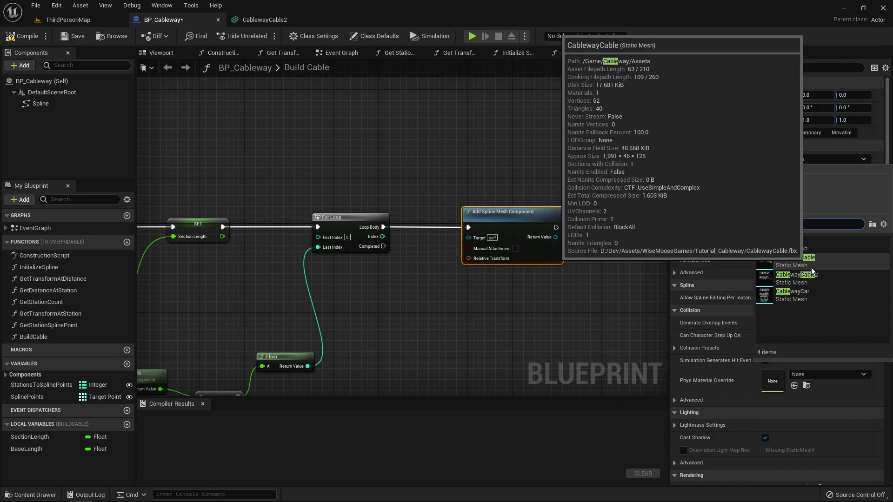
{"action": "left_click", "coordinate": [812, 276]}
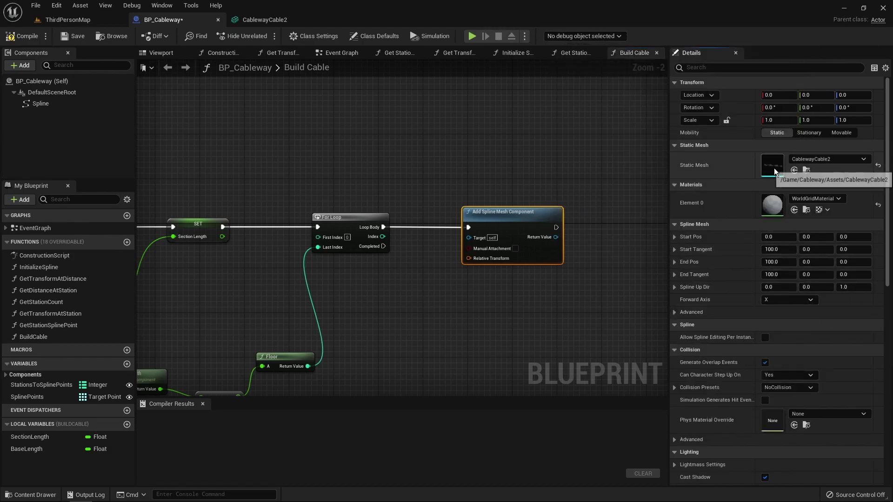
Open the CablewayCable2 mesh and examine its shape, ends and axis orientation from several angles
{"action": "double_click", "coordinate": [774, 169]}
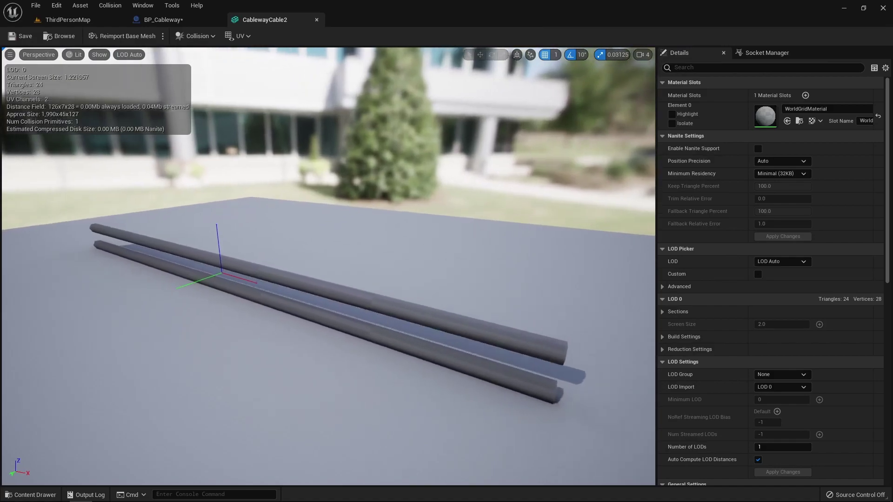
{"action": "right_click_drag", "start_coordinate": [498, 225], "coordinate": [530, 283]}
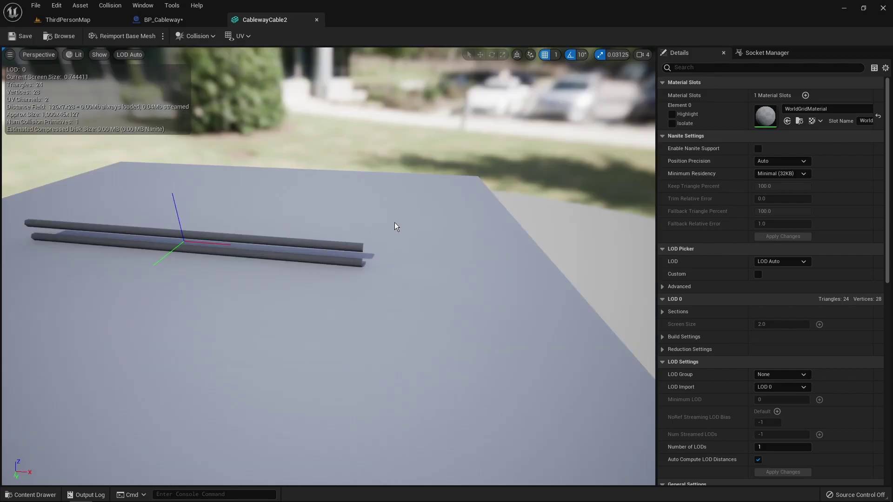
{"action": "left_click_drag", "start_coordinate": [395, 222], "coordinate": [316, 260]}
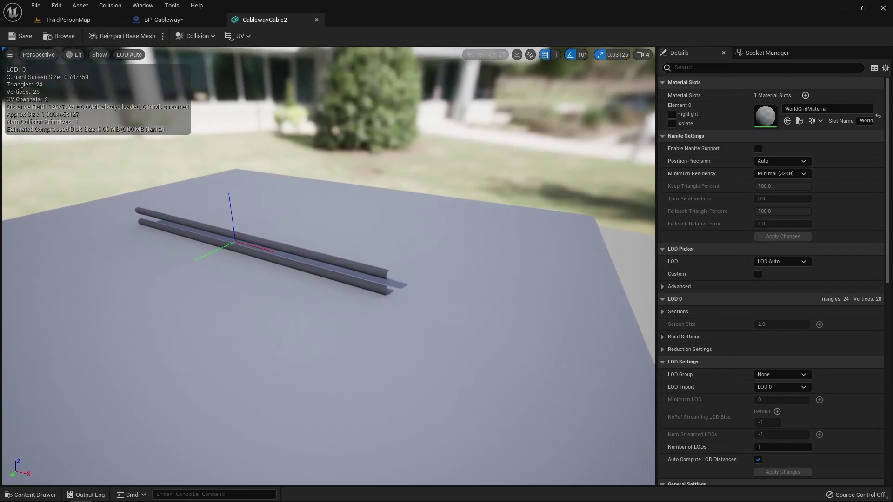
{"action": "scroll", "coordinate": [358, 261], "scroll_direction": "up", "scroll_amount": 3}
{"action": "left_click_drag", "start_coordinate": [373, 278], "coordinate": [403, 273]}
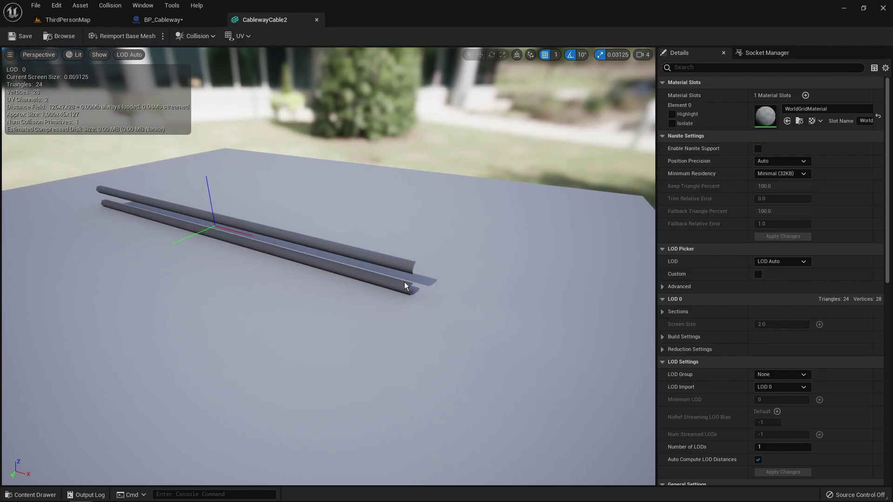
{"action": "mouse_move", "coordinate": [404, 285]}
{"action": "left_mouse_down"}
{"action": "mouse_move", "coordinate": [468, 260]}
{"action": "mouse_move", "coordinate": [395, 270]}
{"action": "left_mouse_up"}
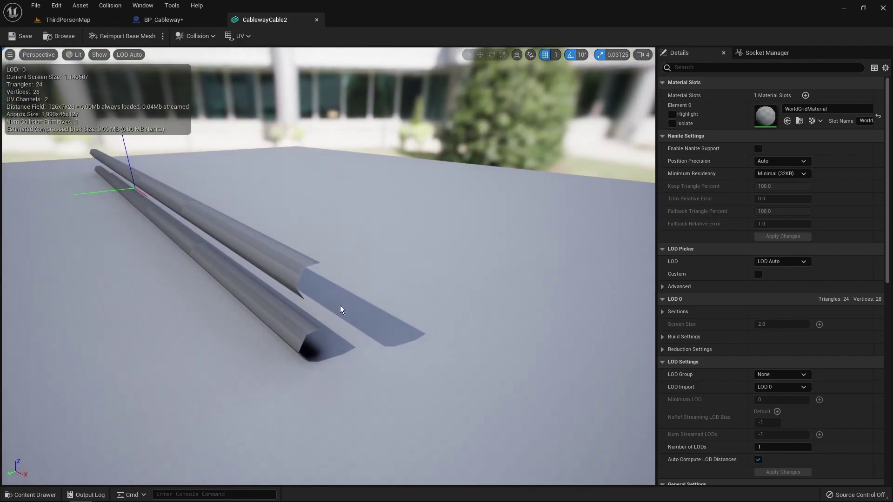
{"action": "left_click_drag", "start_coordinate": [366, 289], "coordinate": [386, 286]}
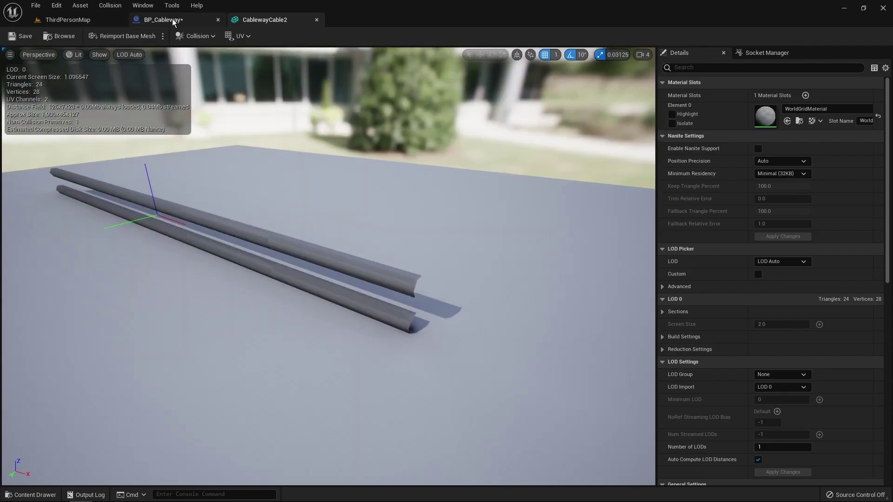
Compare the spline mesh component's Forward Axis setting in BP_Cableway with the orientation of the cable mesh
{"action": "left_click", "coordinate": [172, 18]}
{"action": "right_click_drag", "start_coordinate": [410, 162], "coordinate": [377, 155]}
{"action": "left_click", "coordinate": [467, 206]}
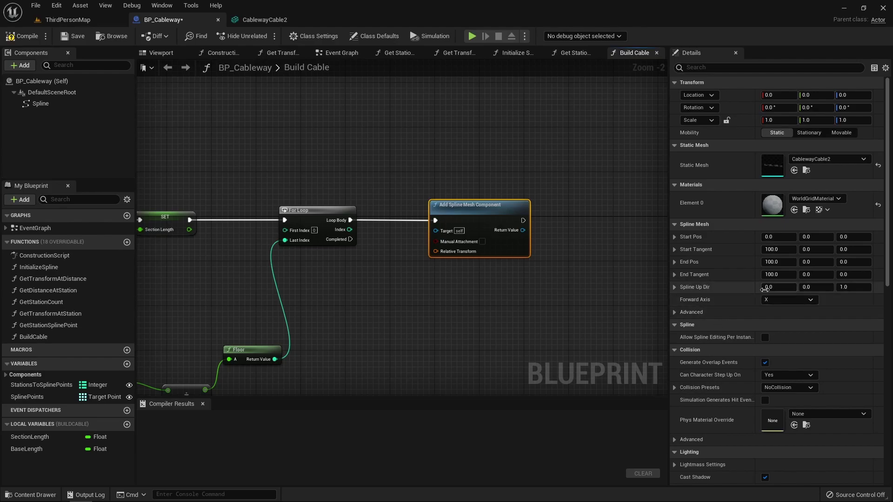
{"action": "left_click", "coordinate": [263, 19]}
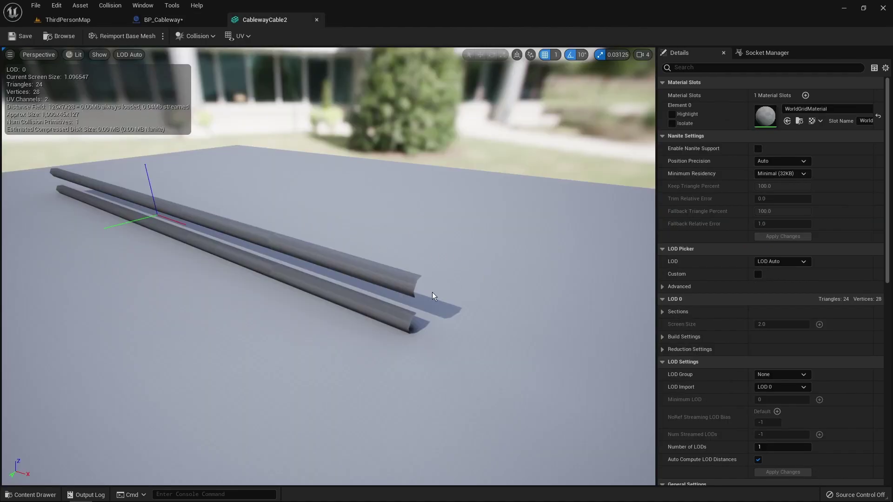
{"action": "left_click", "coordinate": [159, 20]}
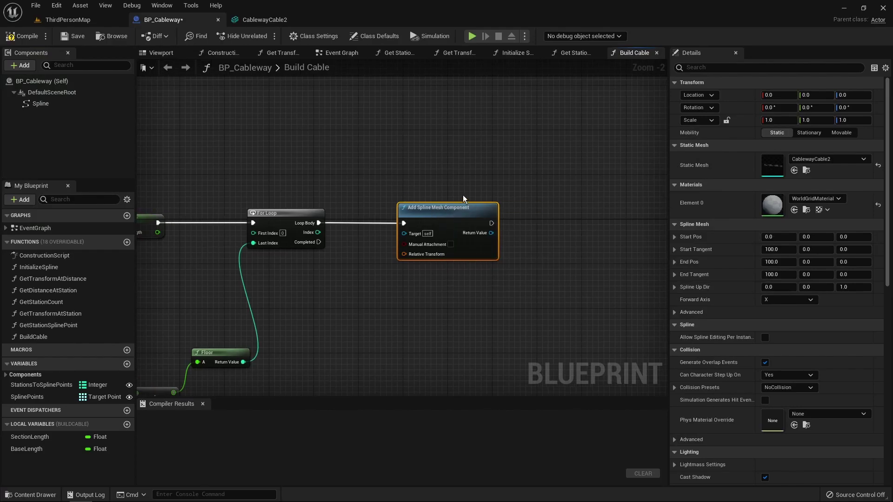
Add a Set Start and End node from the Add Spline Mesh Component's return value
{"action": "right_click_drag", "start_coordinate": [488, 189], "coordinate": [407, 181]}
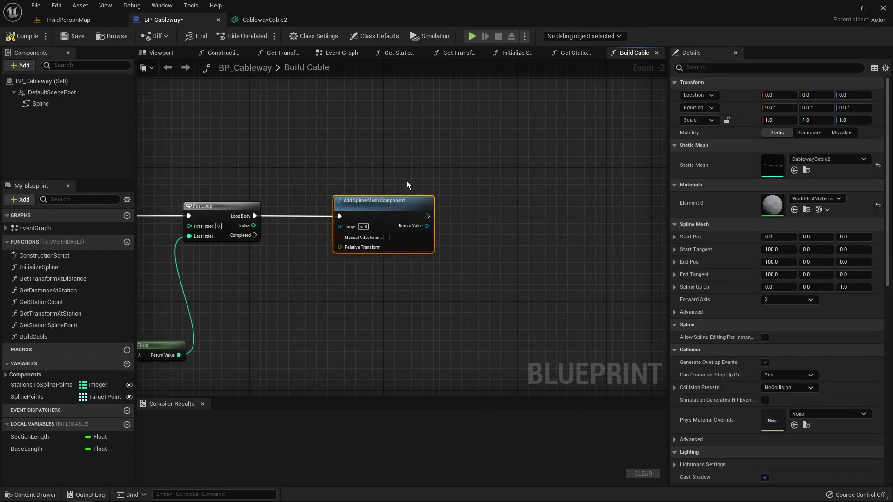
{"action": "left_click", "coordinate": [387, 184]}
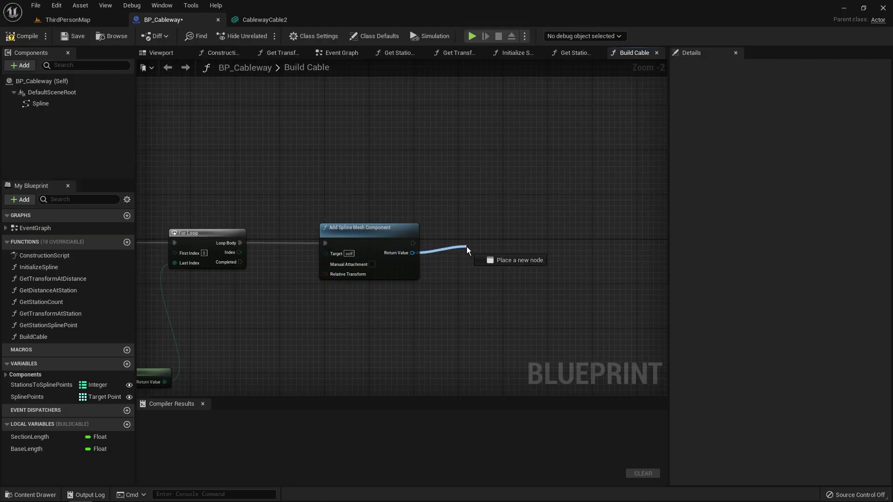
{"action": "left_click_drag", "start_coordinate": [467, 246], "coordinate": [467, 246]}
{"action": "type", "text": "set start"}
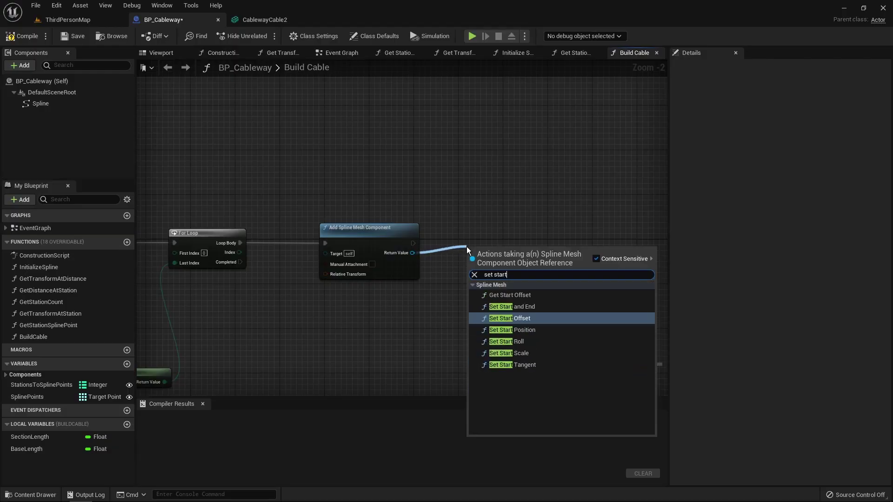
{"action": "key", "text": "BackSpace"}
{"action": "left_click", "coordinate": [551, 308]}
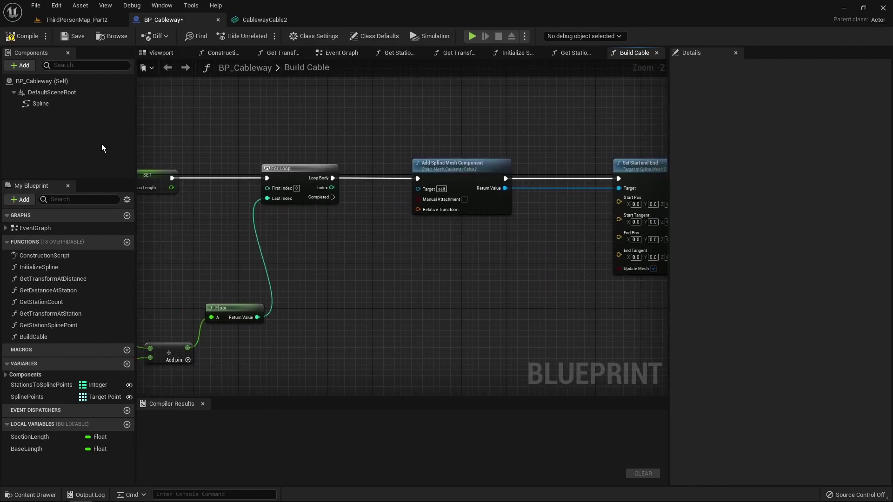
Place a Spline reference with a Get Location at Distance Along Spline node and connect its result to Start Pos
{"action": "left_click_drag", "start_coordinate": [41, 103], "coordinate": [459, 259]}
{"action": "type", "text": "get lo"}
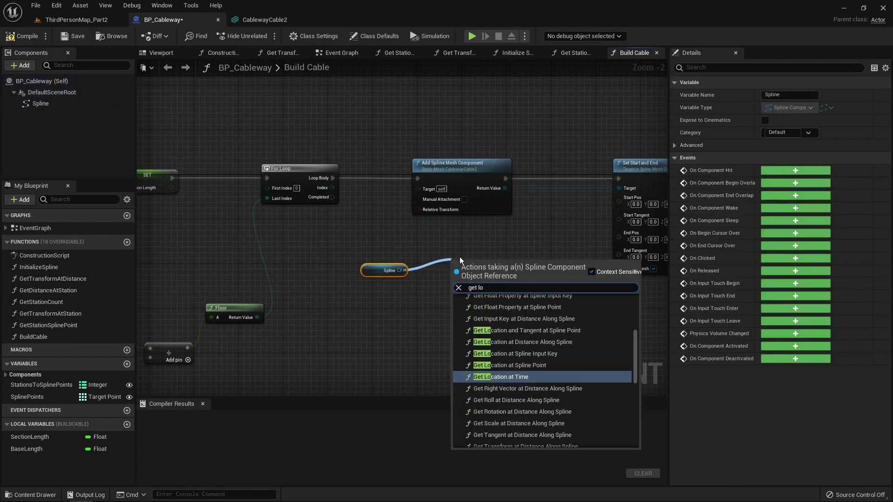
{"action": "type", "text": "cation"}
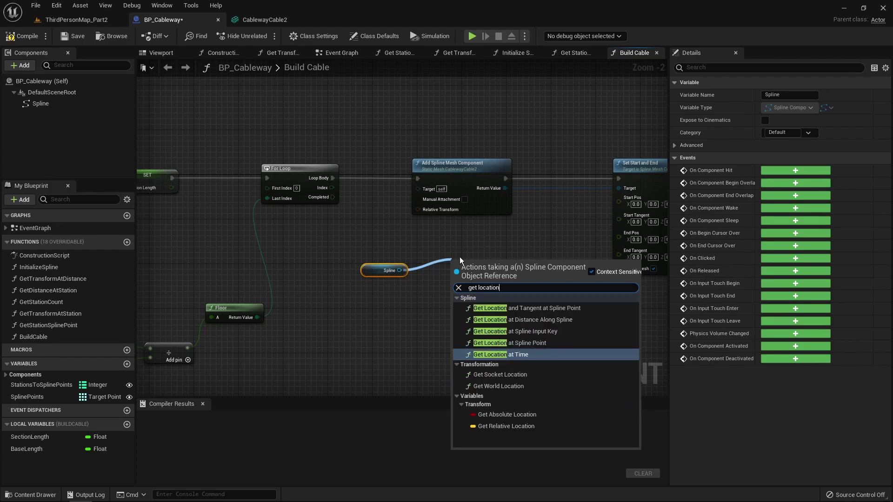
{"action": "left_click", "coordinate": [552, 319]}
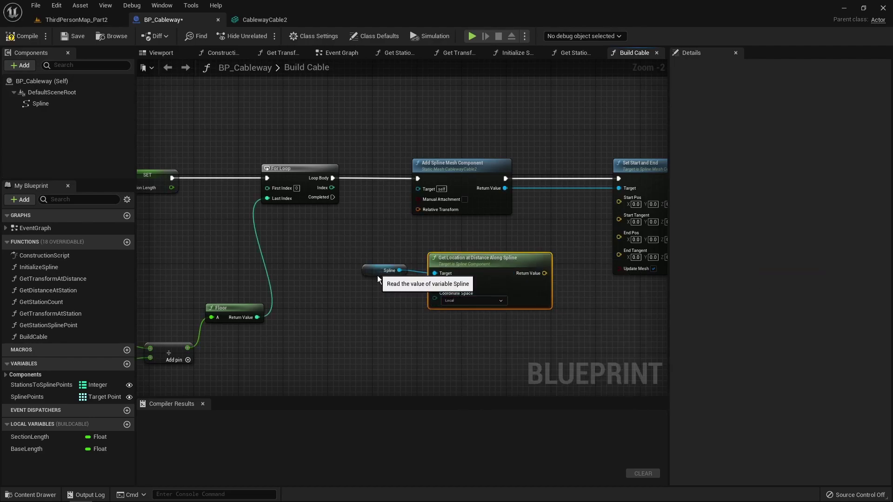
{"action": "left_click_drag", "start_coordinate": [376, 273], "coordinate": [388, 331]}
{"action": "left_click_drag", "start_coordinate": [544, 273], "coordinate": [619, 197]}
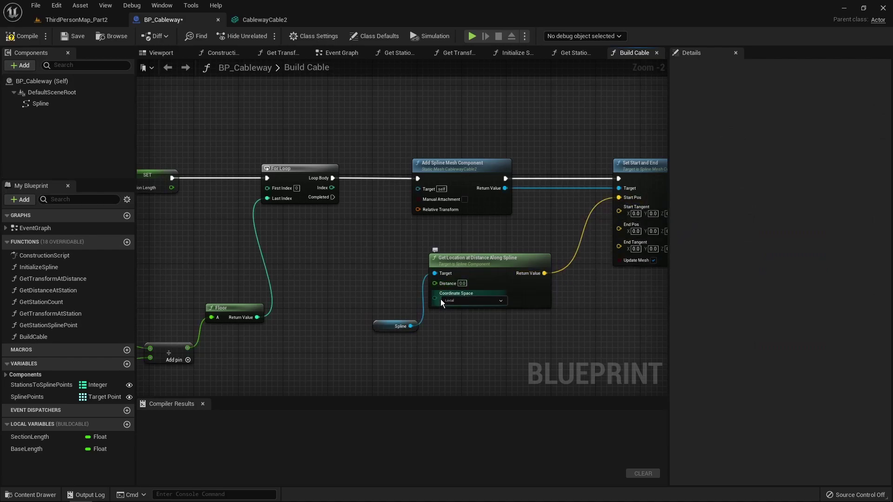
Subtract 1 from the For Loop's Index with a new Subtract node
{"action": "left_click_drag", "start_coordinate": [332, 187], "coordinate": [334, 255]}
{"action": "type", "text": "-"}
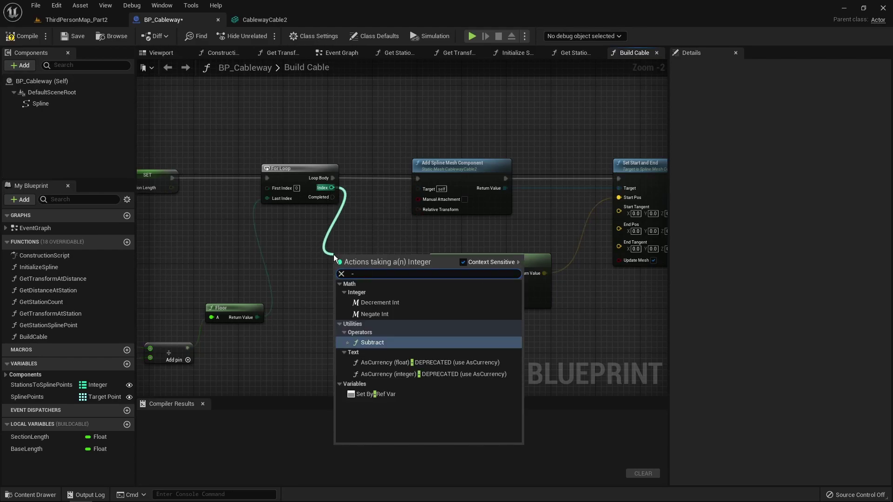
{"action": "left_click", "coordinate": [374, 343]}
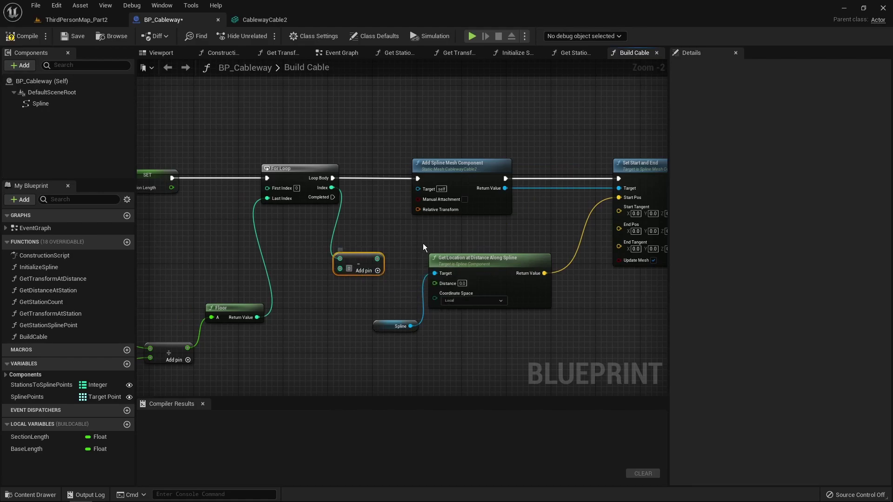
{"action": "type", "text": "1"}
Multiply the subtraction result by a SectionLength getter and connect the product to the location node's Distance
{"action": "right_click_drag", "start_coordinate": [373, 220], "coordinate": [398, 196]}
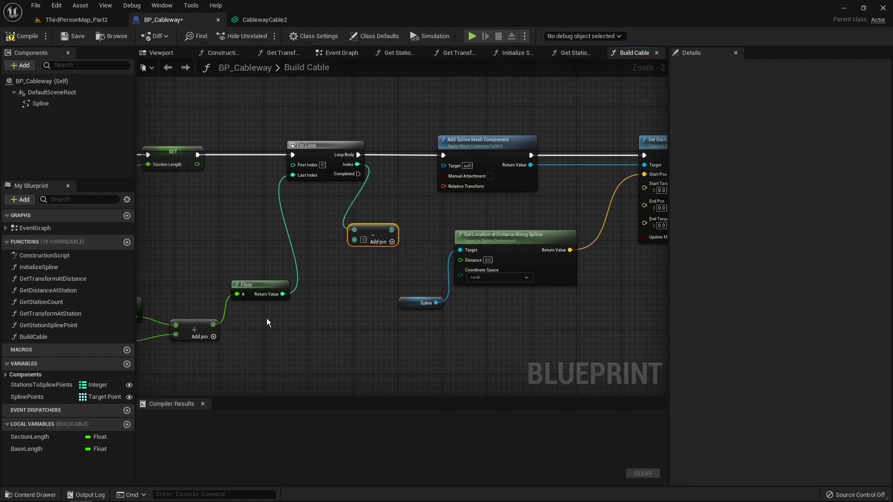
{"action": "right_click_drag", "start_coordinate": [257, 307], "coordinate": [277, 342]}
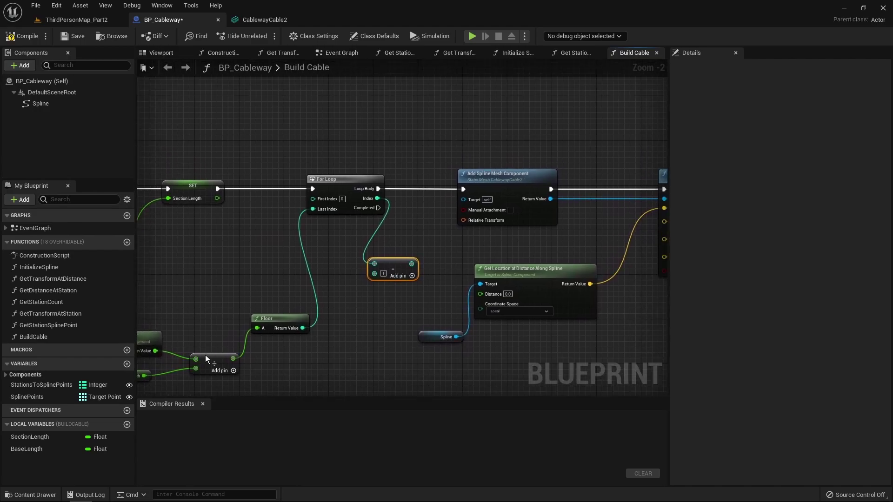
{"action": "left_click_drag", "start_coordinate": [39, 438], "coordinate": [407, 287]}
{"action": "left_click", "coordinate": [375, 330]}
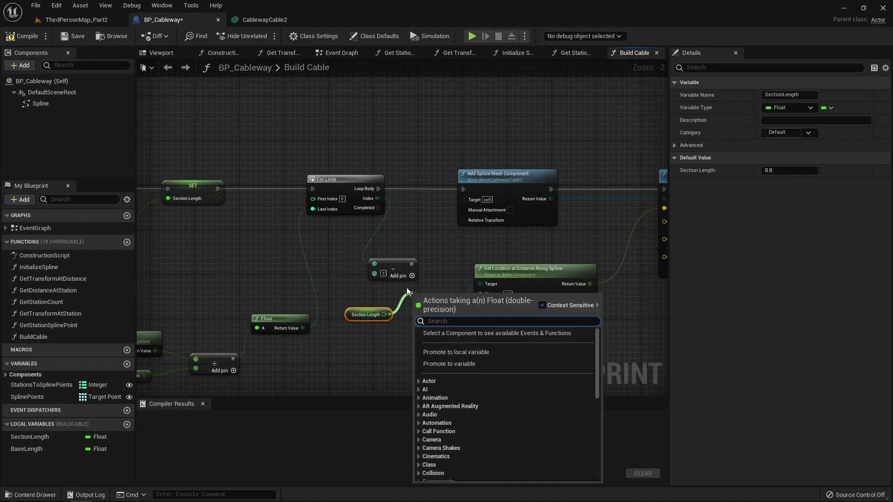
{"action": "type", "text": "*"}
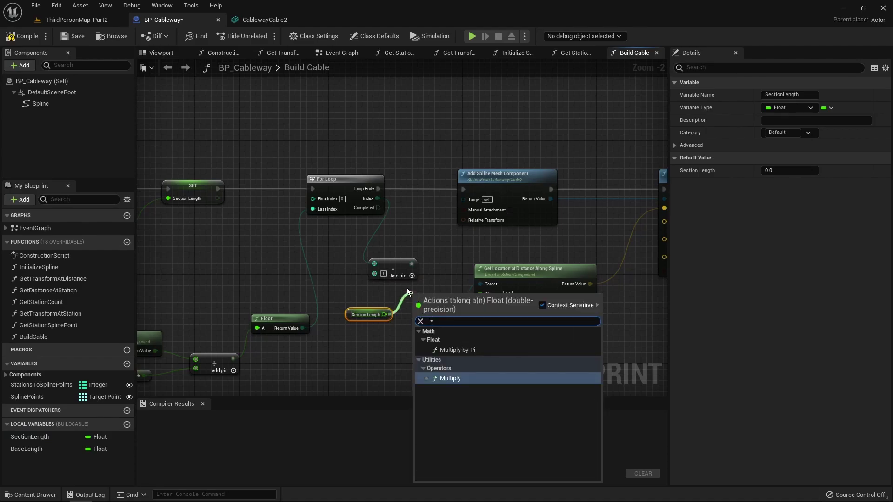
{"action": "key", "text": "Return"}
{"action": "left_click_drag", "start_coordinate": [412, 264], "coordinate": [418, 298]}
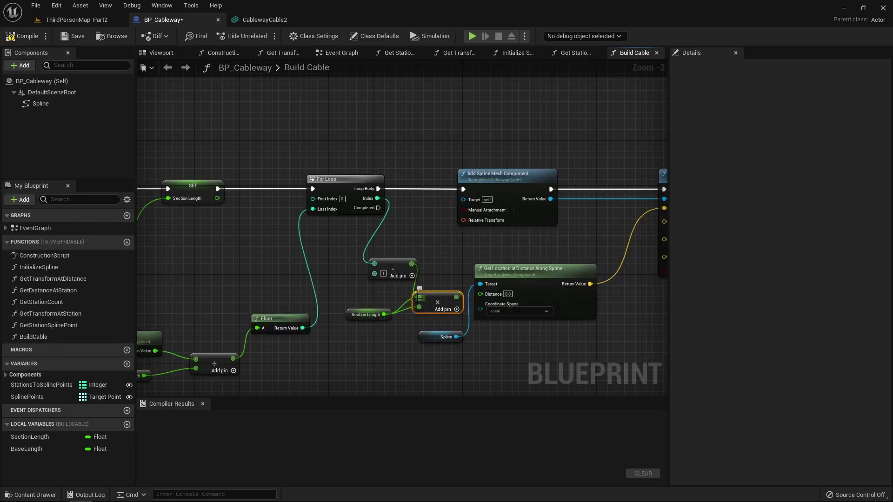
{"action": "left_click_drag", "start_coordinate": [411, 265], "coordinate": [480, 294]}
{"action": "left_click", "coordinate": [516, 325]}
{"action": "right_click_drag", "start_coordinate": [516, 325], "coordinate": [462, 304]}
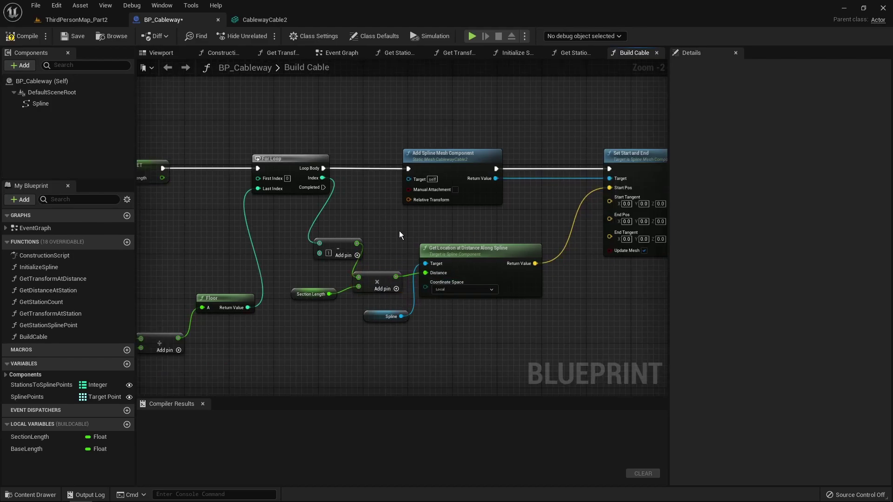
Set the For Loop's First Index to 1
{"action": "left_click", "coordinate": [287, 179]}
{"action": "right_click_drag", "start_coordinate": [402, 247], "coordinate": [389, 229]}
{"action": "left_click_drag", "start_coordinate": [314, 217], "coordinate": [361, 289]}
{"action": "left_click", "coordinate": [381, 216]}
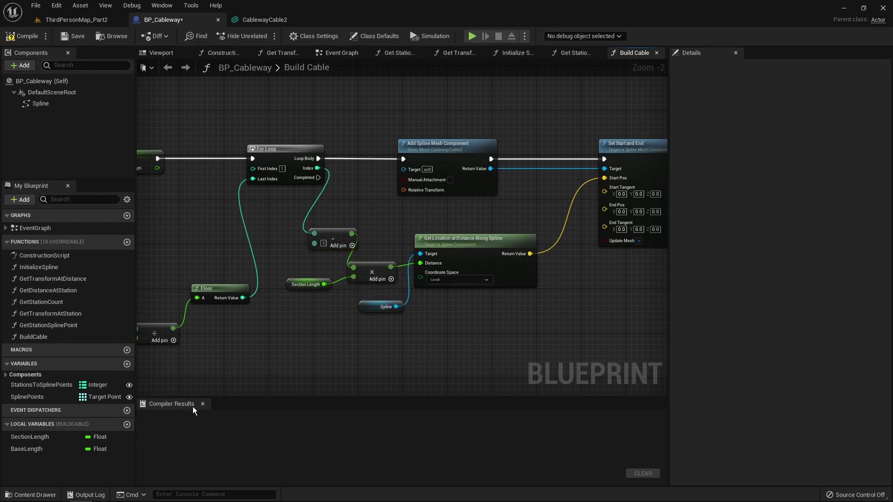
{"action": "left_click", "coordinate": [109, 500]}
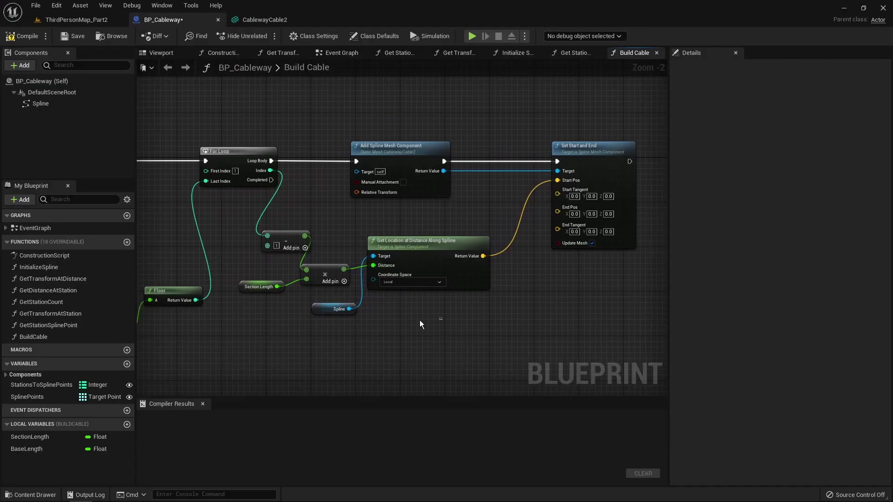
Add a Get Tangent at Distance Along Spline node from the Spline reference and place it below the location node
{"action": "left_click_drag", "start_coordinate": [419, 320], "coordinate": [284, 245]}
{"action": "left_click", "coordinate": [462, 300]}
{"action": "left_click_drag", "start_coordinate": [349, 309], "coordinate": [399, 340]}
{"action": "type", "text": "get tangent"}
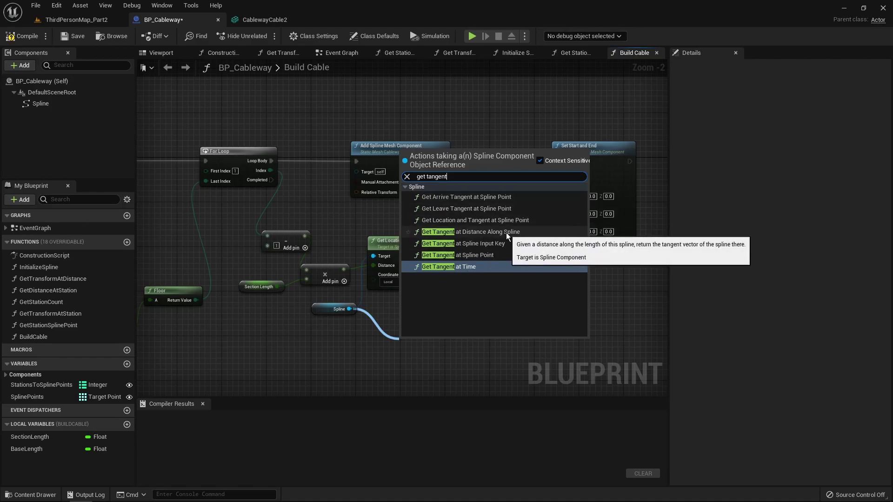
{"action": "left_click", "coordinate": [507, 232]}
{"action": "left_click_drag", "start_coordinate": [445, 335], "coordinate": [421, 321]}
Connect the multiplied distance to the tangent node and its return value to Start Tangent on Set Start and End
{"action": "right_click_drag", "start_coordinate": [441, 305], "coordinate": [459, 281]}
{"action": "left_click_drag", "start_coordinate": [362, 246], "coordinate": [391, 321]}
{"action": "left_click_drag", "start_coordinate": [344, 283], "coordinate": [334, 289]}
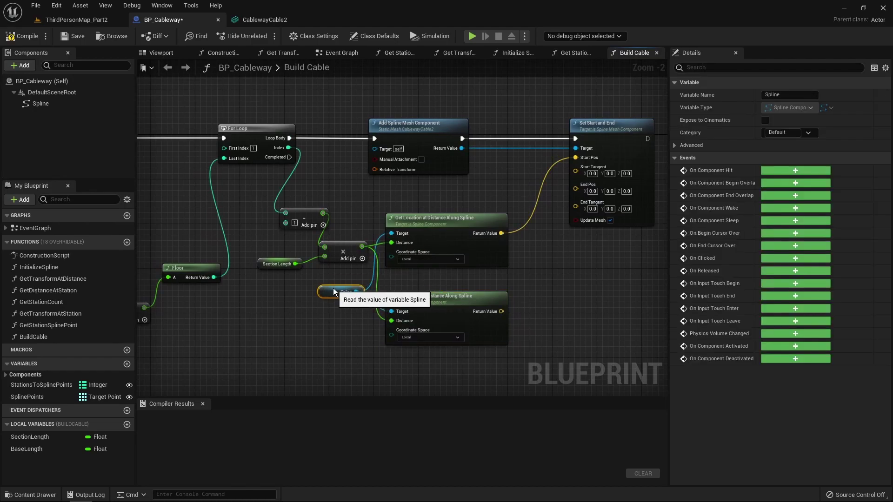
{"action": "left_click", "coordinate": [409, 282]}
{"action": "left_click_drag", "start_coordinate": [493, 309], "coordinate": [582, 170]}
Duplicate the SectionLength, multiply, Spline, location and tangent nodes and place the copies below the originals
{"action": "right_click_drag", "start_coordinate": [558, 269], "coordinate": [568, 236]}
{"action": "right_click_drag", "start_coordinate": [298, 273], "coordinate": [297, 243]}
{"action": "right_click_drag", "start_coordinate": [439, 247], "coordinate": [438, 247]}
{"action": "left_click_drag", "start_coordinate": [463, 301], "coordinate": [288, 180]}
{"action": "right_click_drag", "start_coordinate": [434, 311], "coordinate": [429, 258]}
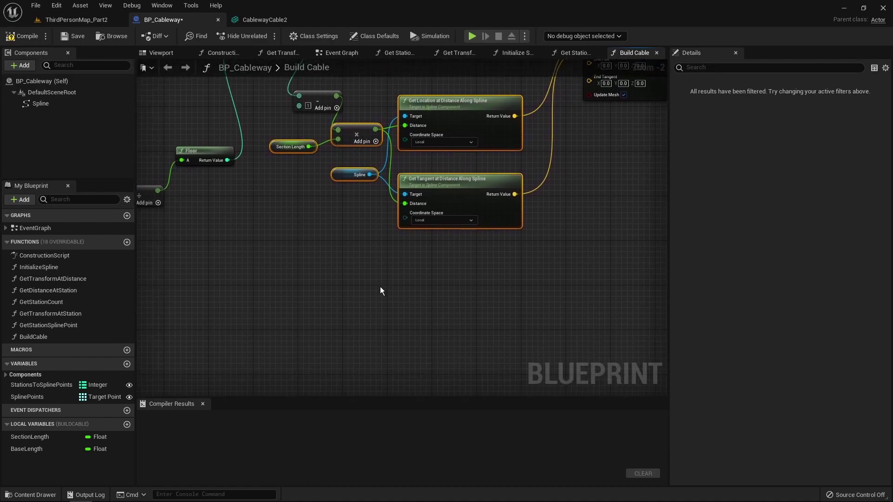
{"action": "key", "text": "ctrl+c"}
{"action": "key", "text": "ctrl+v"}
{"action": "left_click_drag", "start_coordinate": [466, 262], "coordinate": [442, 284]}
Connect the For Loop's Index directly to the duplicated multiply node and shift the Subtract node slightly aside
{"action": "right_click_drag", "start_coordinate": [387, 242], "coordinate": [420, 283]}
{"action": "right_click_drag", "start_coordinate": [342, 98], "coordinate": [351, 113]}
{"action": "left_click_drag", "start_coordinate": [344, 86], "coordinate": [380, 362]}
{"action": "right_click_drag", "start_coordinate": [380, 327], "coordinate": [321, 255]}
{"action": "right_click_drag", "start_coordinate": [305, 171], "coordinate": [321, 225]}
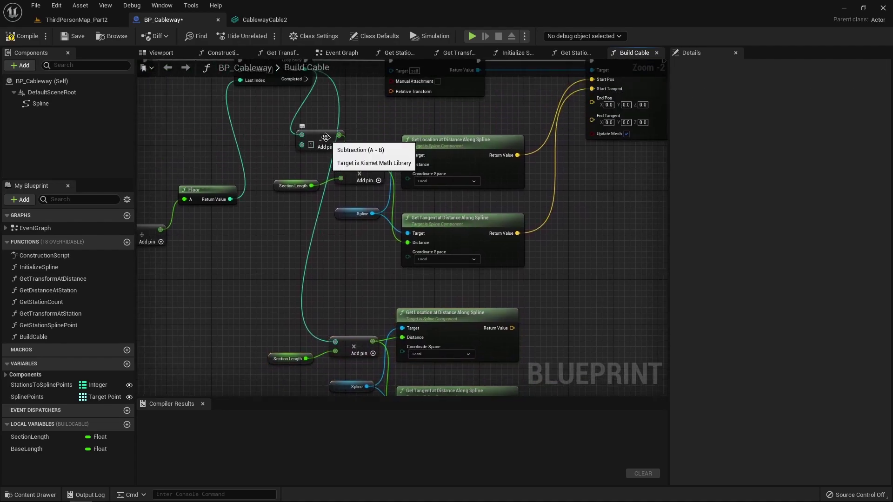
{"action": "left_click_drag", "start_coordinate": [323, 137], "coordinate": [311, 133]}
{"action": "left_click", "coordinate": [368, 128]}
Connect the duplicated Get Location at Distance Along Spline return value to End Pos on Set Start and End
{"action": "right_click_drag", "start_coordinate": [424, 305], "coordinate": [392, 266]}
{"action": "right_click_drag", "start_coordinate": [532, 243], "coordinate": [496, 214]}
{"action": "left_click_drag", "start_coordinate": [445, 259], "coordinate": [532, 130]}
{"action": "right_click_drag", "start_coordinate": [526, 239], "coordinate": [573, 188]}
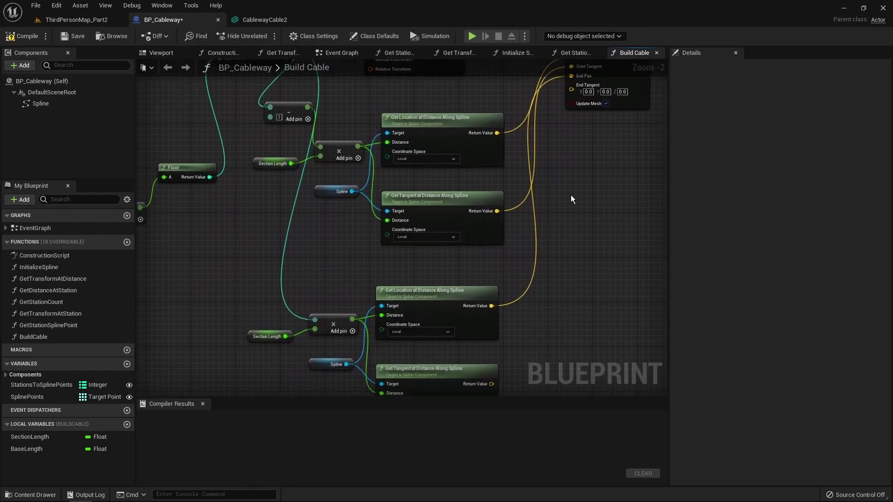
Connect the duplicated Get Tangent at Distance Along Spline return value to End Tangent on Set Start and End, and compile and save BP_Cableway
{"action": "right_click_drag", "start_coordinate": [531, 305], "coordinate": [478, 259]}
{"action": "left_click_drag", "start_coordinate": [438, 338], "coordinate": [523, 163]}
{"action": "right_click_drag", "start_coordinate": [513, 156], "coordinate": [569, 76]}
{"action": "scroll", "coordinate": [541, 204], "scroll_direction": "down", "scroll_amount": 2}
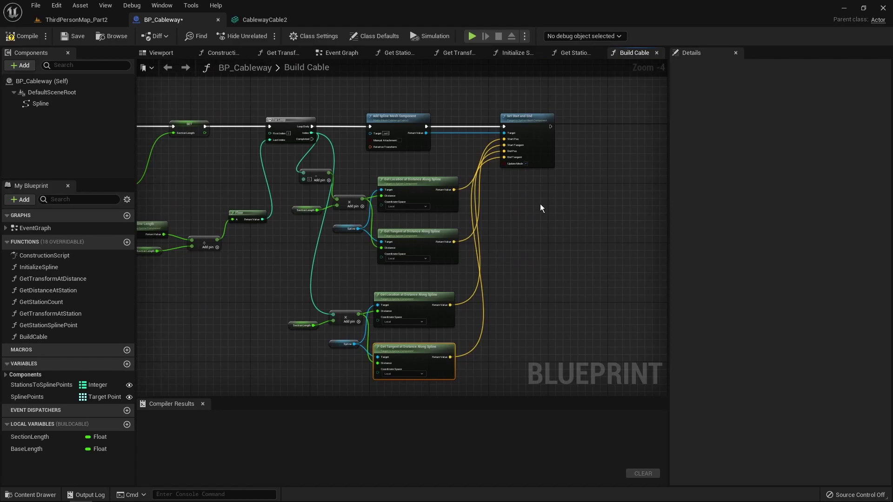
{"action": "left_click", "coordinate": [401, 179]}
{"action": "left_click", "coordinate": [318, 96]}
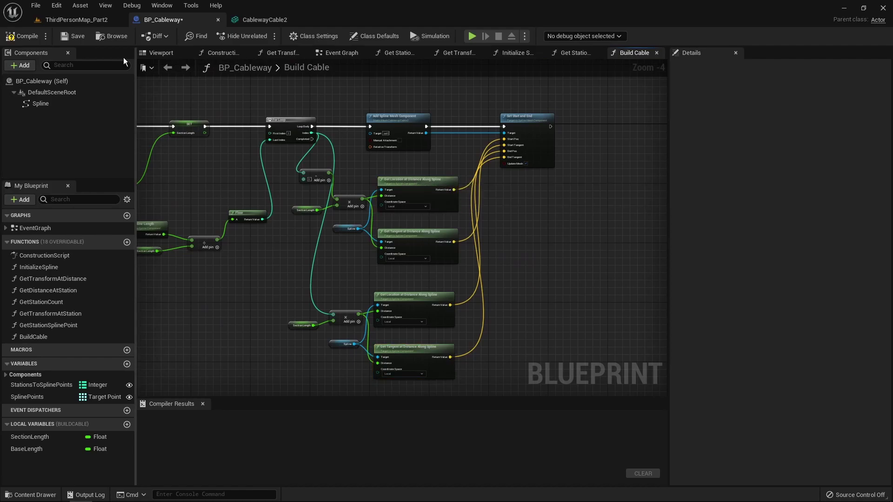
{"action": "left_click", "coordinate": [23, 36]}
{"action": "left_click", "coordinate": [60, 35]}
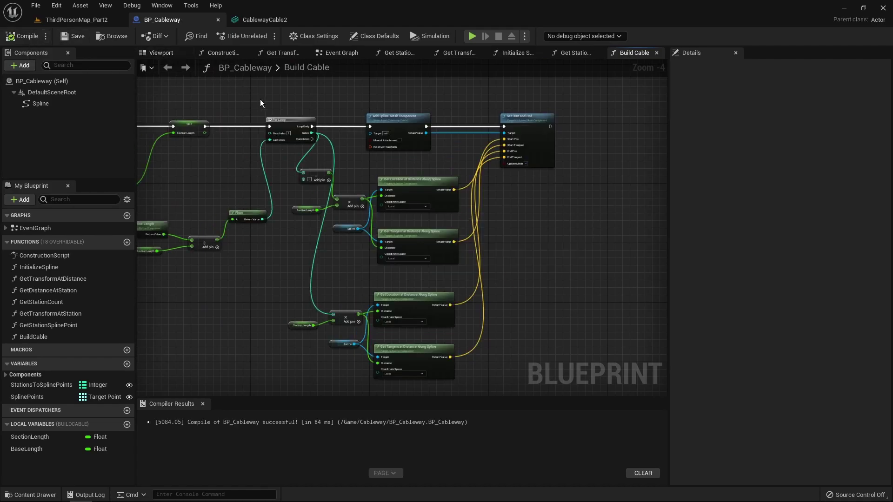
In the Initialize Spline function, add a Build Cable call executed after Set Spline Points
{"action": "left_click", "coordinate": [509, 52]}
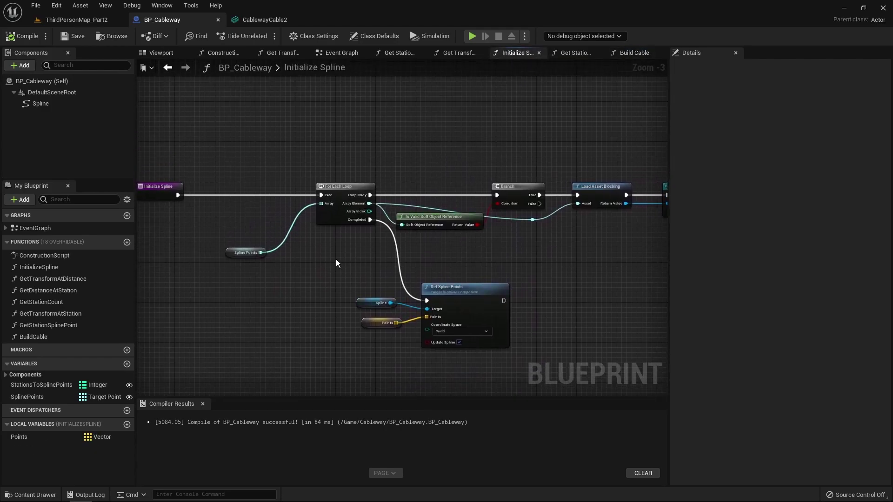
{"action": "right_click_drag", "start_coordinate": [497, 266], "coordinate": [315, 281]}
{"action": "scroll", "coordinate": [364, 294], "scroll_direction": "down", "scroll_amount": 2}
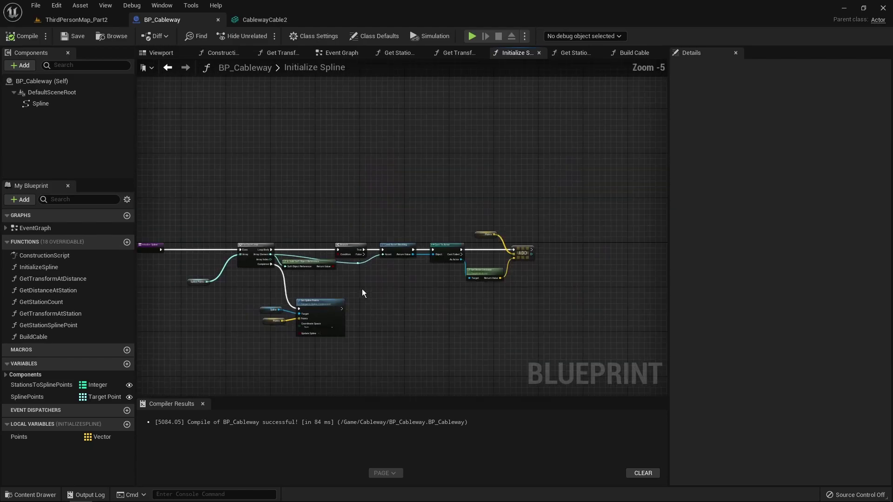
{"action": "left_click_drag", "start_coordinate": [250, 210], "coordinate": [499, 281]}
{"action": "right_click_drag", "start_coordinate": [392, 287], "coordinate": [457, 199]}
{"action": "scroll", "coordinate": [420, 213], "scroll_direction": "up", "scroll_amount": 3}
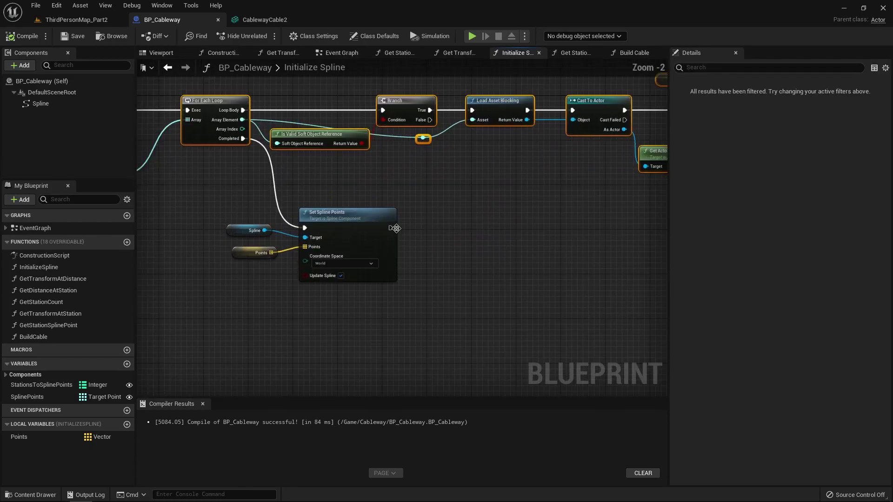
{"action": "left_click", "coordinate": [413, 234]}
{"action": "left_click_drag", "start_coordinate": [394, 230], "coordinate": [438, 209]}
{"action": "type", "text": "build"}
{"action": "key", "text": "Return"}
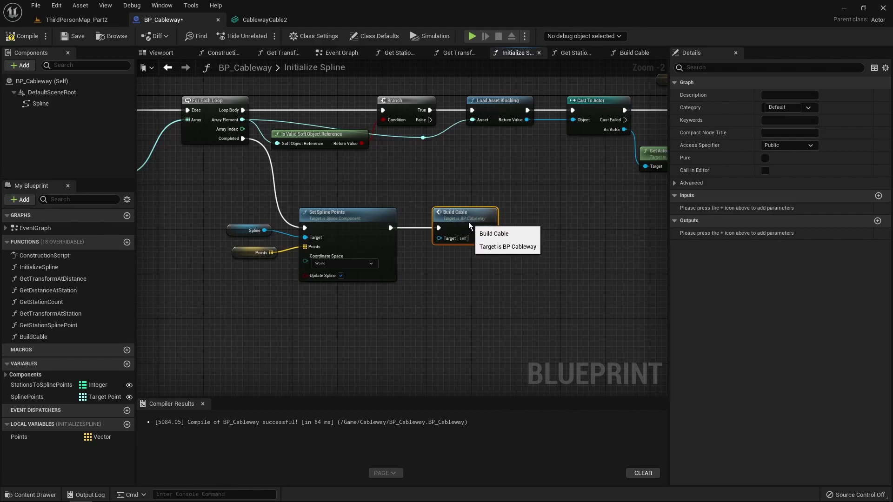
{"action": "left_click", "coordinate": [446, 203]}
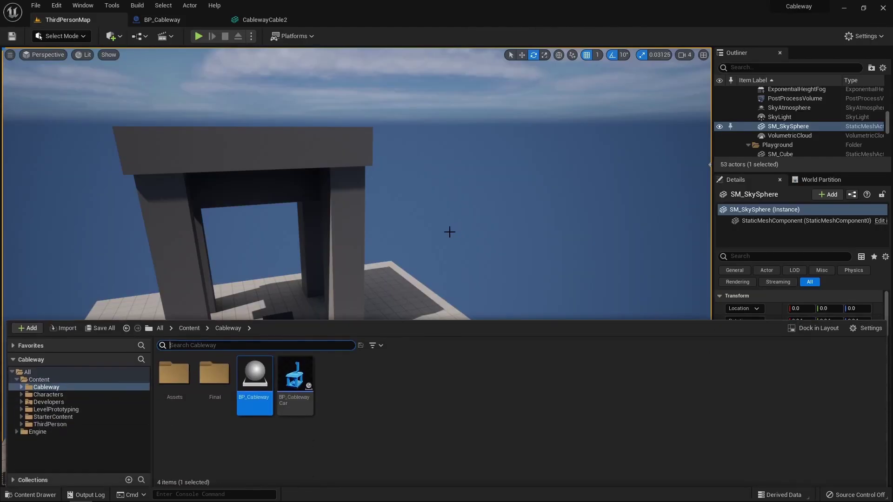
Place a BP_Cableway actor from the Cableway folder on the platform in ThirdPersonMap
{"action": "left_click_drag", "start_coordinate": [270, 380], "coordinate": [405, 311]}
{"action": "scroll", "coordinate": [408, 317], "scroll_direction": "up", "scroll_amount": 5}
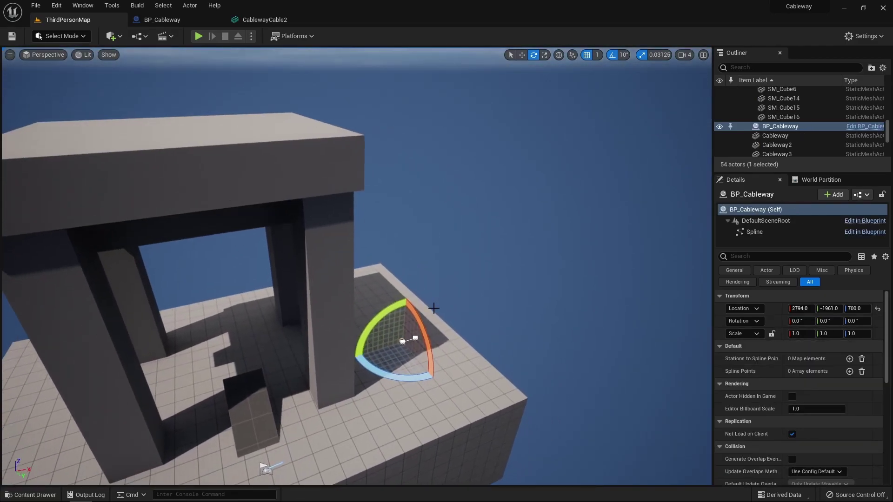
{"action": "key", "text": "w"}
Place a BP_CablewayCar in the level near the platform's edge and rotate it -90° about the vertical axis
{"action": "key", "text": "ctrl+space"}
{"action": "left_click_drag", "start_coordinate": [295, 391], "coordinate": [397, 305]}
{"action": "key", "text": "e"}
{"action": "left_click_drag", "start_coordinate": [414, 353], "coordinate": [437, 350]}
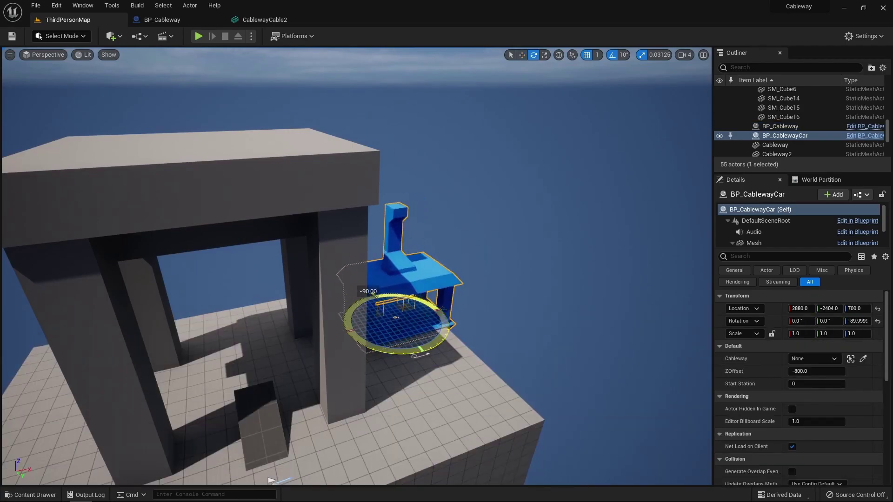
Move the cableway car to about 3175, -2749, 979 and set its Cableway reference to BP_Cableway
{"action": "right_click_drag", "start_coordinate": [437, 350], "coordinate": [409, 299]}
{"action": "key", "text": "w"}
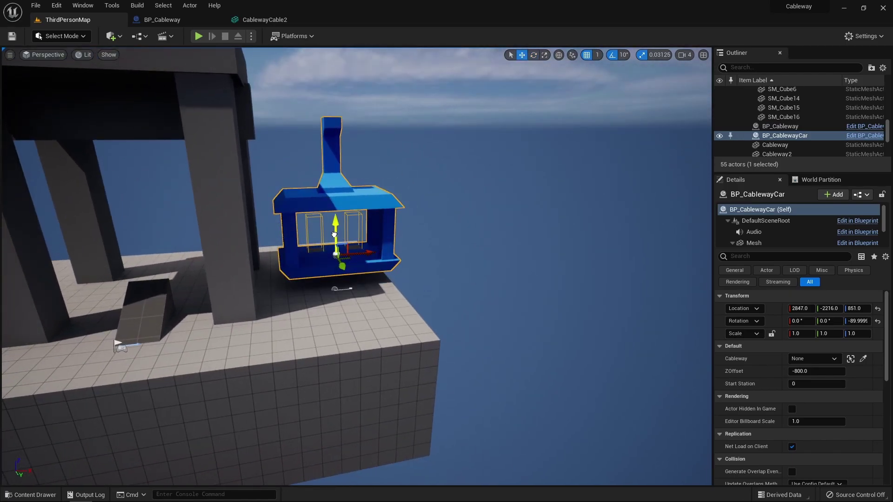
{"action": "left_click_drag", "start_coordinate": [334, 234], "coordinate": [375, 221]}
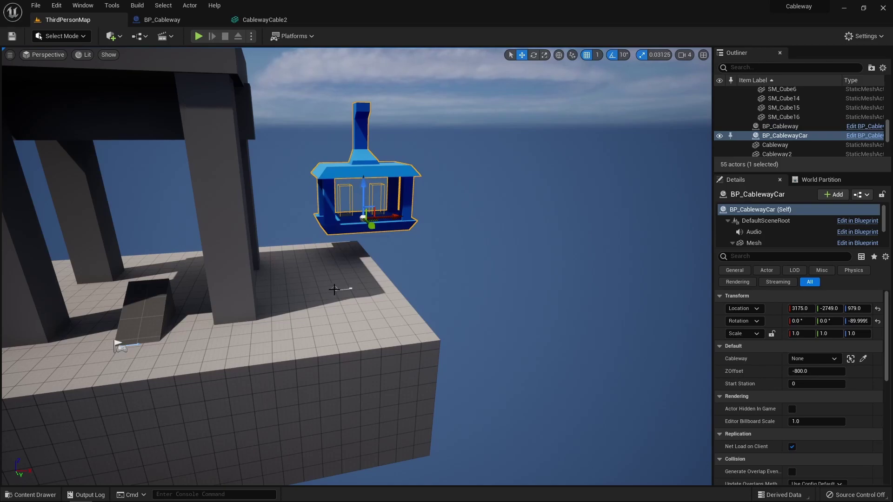
{"action": "left_click", "coordinate": [833, 359]}
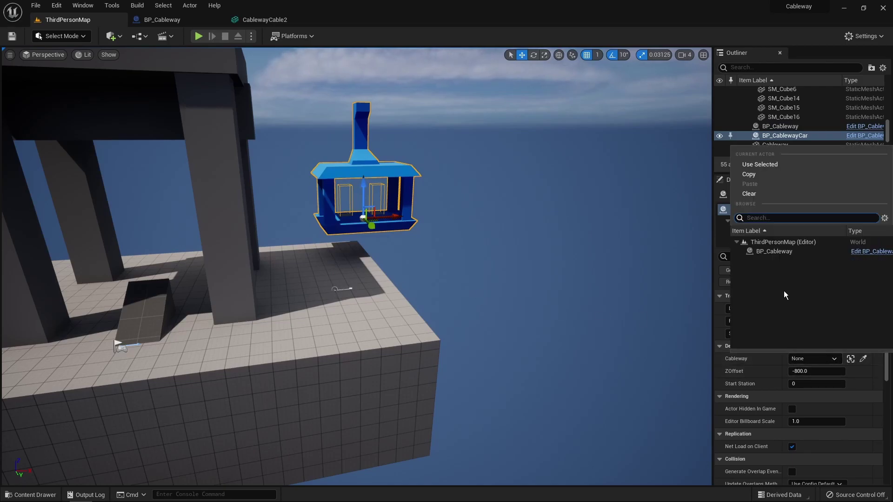
{"action": "left_click", "coordinate": [784, 252]}
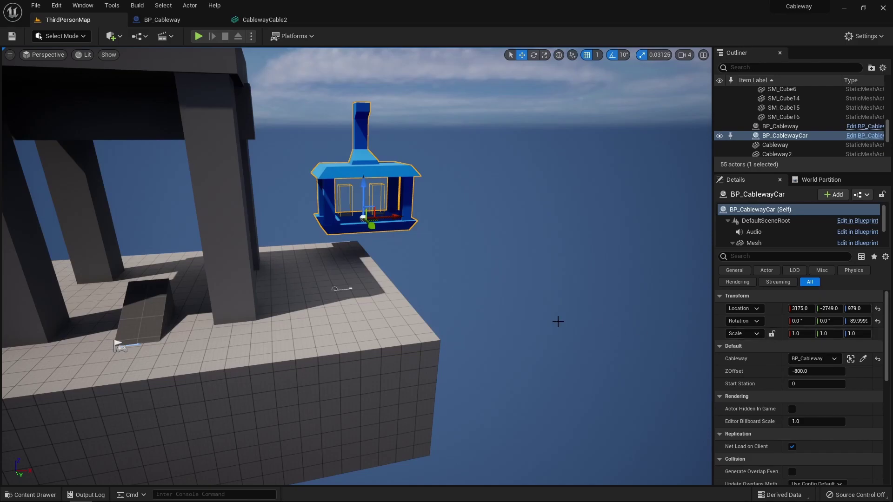
Select the placed BP_Cableway actor and add an element to its Spline Points array
{"action": "left_click", "coordinate": [334, 289]}
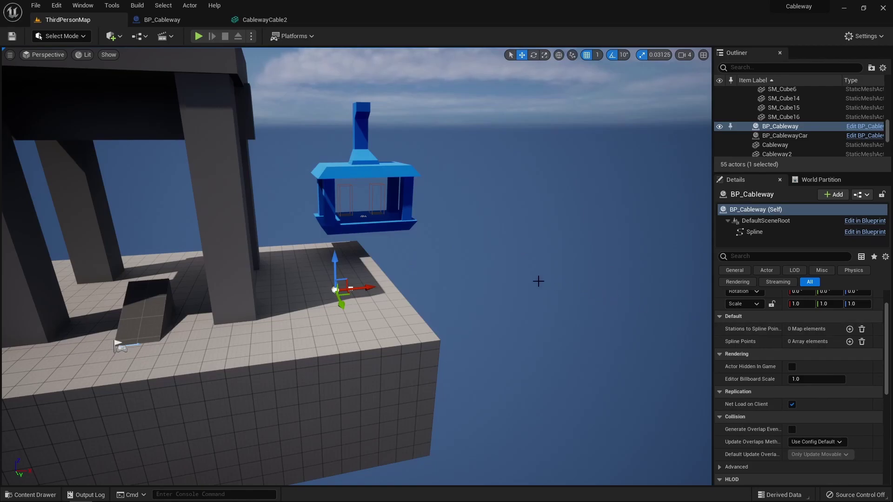
{"action": "left_click", "coordinate": [850, 342]}
{"action": "key", "text": "s"}
{"action": "mouse_move", "coordinate": [541, 293]}
{"action": "right_mouse_down"}
{"action": "mouse_move", "coordinate": [600, 284]}
{"action": "mouse_move", "coordinate": [637, 266]}
{"action": "mouse_move", "coordinate": [549, 289]}
{"action": "right_mouse_up"}
{"action": "key", "text": "a"}
{"action": "key", "text": "w"}
{"action": "key", "text": "d"}
{"action": "mouse_move", "coordinate": [590, 231]}
{"action": "right_mouse_down"}
{"action": "mouse_move", "coordinate": [573, 235]}
{"action": "mouse_move", "coordinate": [579, 226]}
{"action": "right_mouse_up"}
Examine where TargetPoint, TargetPoint2, TargetPoint3 and TargetPoint4 are located in the level
{"action": "scroll", "coordinate": [792, 136], "scroll_direction": "down", "scroll_amount": 3}
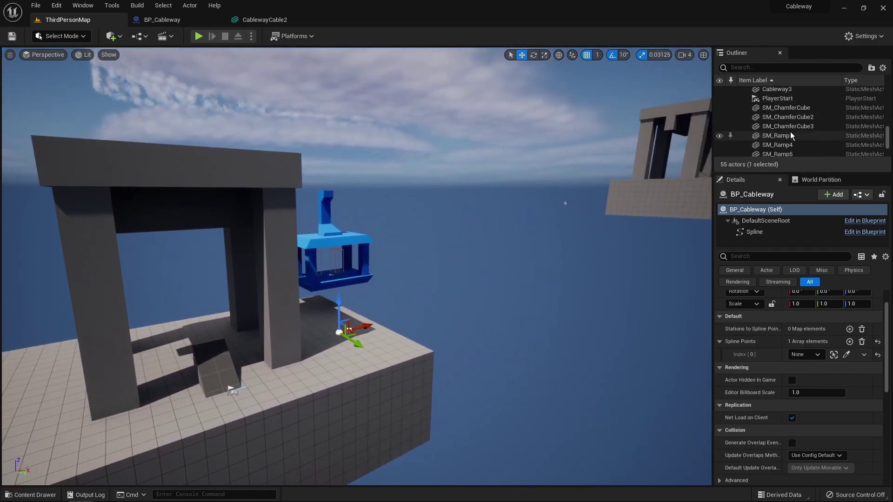
{"action": "scroll", "coordinate": [793, 139], "scroll_direction": "down", "scroll_amount": 3}
{"action": "scroll", "coordinate": [793, 131], "scroll_direction": "up", "scroll_amount": 1}
{"action": "left_click", "coordinate": [791, 112]}
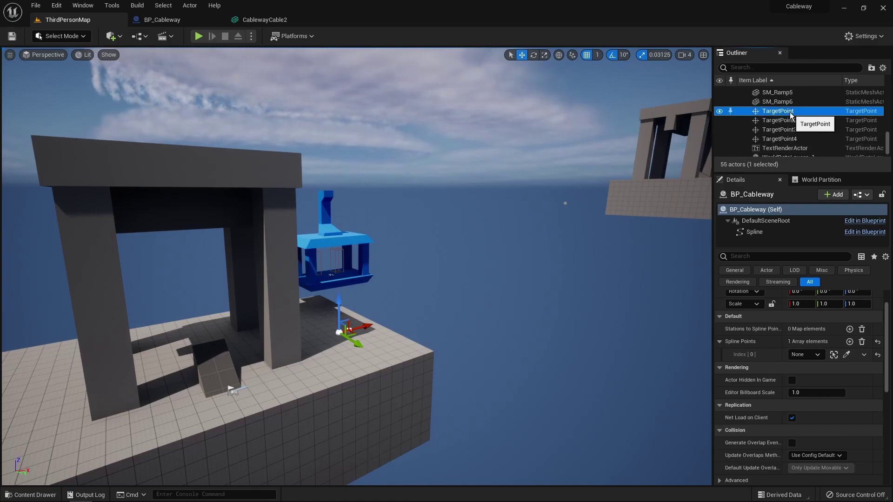
{"action": "double_click", "coordinate": [792, 111]}
{"action": "double_click", "coordinate": [792, 121]}
{"action": "double_click", "coordinate": [793, 130]}
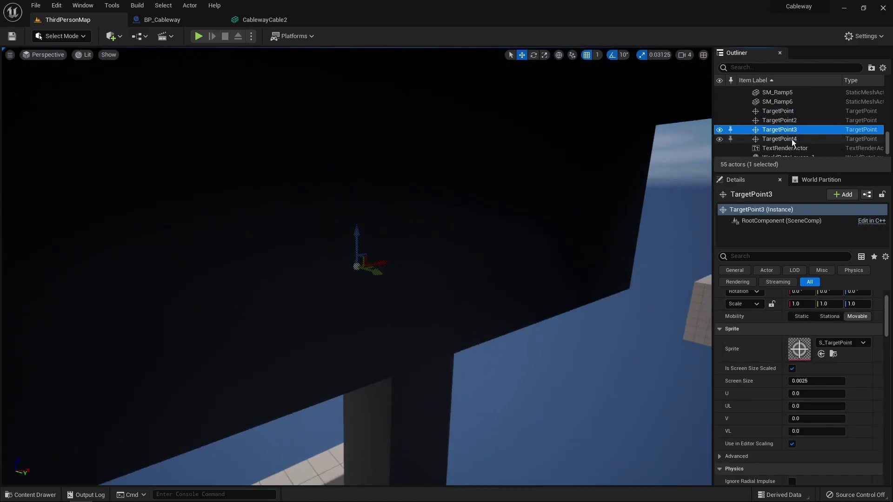
{"action": "double_click", "coordinate": [792, 140]}
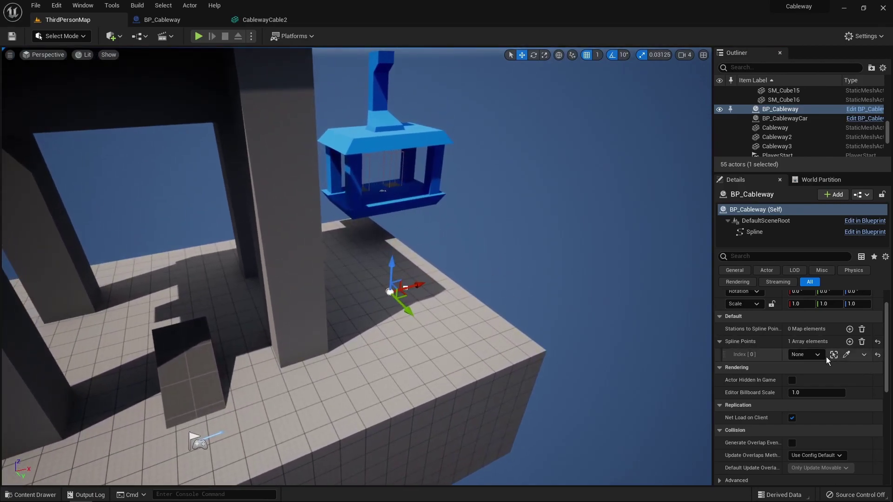
Set BP_Cableway's first spline point to TargetPoint and add a second element set to TargetPoint2
{"action": "left_click", "coordinate": [818, 356]}
{"action": "left_click", "coordinate": [816, 356]}
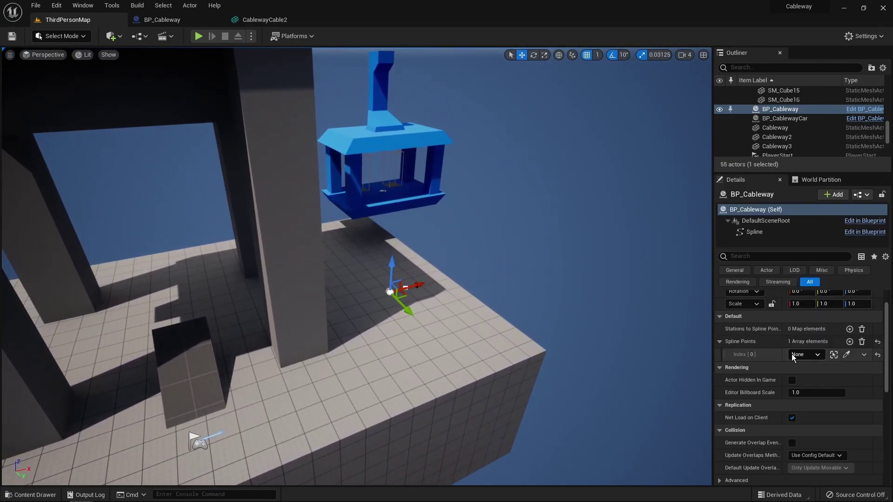
{"action": "left_click", "coordinate": [818, 356]}
{"action": "left_click", "coordinate": [756, 247]}
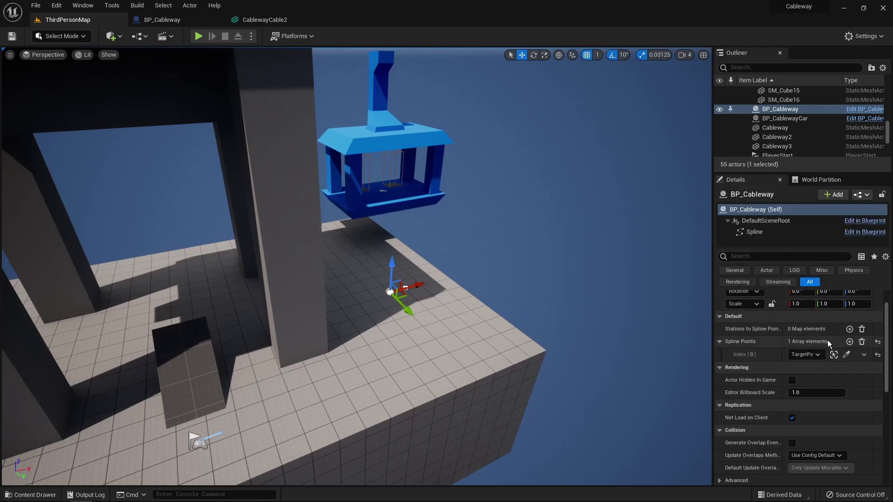
{"action": "left_click", "coordinate": [850, 342]}
{"action": "left_click", "coordinate": [805, 369]}
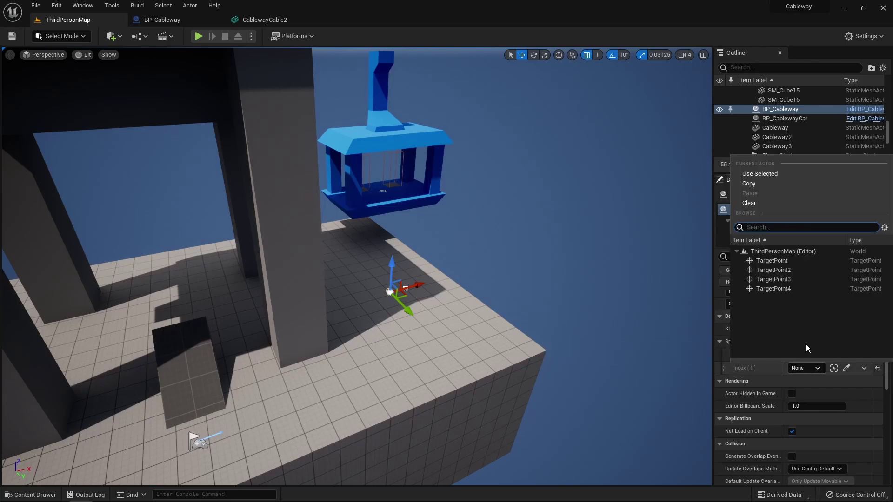
{"action": "left_click", "coordinate": [773, 270]}
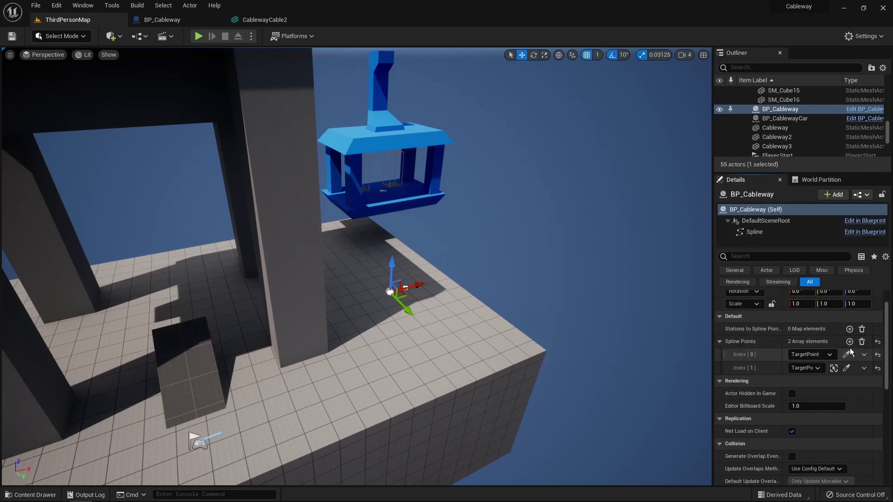
Add third and fourth Spline Points elements and set them to TargetPoint3 and TargetPoint4
{"action": "left_click", "coordinate": [850, 342]}
{"action": "left_click", "coordinate": [804, 382]}
{"action": "left_click", "coordinate": [786, 294]}
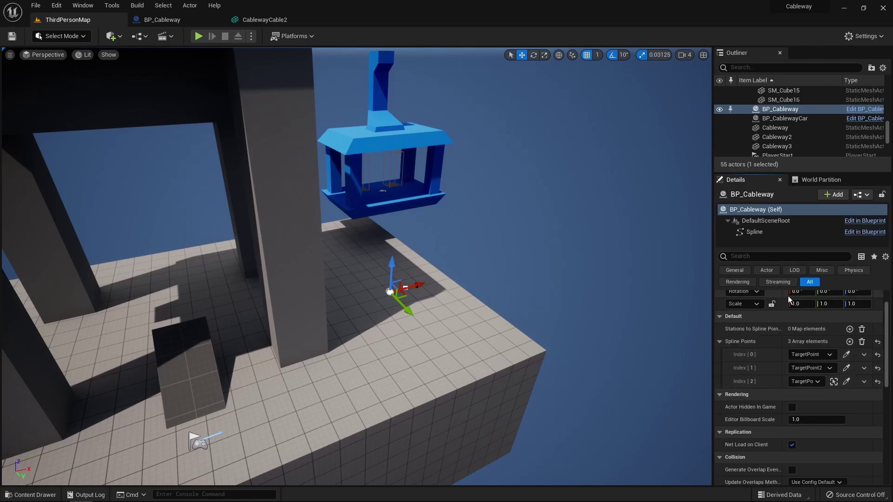
{"action": "left_click", "coordinate": [849, 342]}
{"action": "left_click", "coordinate": [804, 395]}
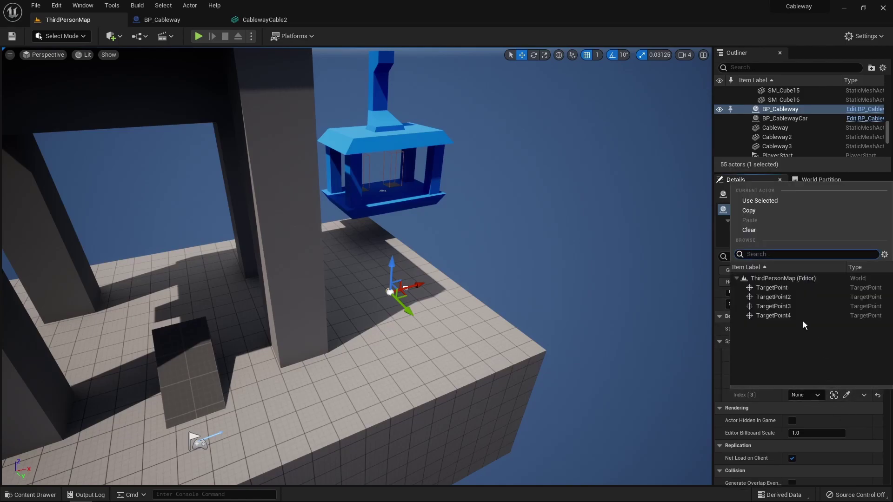
{"action": "left_click", "coordinate": [790, 316]}
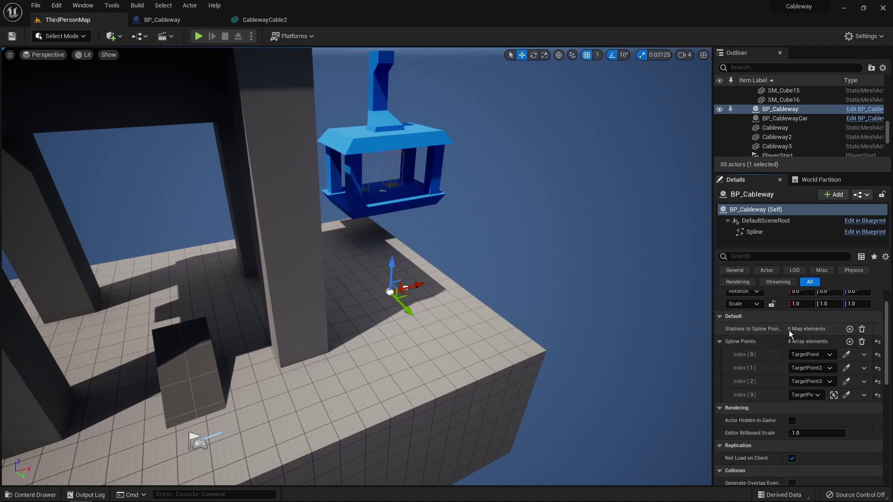
Add an entry to BP_Cableway's Stations to Spline Points map and set its station key to 2
{"action": "key", "text": "s"}
{"action": "right_click_drag", "start_coordinate": [682, 318], "coordinate": [707, 260]}
{"action": "right_click_drag", "start_coordinate": [261, 233], "coordinate": [261, 232]}
{"action": "right_click_drag", "start_coordinate": [576, 183], "coordinate": [609, 187]}
{"action": "right_click_drag", "start_coordinate": [562, 218], "coordinate": [493, 240]}
{"action": "scroll", "coordinate": [847, 345], "scroll_direction": "up", "scroll_amount": 1}
{"action": "left_click", "coordinate": [850, 344]}
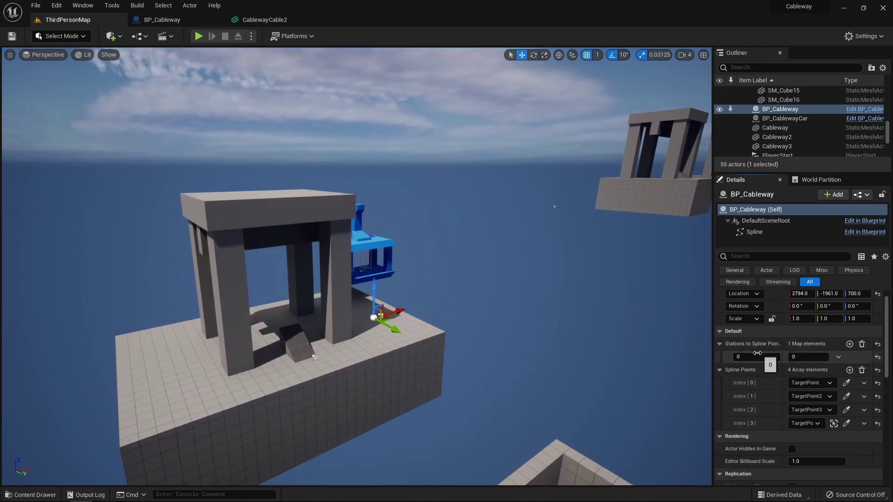
{"action": "left_click", "coordinate": [849, 344]}
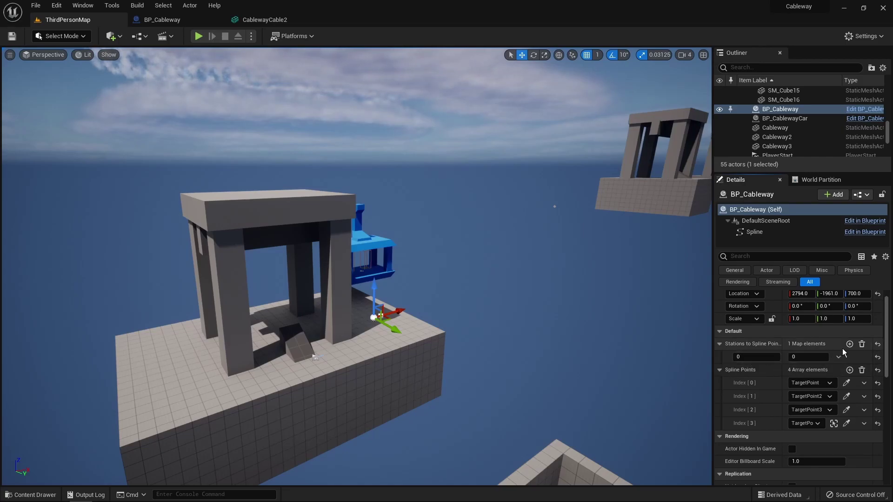
{"action": "left_click", "coordinate": [758, 356]}
{"action": "type", "text": "2"}
Set the spline point index for station 2 to 3
{"action": "right_click_drag", "start_coordinate": [620, 333], "coordinate": [649, 321]}
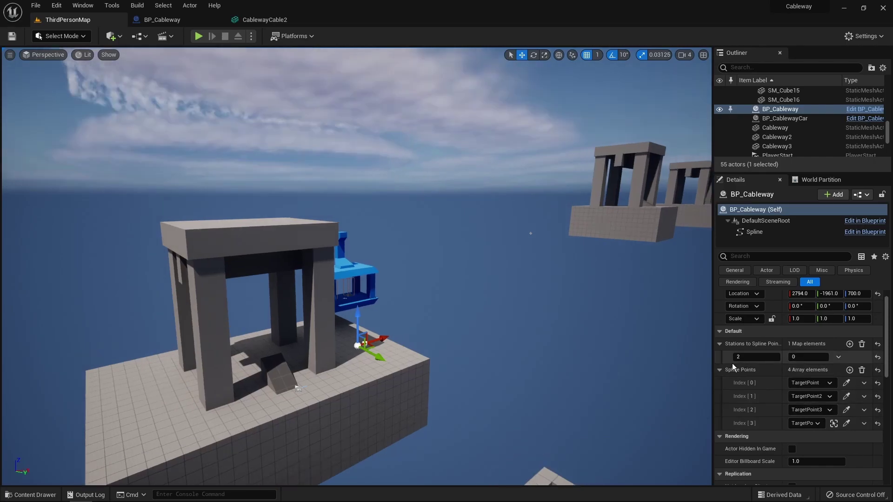
{"action": "right_click_drag", "start_coordinate": [694, 354], "coordinate": [711, 353]}
{"action": "right_click_drag", "start_coordinate": [618, 205], "coordinate": [631, 206]}
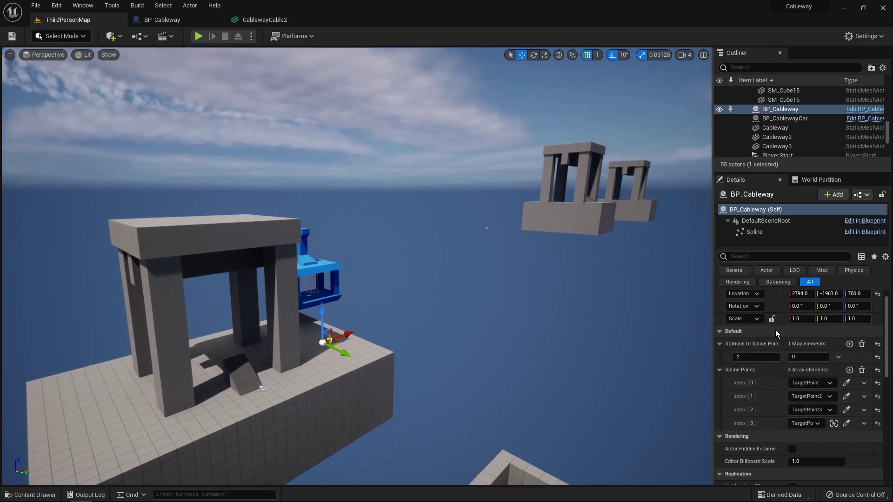
{"action": "left_click", "coordinate": [796, 357]}
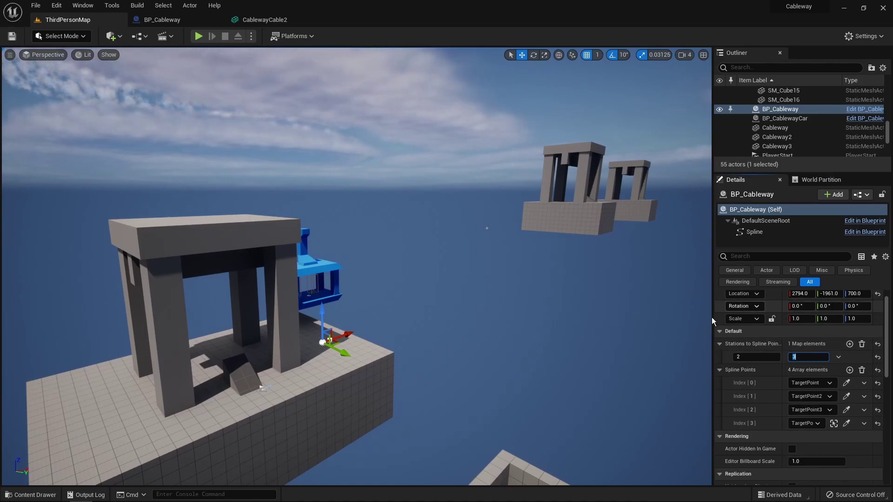
Add two more Stations to Spline Points entries, mapping station 1 to spline point 2 and station 0 to spline point 0
{"action": "left_click", "coordinate": [849, 345]}
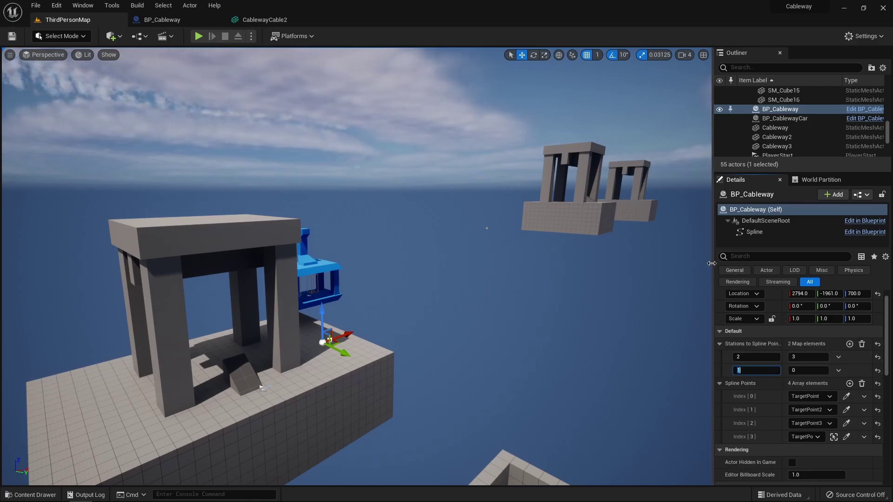
{"action": "left_click", "coordinate": [804, 370]}
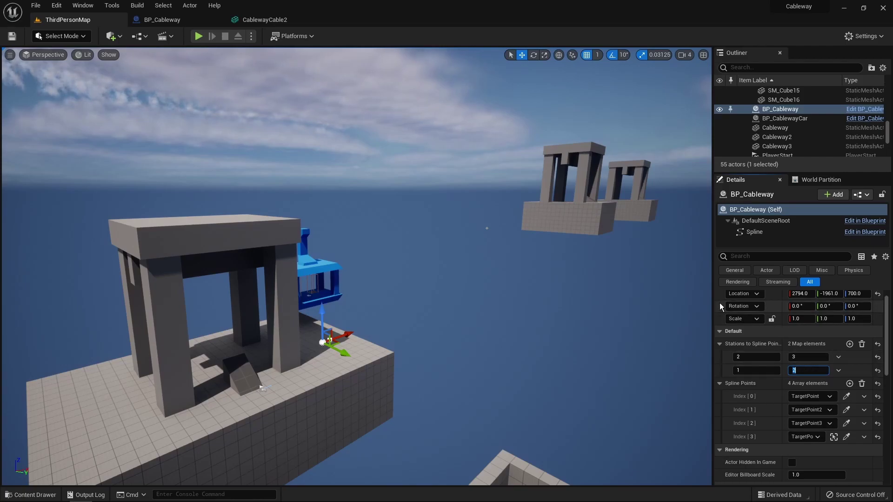
{"action": "left_click", "coordinate": [849, 345]}
{"action": "right_click_drag", "start_coordinate": [665, 382], "coordinate": [623, 384]}
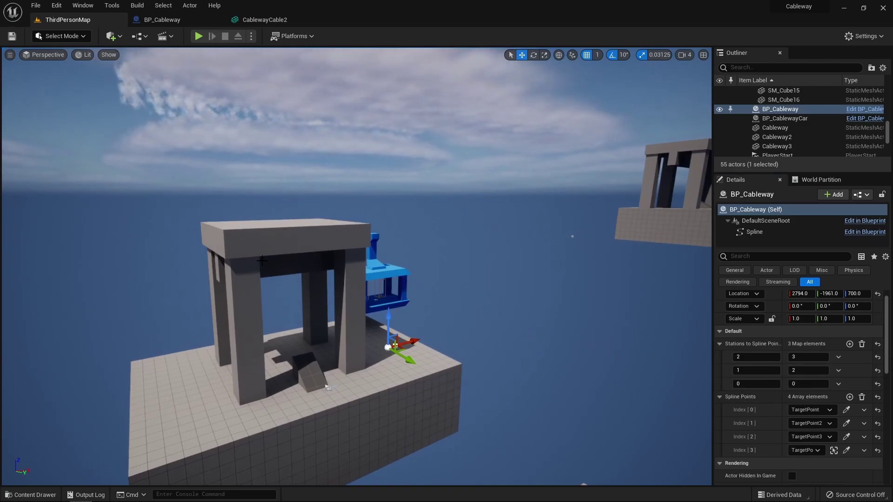
{"action": "right_click_drag", "start_coordinate": [580, 282], "coordinate": [627, 295]}
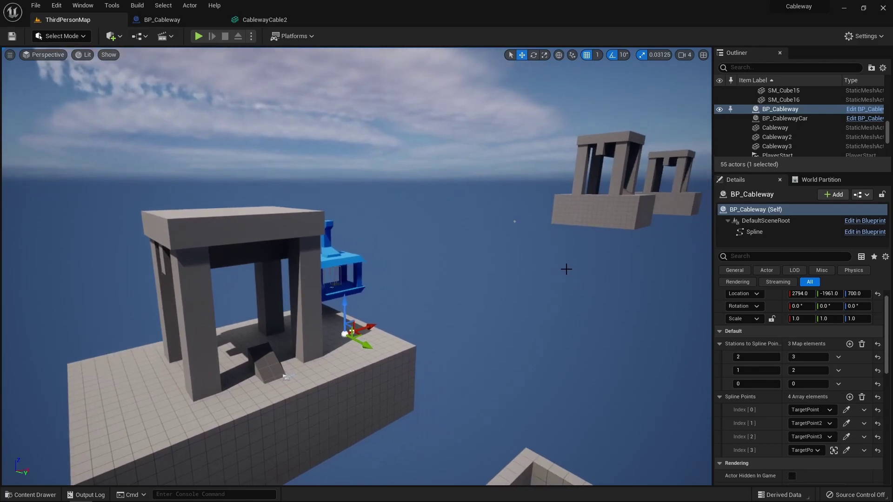
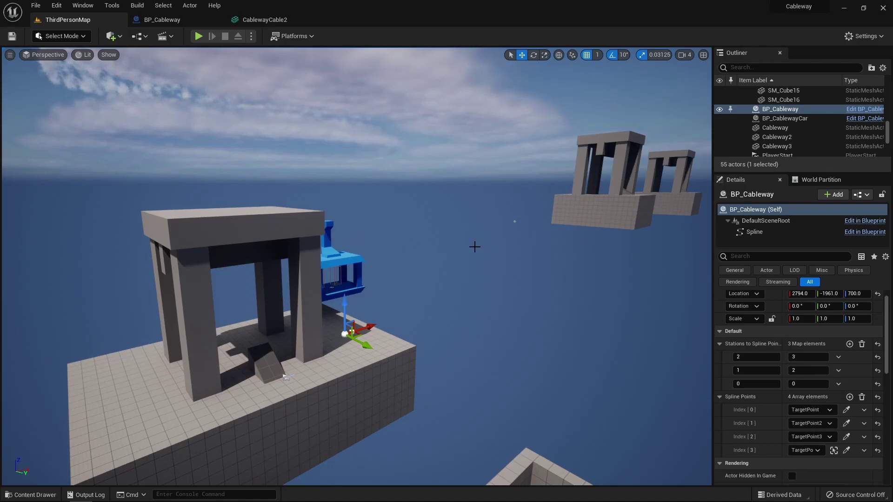
Play the level, walk around the platform to check for the cable between the stations, and stop the session
{"action": "right_click_drag", "start_coordinate": [536, 244], "coordinate": [557, 254]}
{"action": "key", "text": "alt+p"}
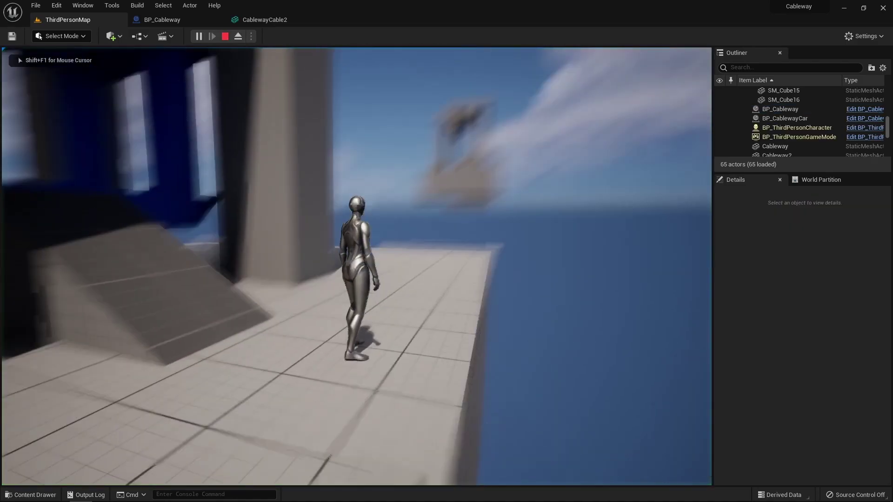
{"action": "key", "text": "w"}
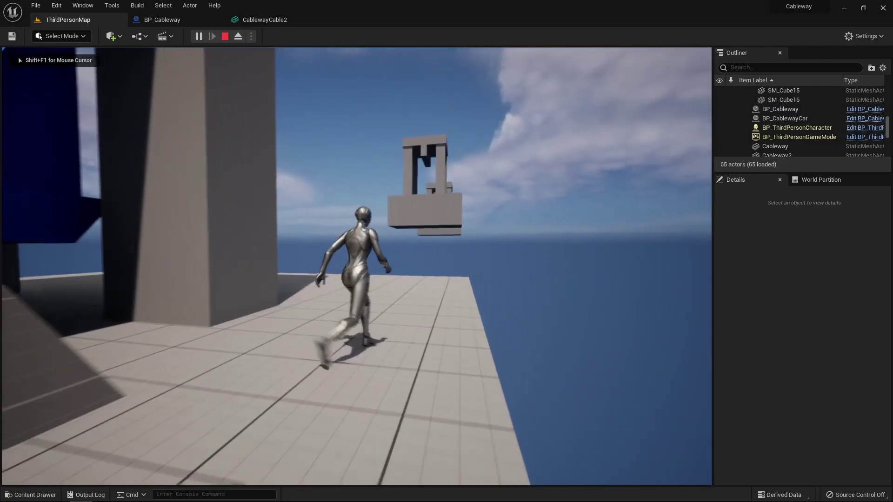
{"action": "key", "text": "a"}
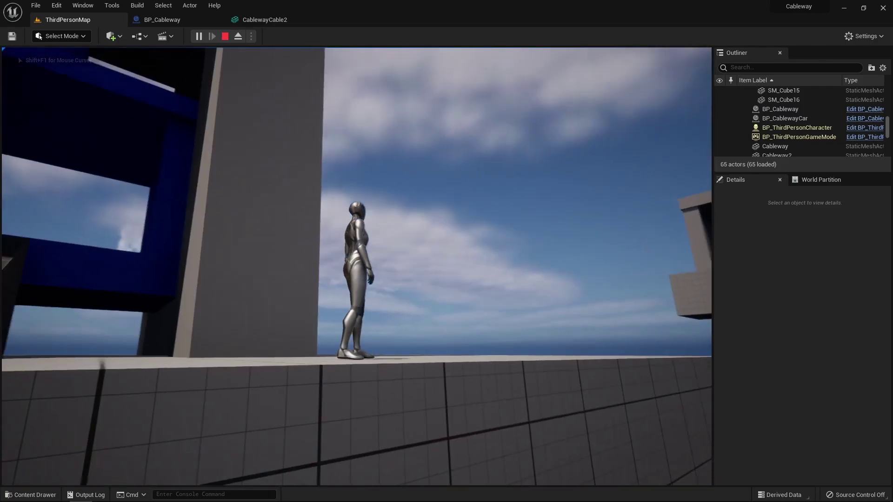
{"action": "key", "text": "w"}
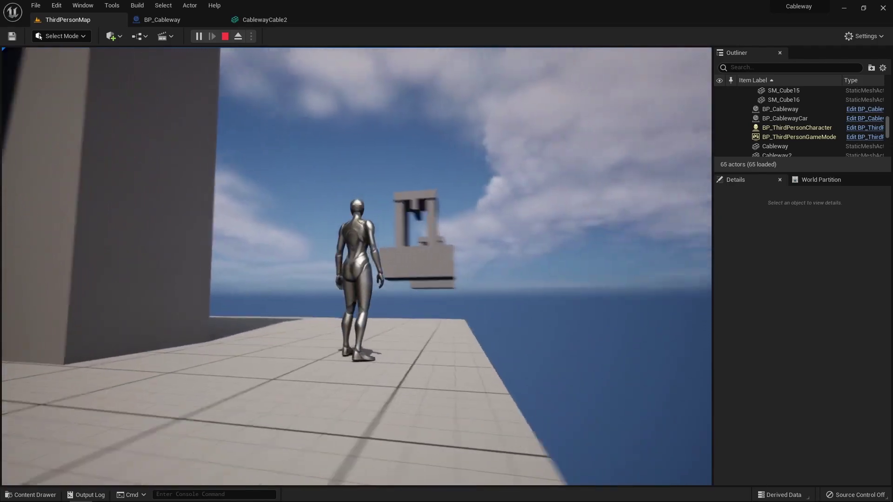
{"action": "key", "text": "s"}
{"action": "key", "text": "Escape"}
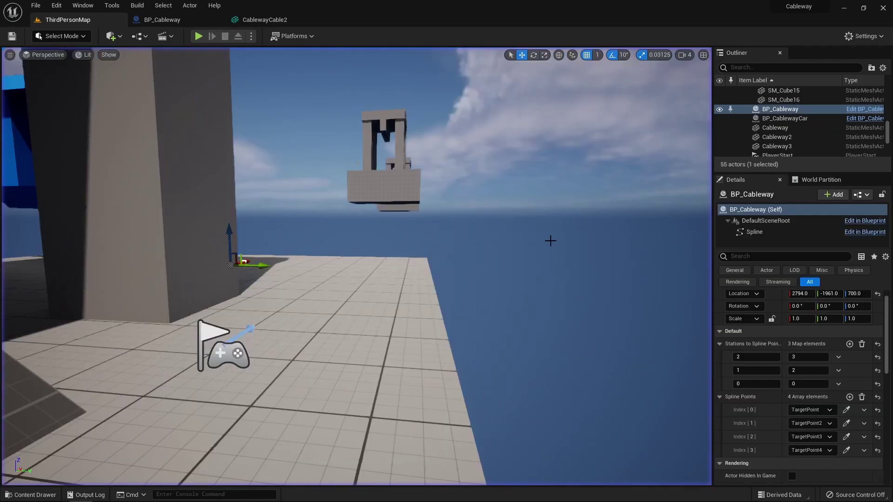
In BP_Cableway's Build Cable function, check BaseLength's default, then open the spline mesh node's CablewayCable2 mesh to read its approximate size
{"action": "left_click", "coordinate": [161, 19]}
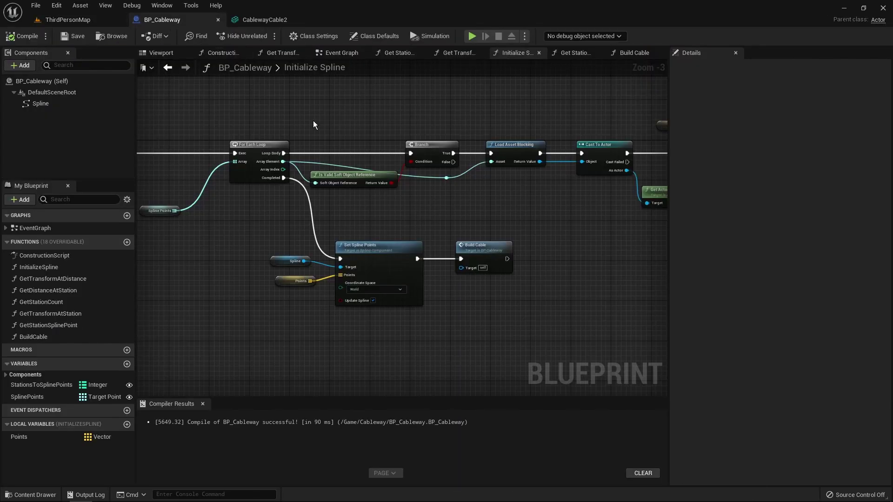
{"action": "double_click", "coordinate": [475, 253]}
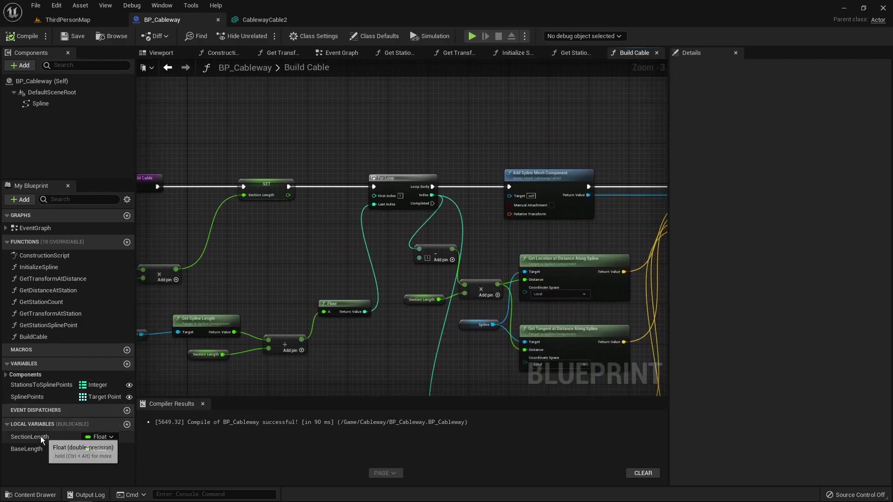
{"action": "left_click", "coordinate": [28, 449]}
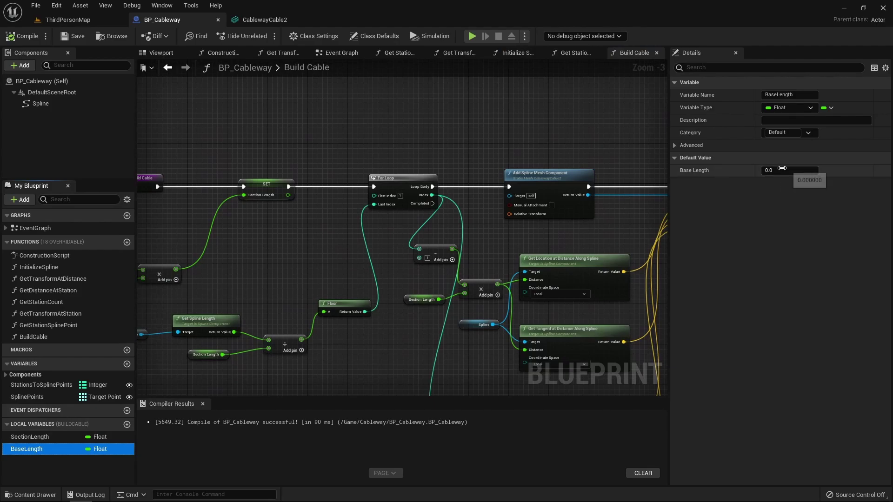
{"action": "right_click_drag", "start_coordinate": [456, 132], "coordinate": [504, 157]}
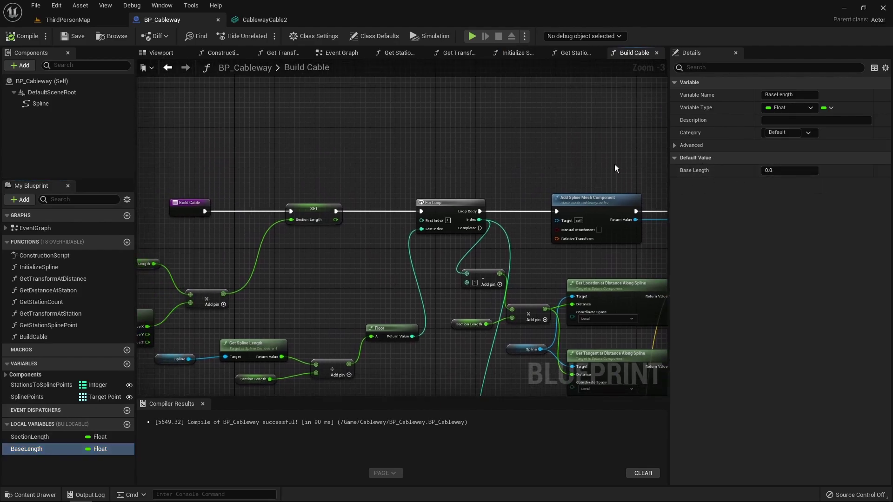
{"action": "right_click_drag", "start_coordinate": [619, 169], "coordinate": [527, 174]}
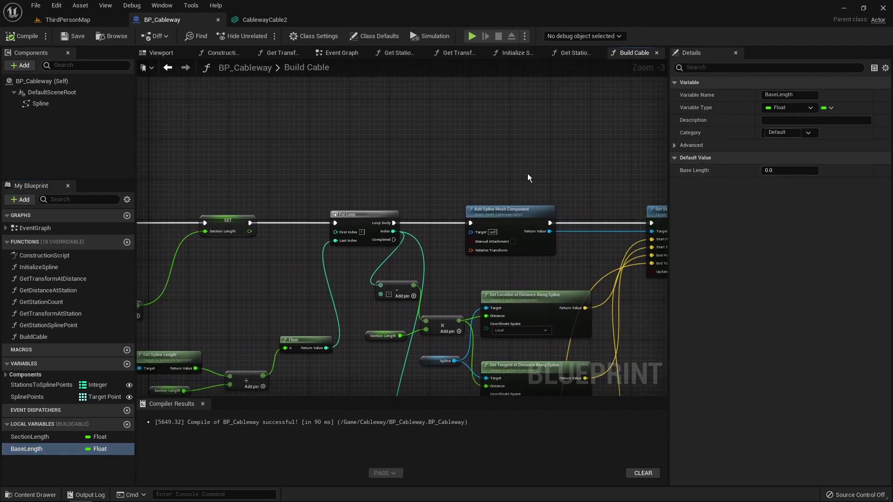
{"action": "left_click", "coordinate": [499, 215]}
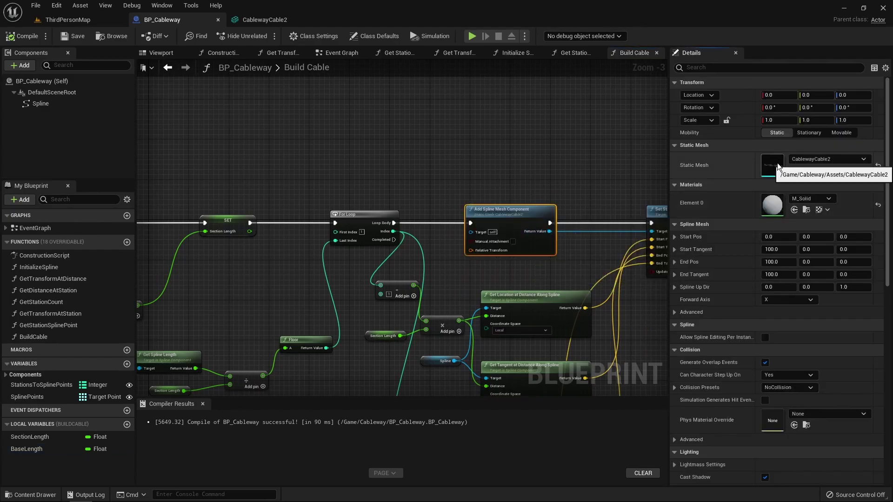
{"action": "double_click", "coordinate": [778, 163]}
{"action": "left_click_drag", "start_coordinate": [437, 225], "coordinate": [437, 223]}
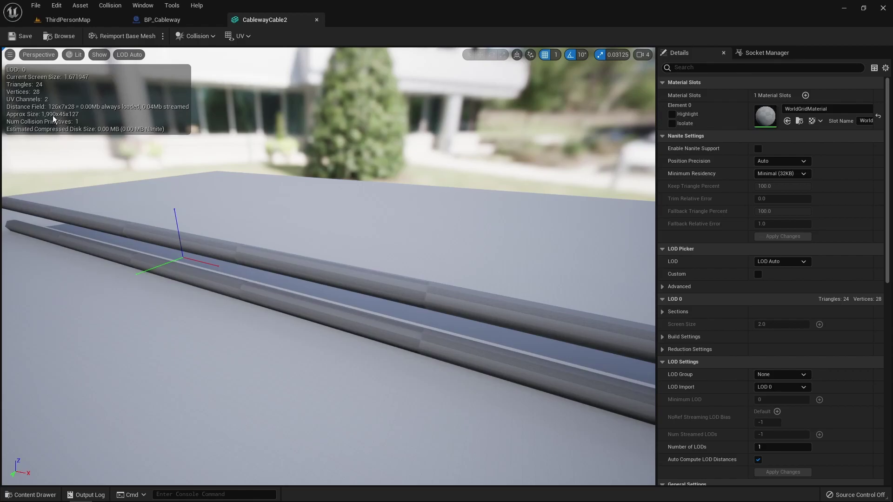
Set the default value of BP_Cableway's BaseLength local variable to 1990
{"action": "left_click", "coordinate": [163, 20]}
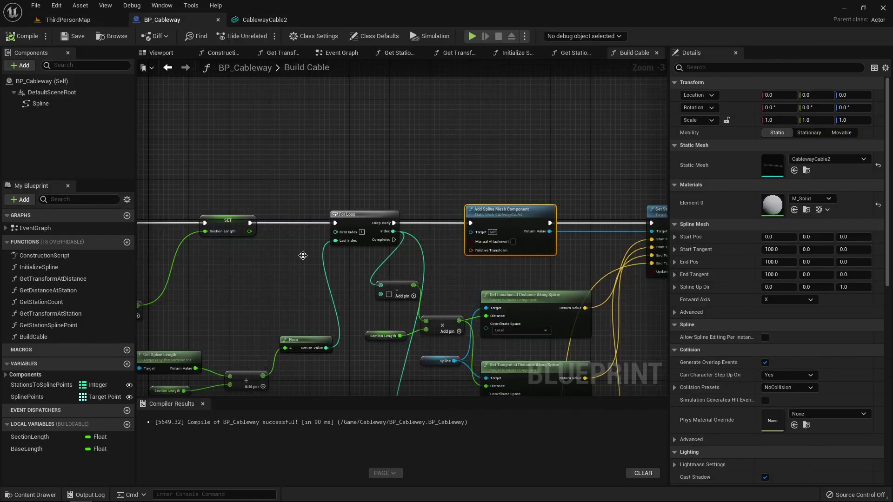
{"action": "left_click", "coordinate": [28, 449]}
{"action": "left_click", "coordinate": [774, 172]}
{"action": "type", "text": "1"}
{"action": "type", "text": "0"}
{"action": "key", "text": "Return"}
Play ThirdPersonMap and look at the cable from the character's platform
{"action": "left_click", "coordinate": [83, 20]}
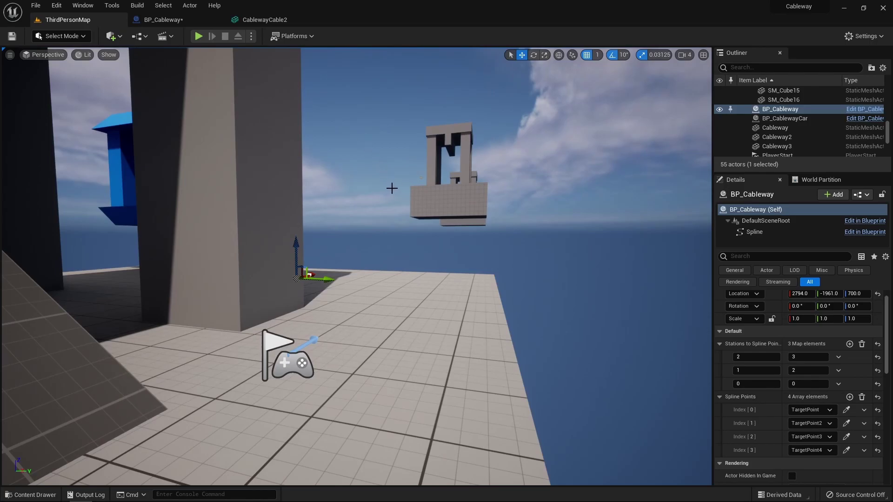
{"action": "key", "text": "alt+p"}
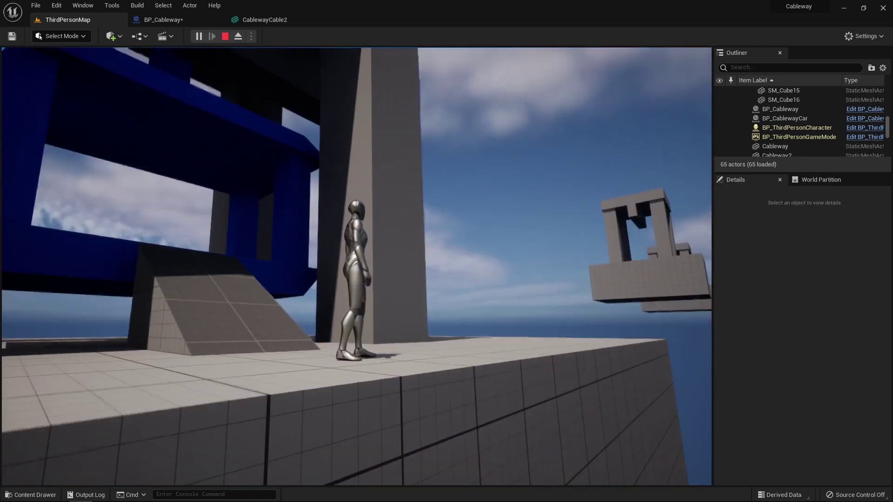
{"action": "key", "text": "w"}
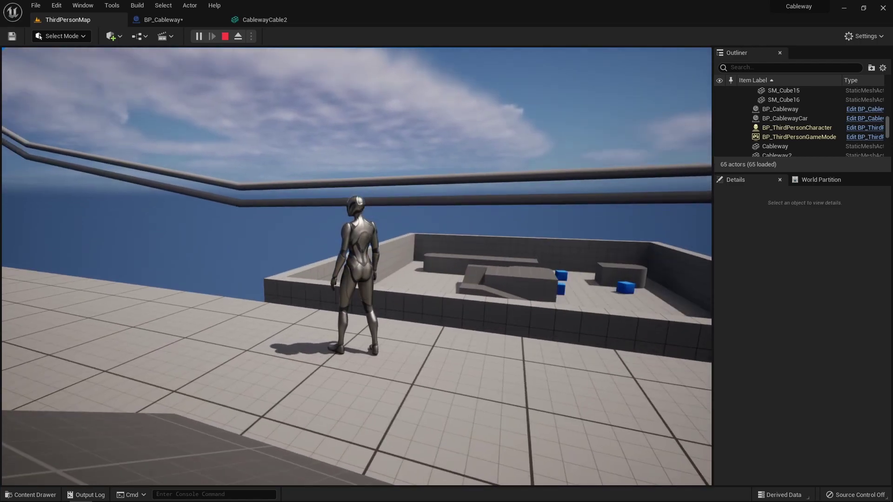
Eject from the character, inspect the cable's position relative to the stations from above, and stop the session
{"action": "key", "text": "F8"}
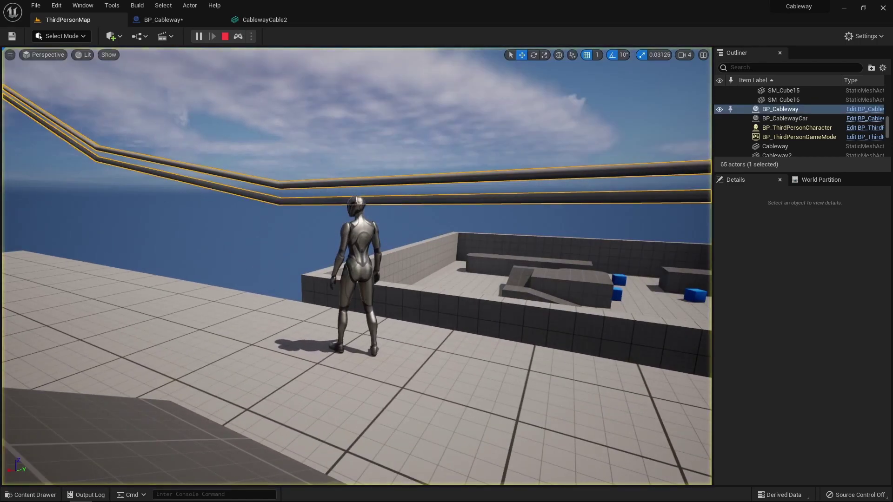
{"action": "right_click_drag", "start_coordinate": [357, 267], "coordinate": [242, 266]}
{"action": "key", "text": "d"}
{"action": "key", "text": "d"}
{"action": "right_click_drag", "start_coordinate": [652, 275], "coordinate": [506, 260]}
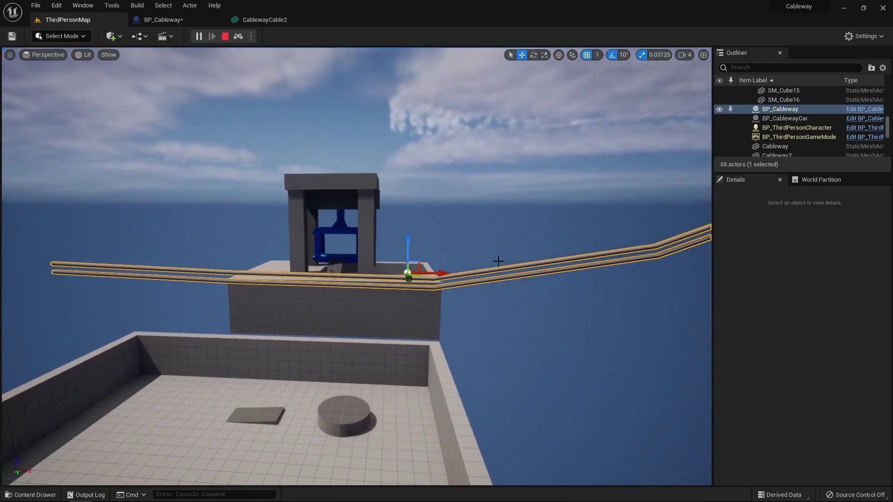
{"action": "key", "text": "d"}
{"action": "right_click_drag", "start_coordinate": [422, 280], "coordinate": [372, 305]}
{"action": "key", "text": "e"}
{"action": "key", "text": "d"}
{"action": "key", "text": "e"}
{"action": "key", "text": "e"}
{"action": "key", "text": "Escape"}
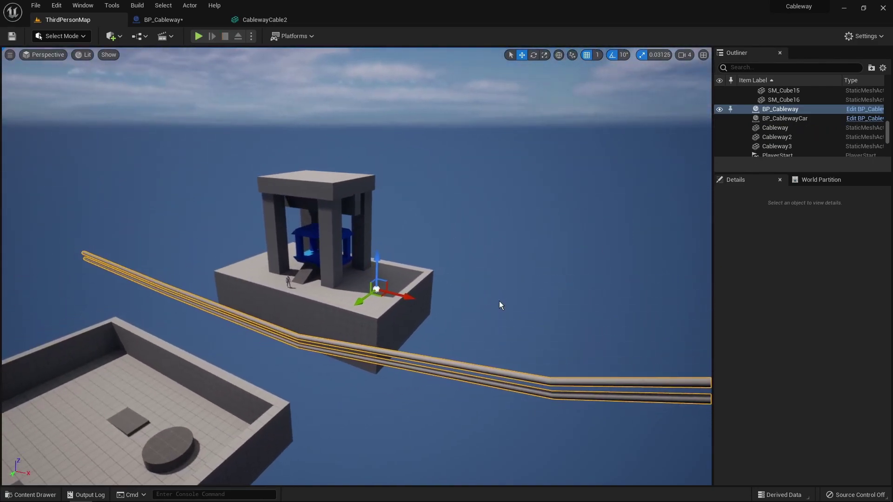
{"action": "right_click_drag", "start_coordinate": [501, 305], "coordinate": [466, 305]}
Read the full Play In Editor warnings in the Message Log, then close the log
{"action": "left_click_drag", "start_coordinate": [892, 128], "coordinate": [391, 4]}
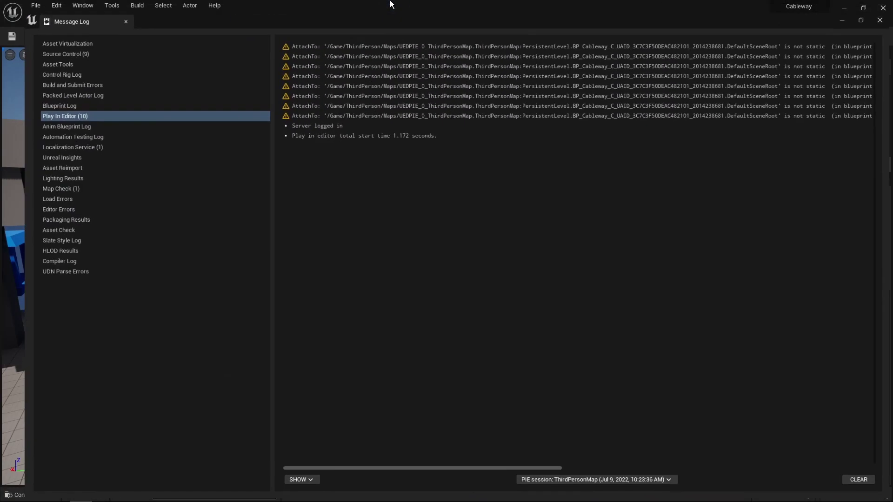
{"action": "left_click_drag", "start_coordinate": [501, 470], "coordinate": [827, 449]}
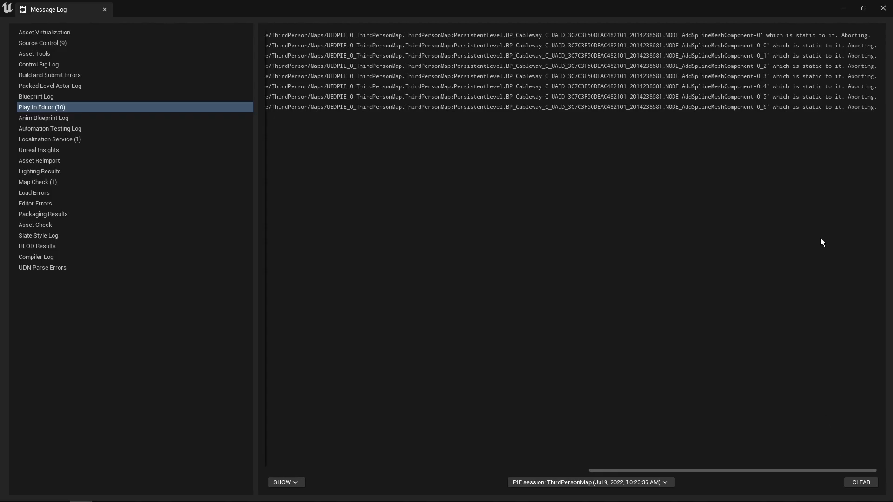
{"action": "left_click", "coordinate": [883, 10]}
Set the mobility of the Add Spline Mesh Component node in BP_Cableway's Build Cable function to Movable
{"action": "right_click_drag", "start_coordinate": [491, 219], "coordinate": [414, 173]}
{"action": "left_click", "coordinate": [163, 20]}
{"action": "right_click_drag", "start_coordinate": [452, 144], "coordinate": [368, 144]}
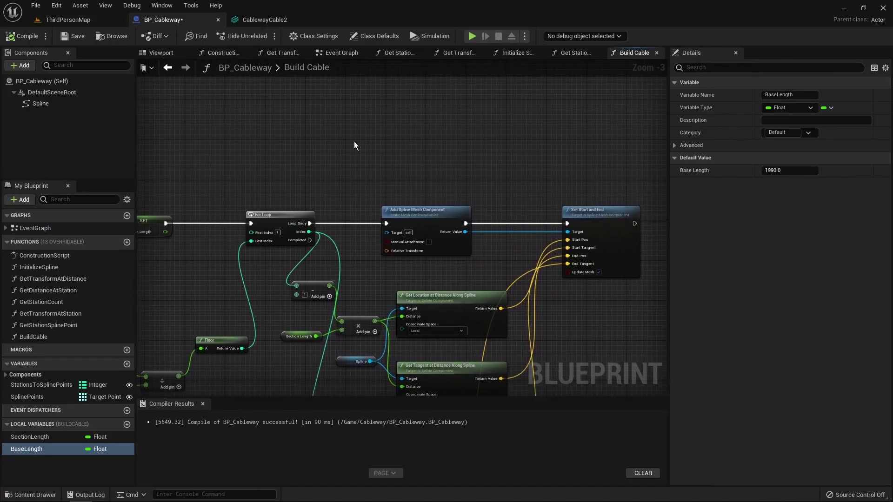
{"action": "right_click_drag", "start_coordinate": [442, 150], "coordinate": [406, 140]}
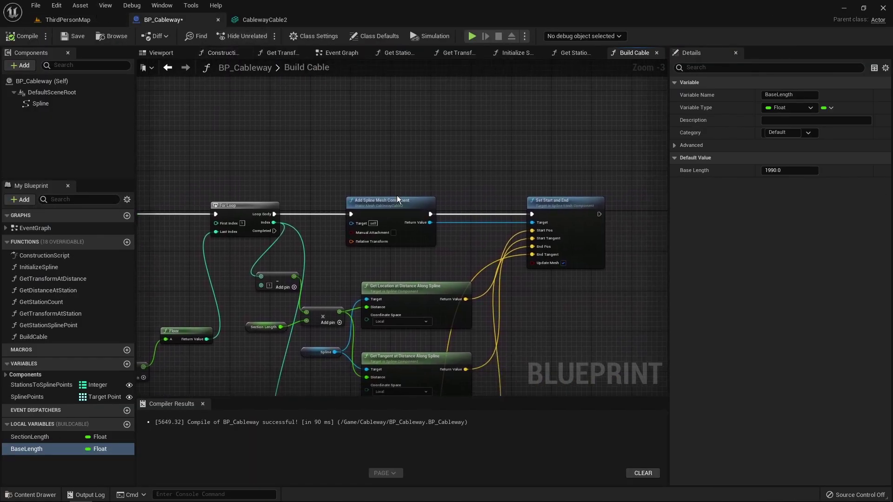
{"action": "left_click", "coordinate": [376, 211]}
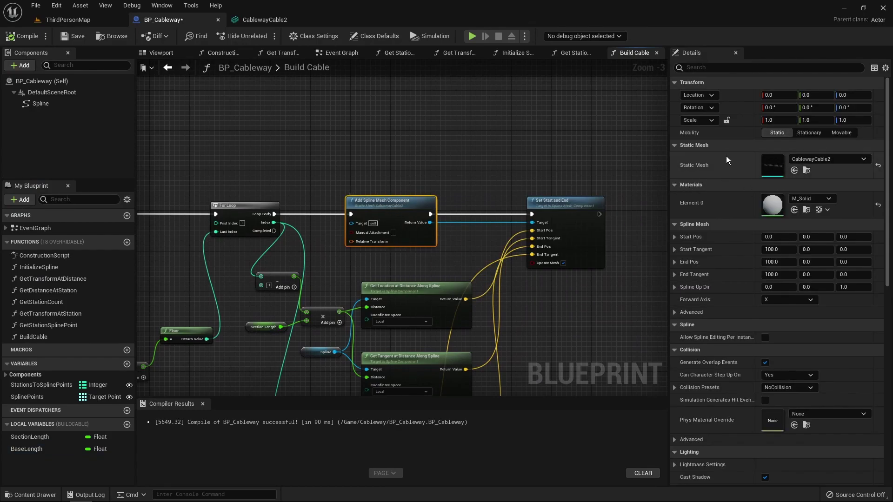
{"action": "left_click", "coordinate": [841, 133]}
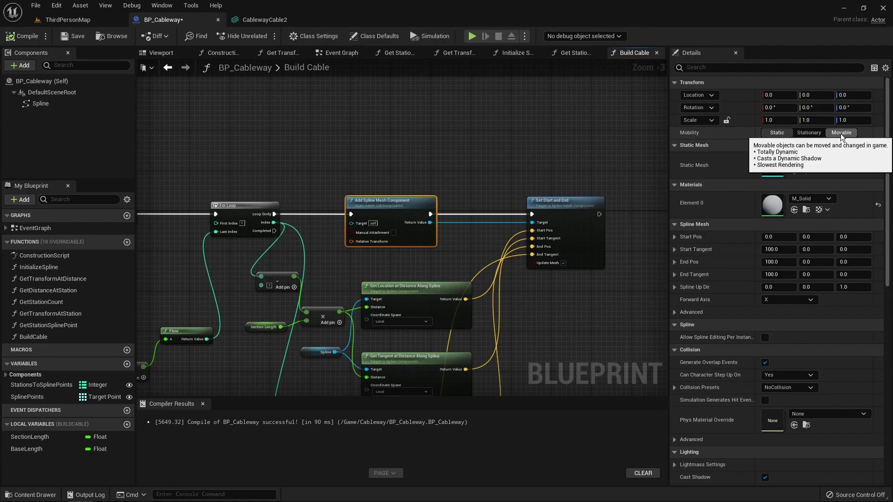
Check the mobility of BP_Cableway's DefaultSceneRoot and compile the blueprint
{"action": "left_click", "coordinate": [337, 137]}
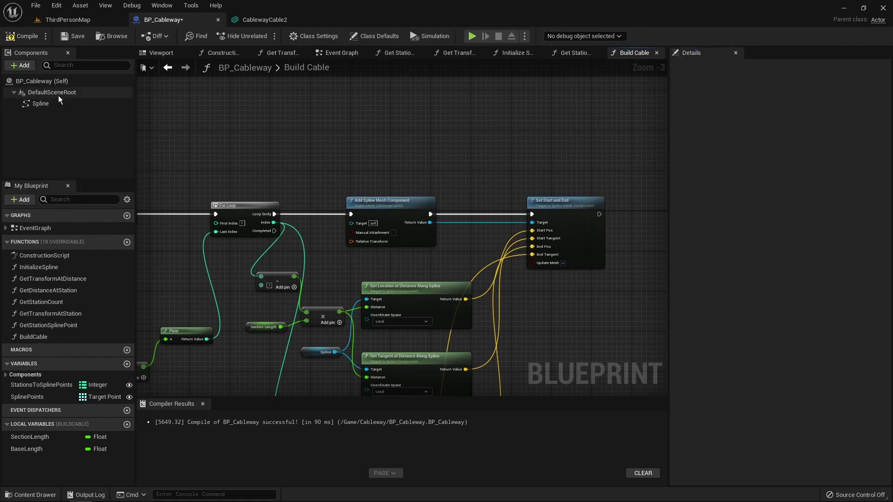
{"action": "left_click", "coordinate": [44, 95]}
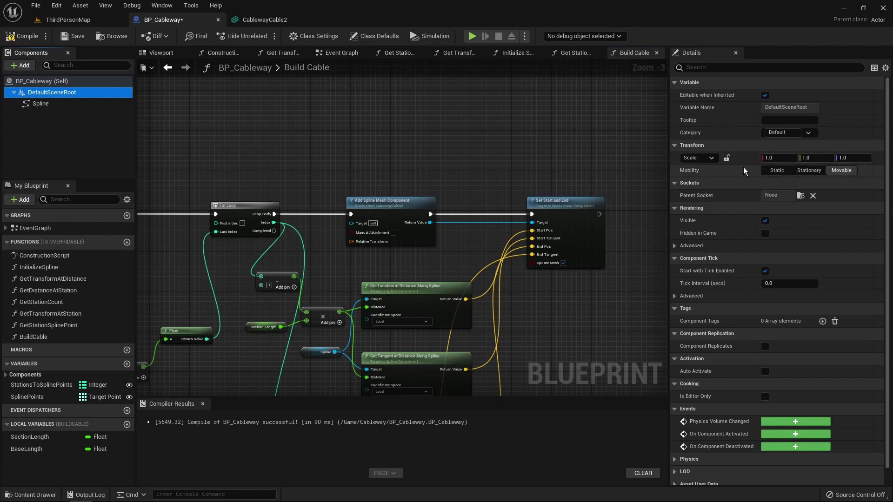
{"action": "left_click", "coordinate": [17, 40]}
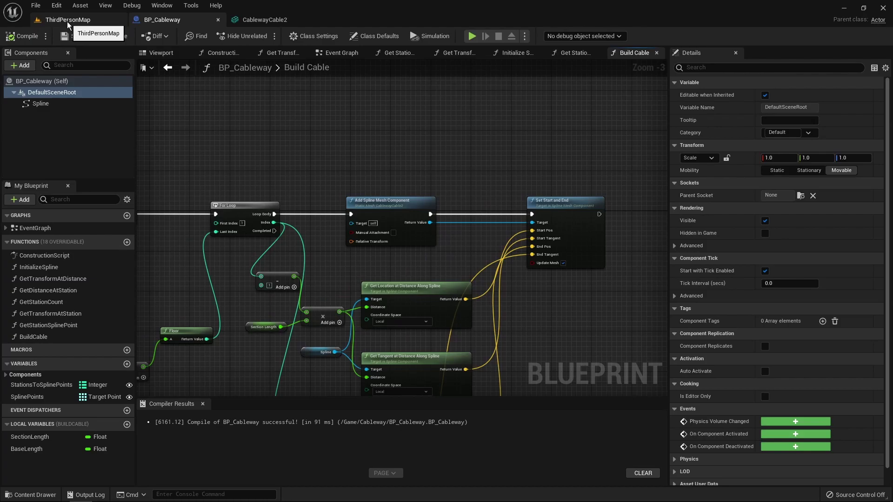
Play ThirdPersonMap to check how the cable runs between the stations, then stop the session
{"action": "left_click", "coordinate": [68, 19]}
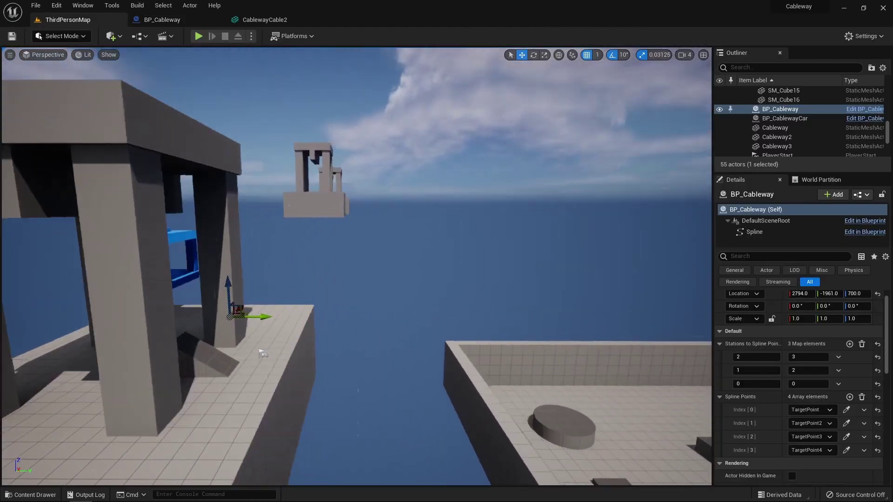
{"action": "right_click_drag", "start_coordinate": [434, 158], "coordinate": [329, 147]}
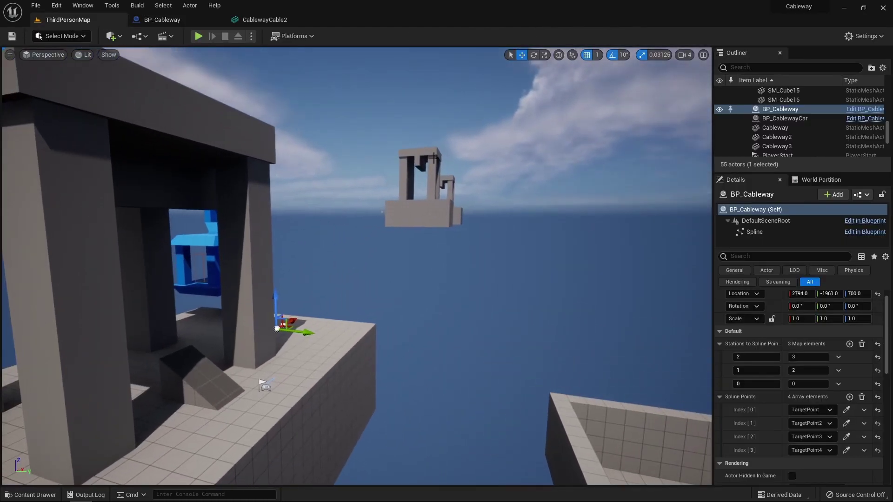
{"action": "key", "text": "alt+p"}
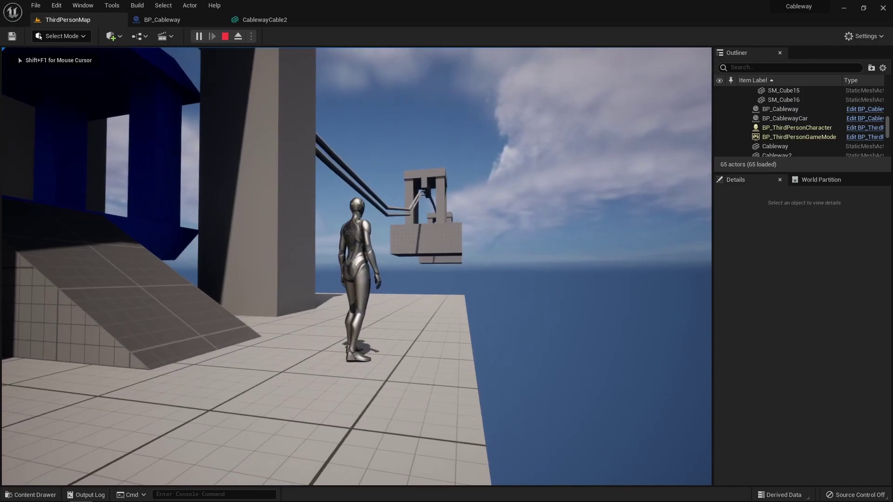
{"action": "key", "text": "Escape"}
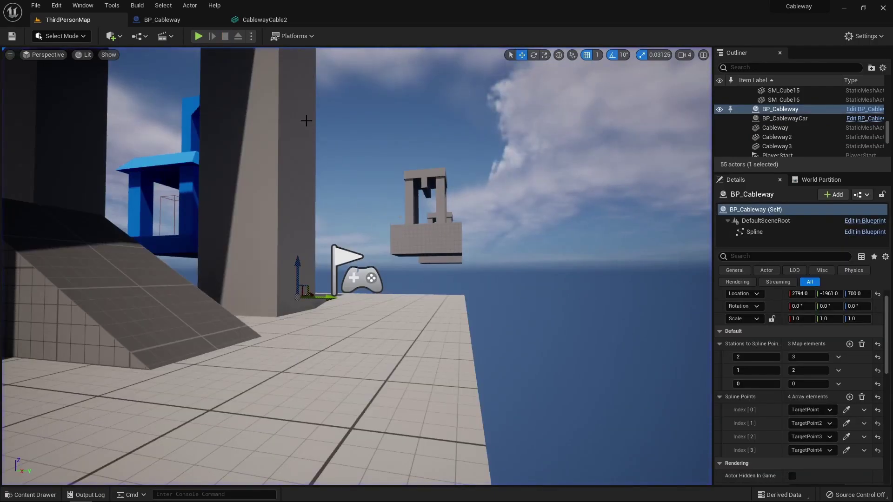
Set the default value of BP_Cableway's BaseLength local variable to 100
{"action": "left_click", "coordinate": [189, 23]}
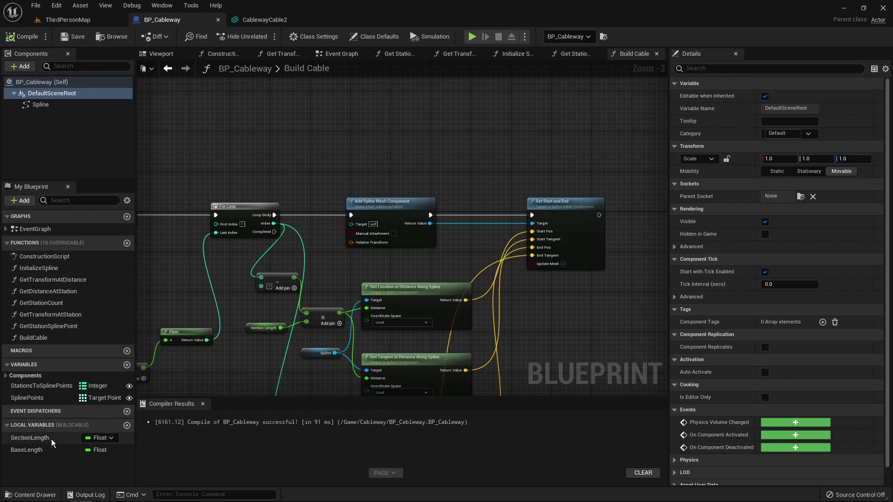
{"action": "left_click", "coordinate": [47, 450]}
{"action": "left_click", "coordinate": [773, 172]}
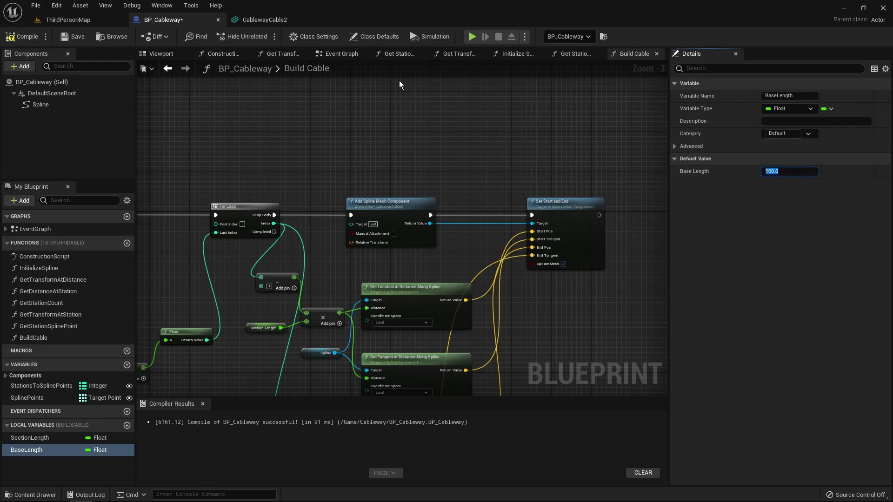
Play ThirdPersonMap, detach the camera from the character to inspect the cable between the stations, and stop the session
{"action": "left_click", "coordinate": [99, 20]}
{"action": "mouse_move", "coordinate": [426, 189]}
{"action": "right_mouse_down"}
{"action": "mouse_move", "coordinate": [461, 237]}
{"action": "mouse_move", "coordinate": [427, 189]}
{"action": "right_mouse_up"}
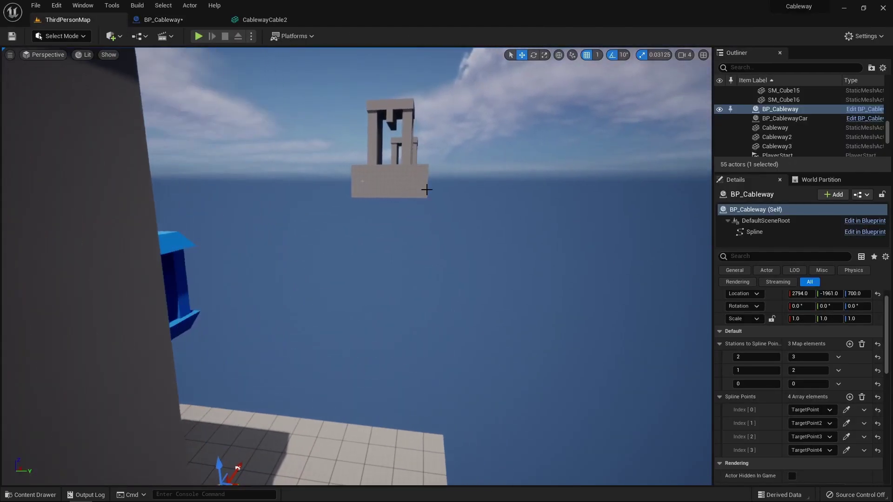
{"action": "key", "text": "alt+p"}
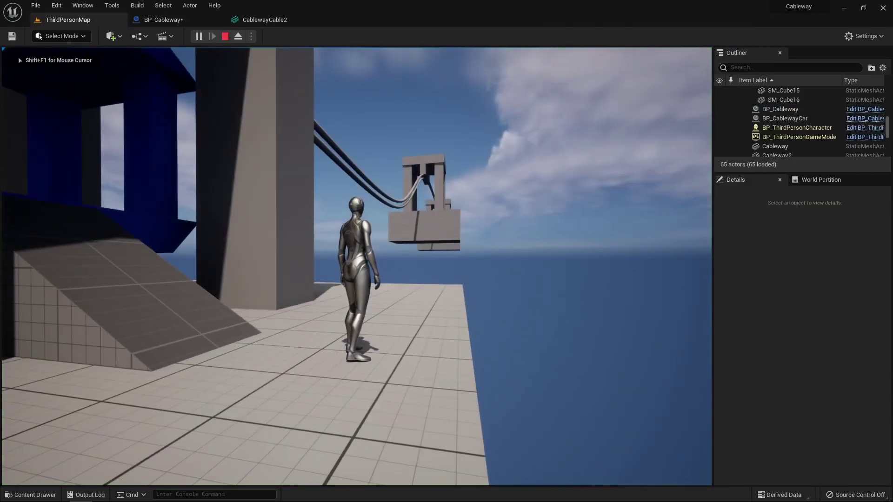
{"action": "key", "text": "F8"}
{"action": "right_click_drag", "start_coordinate": [356, 266], "coordinate": [410, 251]}
{"action": "left_click", "coordinate": [356, 266]}
{"action": "key", "text": "s"}
{"action": "key", "text": "w"}
{"action": "key", "text": "d"}
{"action": "key", "text": "e"}
{"action": "key", "text": "s"}
{"action": "key", "text": "q"}
{"action": "key", "text": "w"}
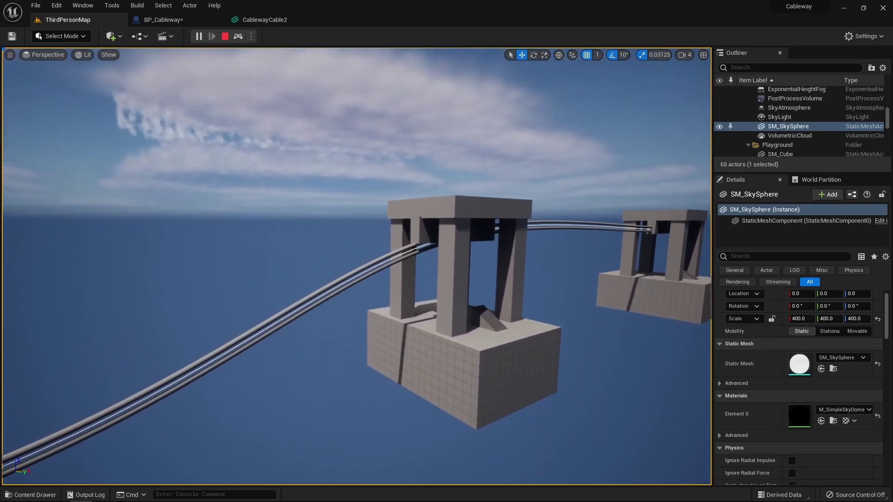
{"action": "key", "text": "Escape"}
Duplicate TargetPoint3 and place the copy at about X 10440, at the middle station's side facing the first station
{"action": "mouse_move", "coordinate": [356, 267]}
{"action": "right_mouse_down"}
{"action": "mouse_move", "coordinate": [326, 260]}
{"action": "mouse_move", "coordinate": [270, 274]}
{"action": "mouse_move", "coordinate": [242, 266]}
{"action": "mouse_move", "coordinate": [326, 242]}
{"action": "mouse_move", "coordinate": [353, 266]}
{"action": "right_mouse_up"}
{"action": "key", "text": "w"}
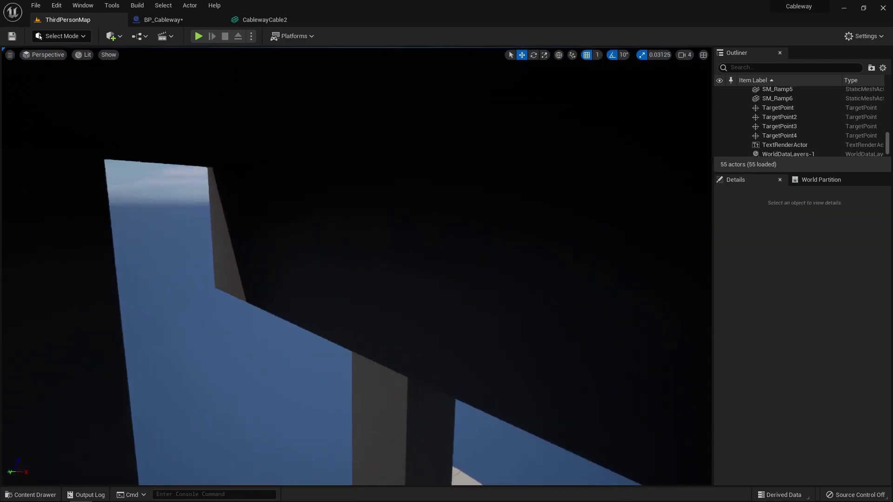
{"action": "right_click_drag", "start_coordinate": [356, 266], "coordinate": [386, 279]}
{"action": "right_click_drag", "start_coordinate": [333, 289], "coordinate": [404, 284]}
{"action": "left_click", "coordinate": [333, 289]}
{"action": "key", "text": "s"}
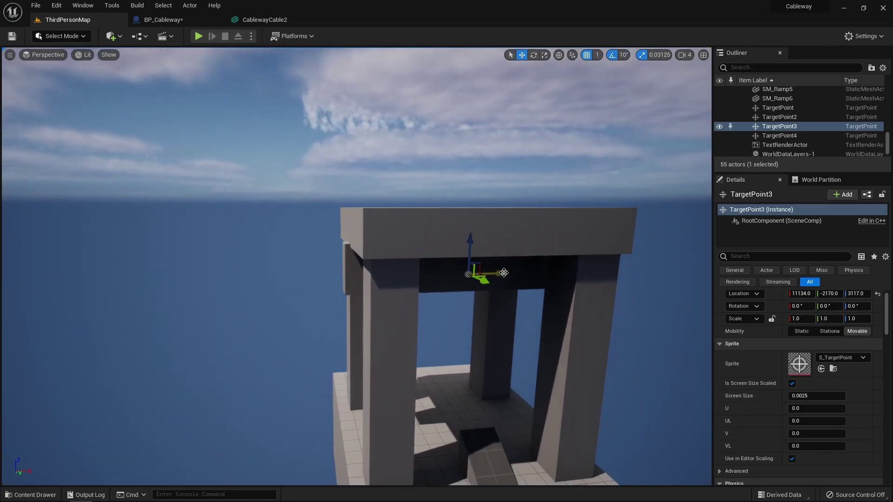
{"action": "left_click_drag", "start_coordinate": [505, 273], "coordinate": [461, 279], "text": "alt"}
{"action": "right_click_drag", "start_coordinate": [432, 306], "coordinate": [330, 299]}
{"action": "key", "text": "s"}
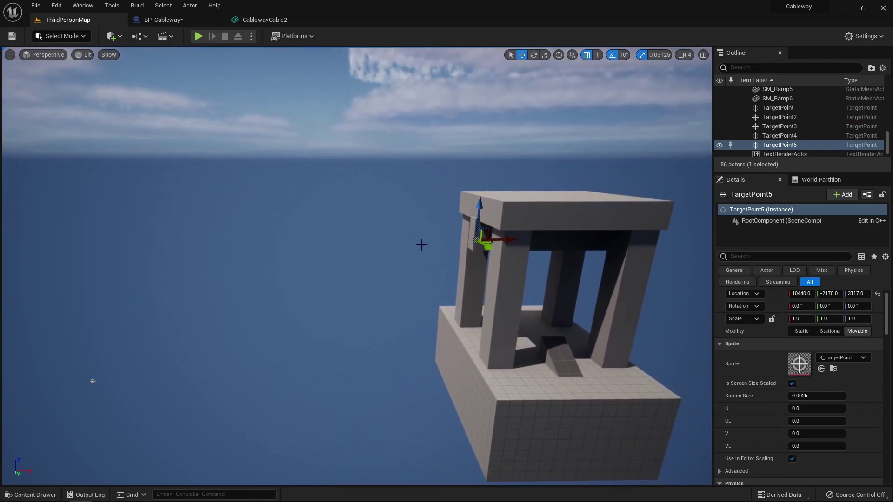
Add a fifth element to the Spline Points array of the BP_Cableway actor in the level
{"action": "right_click_drag", "start_coordinate": [487, 248], "coordinate": [460, 233]}
{"action": "key", "text": "w"}
{"action": "key", "text": "a"}
{"action": "left_click", "coordinate": [308, 337]}
{"action": "key", "text": "a"}
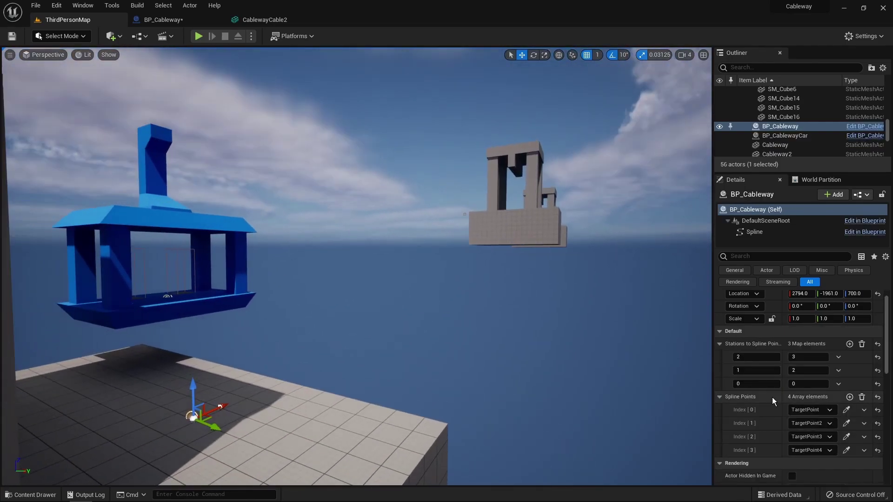
{"action": "left_click", "coordinate": [850, 397]}
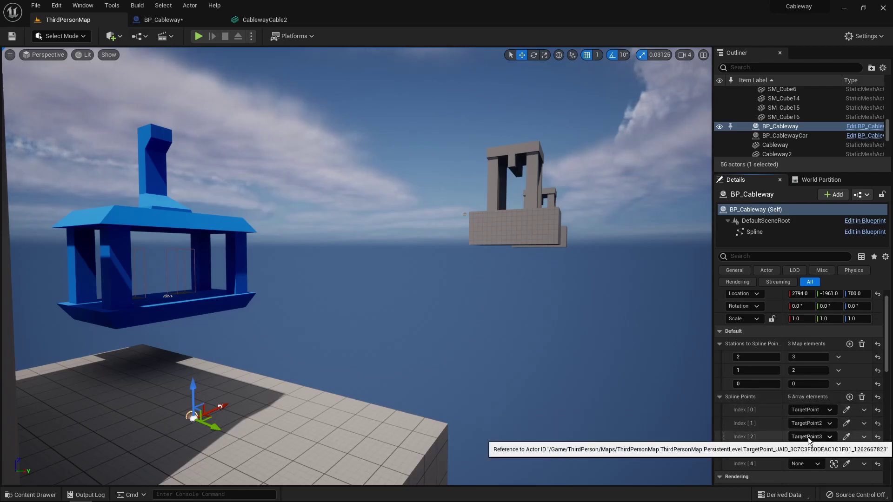
Examine the order of the target points along the route between the first and middle stations
{"action": "key", "text": "s"}
{"action": "right_click_drag", "start_coordinate": [610, 256], "coordinate": [317, 207]}
{"action": "key", "text": "d"}
{"action": "key", "text": "d"}
{"action": "key", "text": "e"}
{"action": "key", "text": "w"}
{"action": "right_click_drag", "start_coordinate": [606, 254], "coordinate": [587, 295]}
{"action": "right_click_drag", "start_coordinate": [541, 242], "coordinate": [261, 274]}
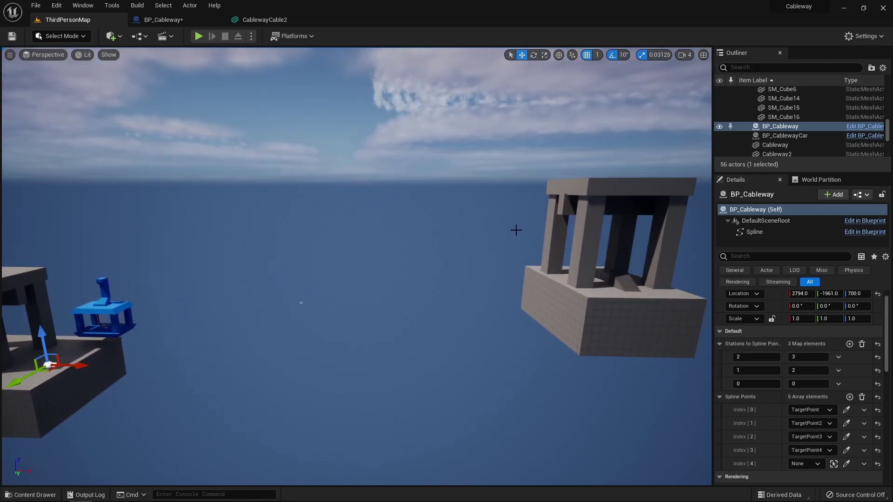
{"action": "right_click_drag", "start_coordinate": [527, 241], "coordinate": [506, 239]}
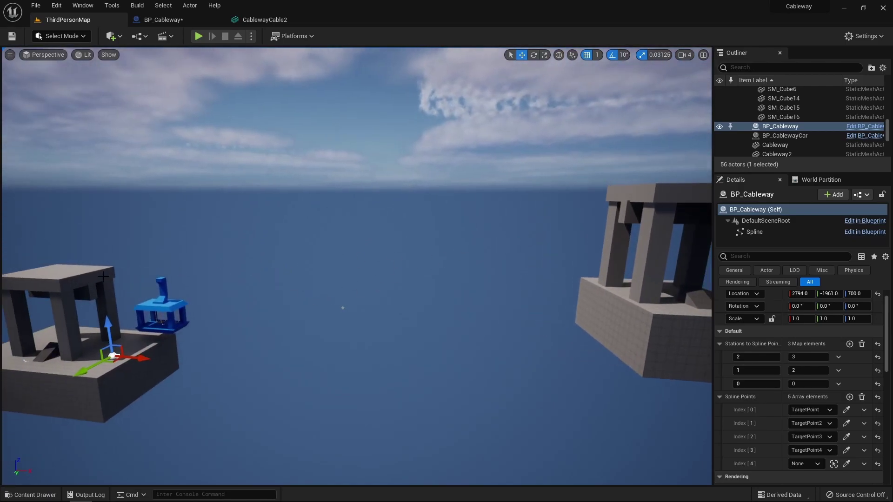
Assign TargetPoint5, TargetPoint3 and TargetPoint4 to Spline Points indices 2, 3 and 4, and map station 1 to spline point 3
{"action": "scroll", "coordinate": [787, 370], "scroll_direction": "down", "scroll_amount": 2}
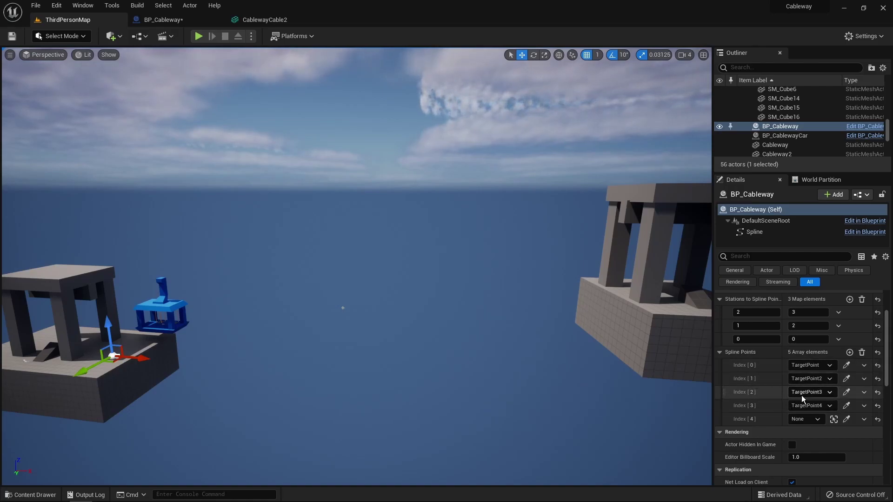
{"action": "left_click", "coordinate": [815, 393]}
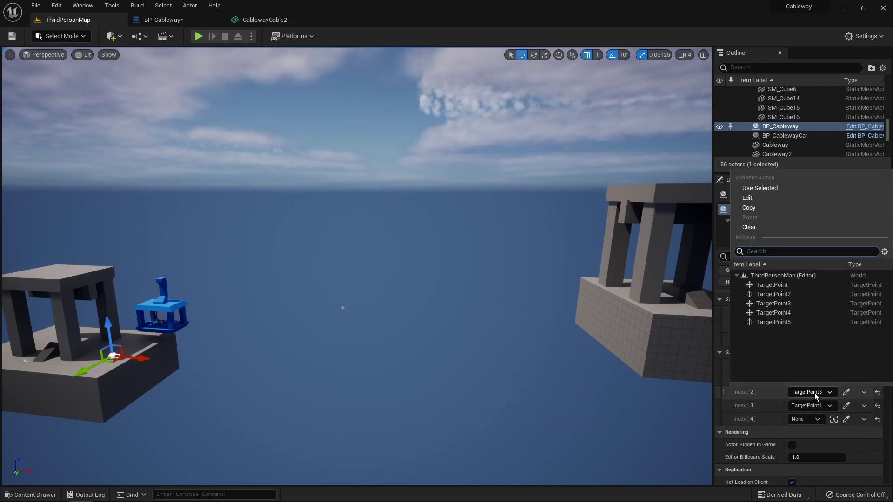
{"action": "left_click", "coordinate": [789, 322]}
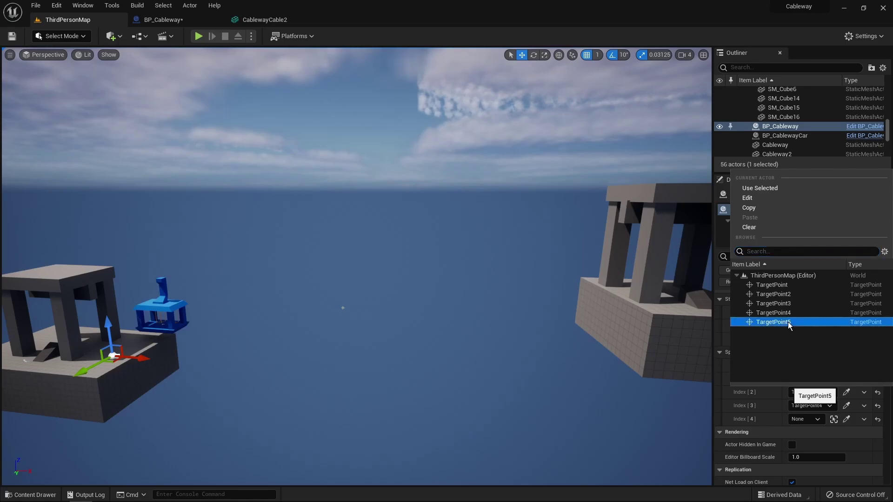
{"action": "left_click", "coordinate": [821, 395]}
{"action": "left_click", "coordinate": [778, 319]}
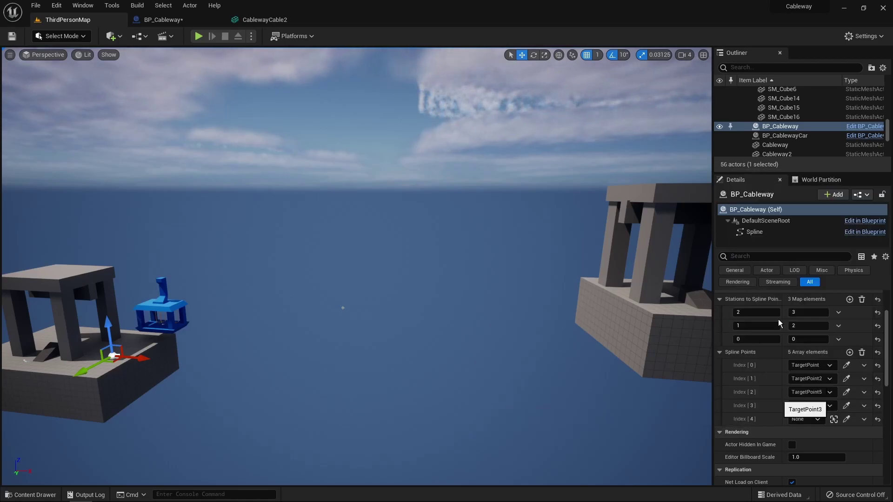
{"action": "left_click", "coordinate": [808, 420]}
{"action": "left_click", "coordinate": [788, 340]}
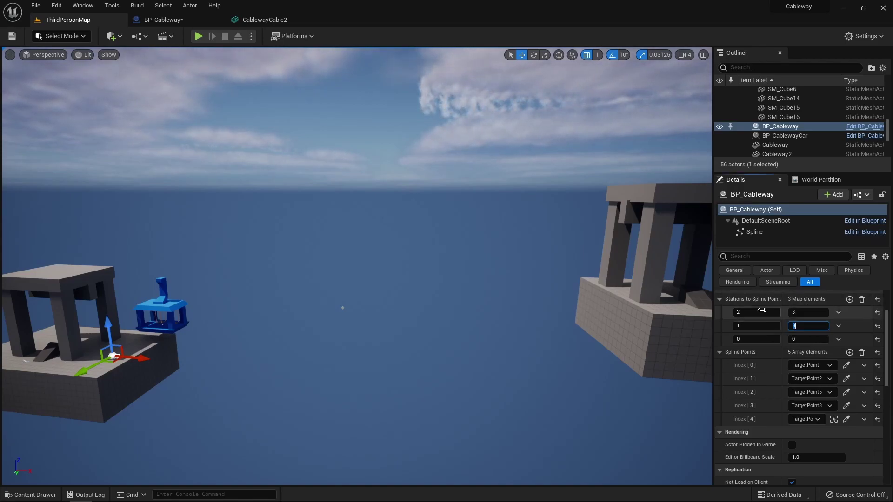
Play the level, inspect the cable at the stations with the detached camera, and return control to the character
{"action": "right_click_drag", "start_coordinate": [356, 266], "coordinate": [449, 266]}
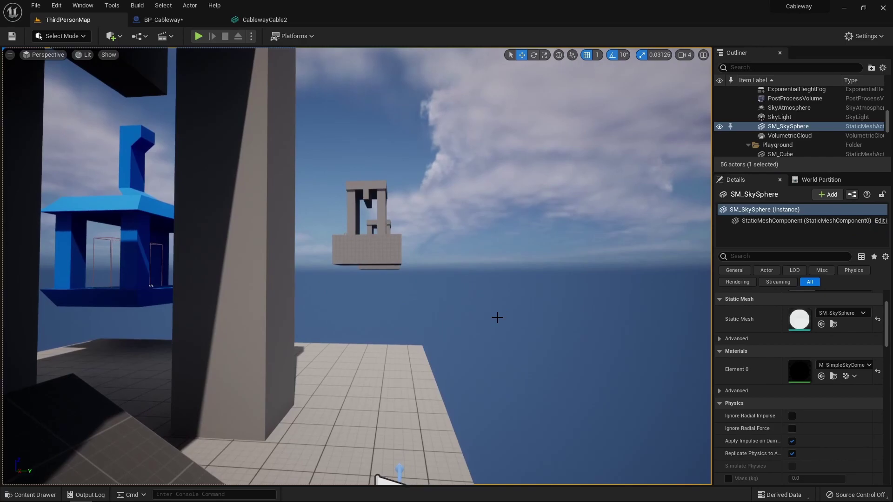
{"action": "key", "text": "alt+p"}
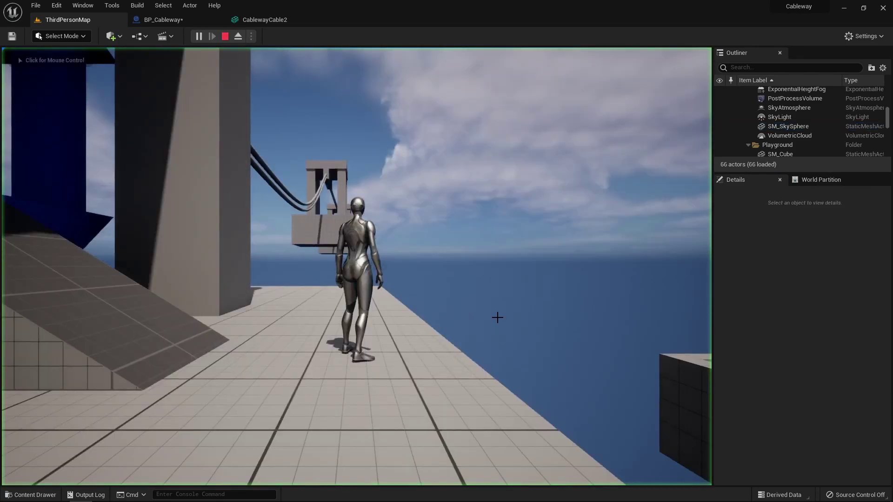
{"action": "key", "text": "F8"}
{"action": "mouse_move", "coordinate": [496, 317]}
{"action": "right_mouse_down"}
{"action": "mouse_move", "coordinate": [340, 312]}
{"action": "mouse_move", "coordinate": [384, 312]}
{"action": "mouse_move", "coordinate": [238, 326]}
{"action": "mouse_move", "coordinate": [547, 303]}
{"action": "mouse_move", "coordinate": [498, 318]}
{"action": "right_mouse_up"}
{"action": "key", "text": "w"}
{"action": "key", "text": "w"}
{"action": "key", "text": "d"}
{"action": "key", "text": "s"}
{"action": "key", "text": "d"}
{"action": "key", "text": "w"}
{"action": "key", "text": "w"}
{"action": "key", "text": "a"}
{"action": "key", "text": "F8"}
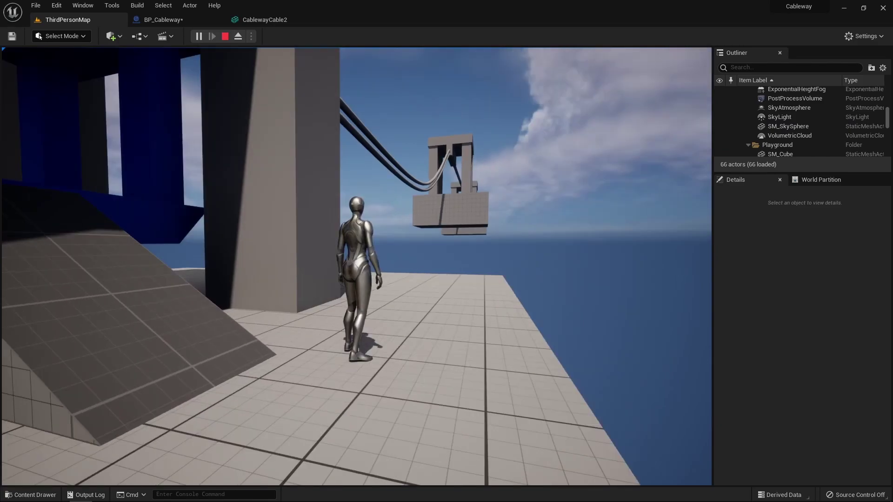
Walk the character up the ramp into the cable car and ride it to the next station
{"action": "key", "text": "s"}
{"action": "key", "text": "w"}
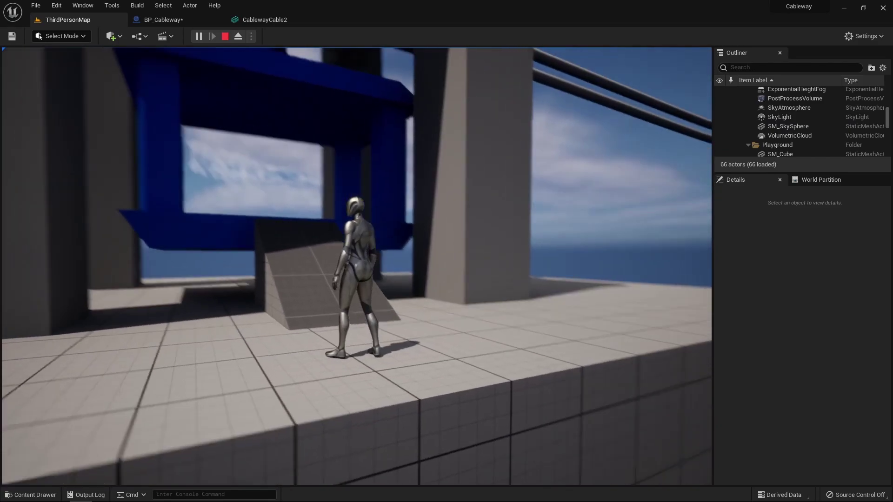
{"action": "key", "text": "w"}
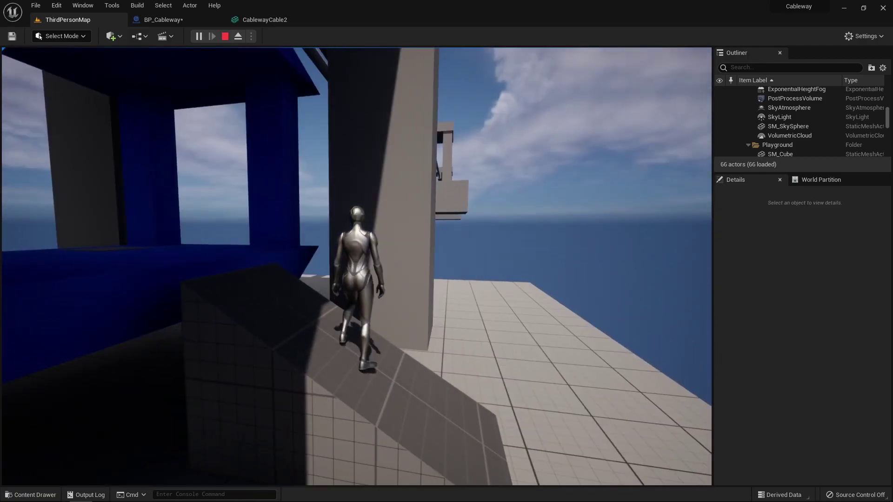
{"action": "key", "text": "d"}
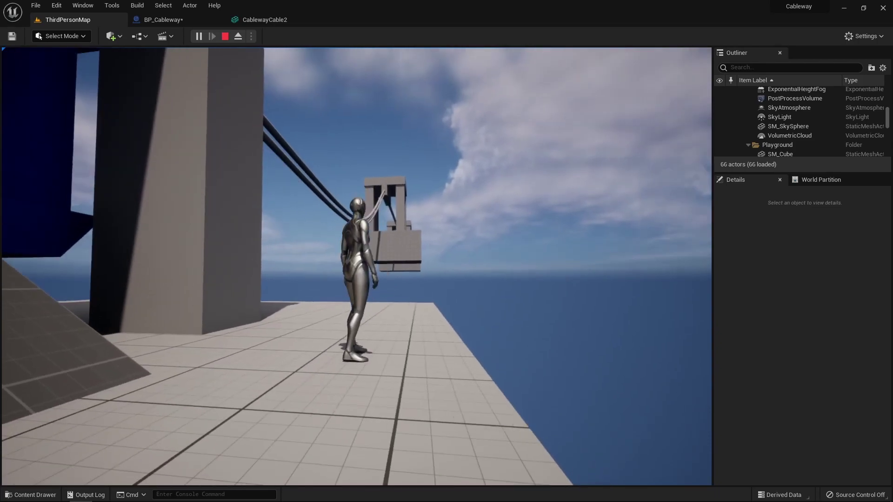
{"action": "key", "text": "w"}
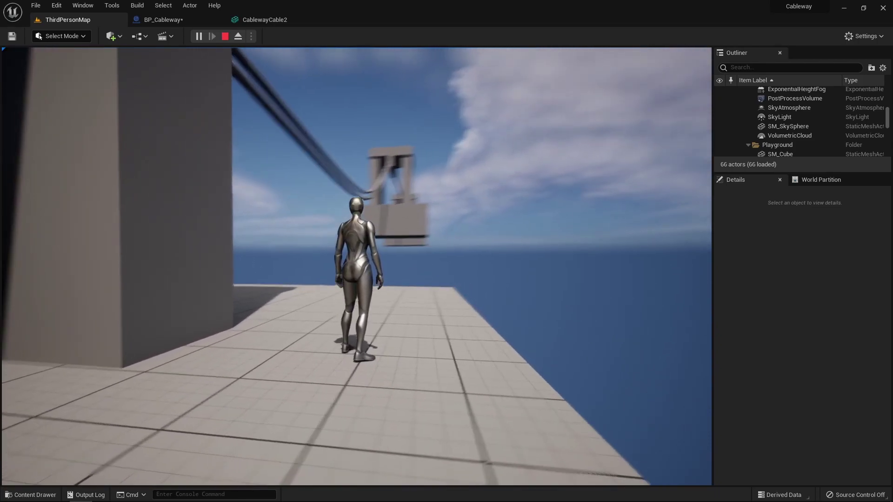
{"action": "key", "text": "w"}
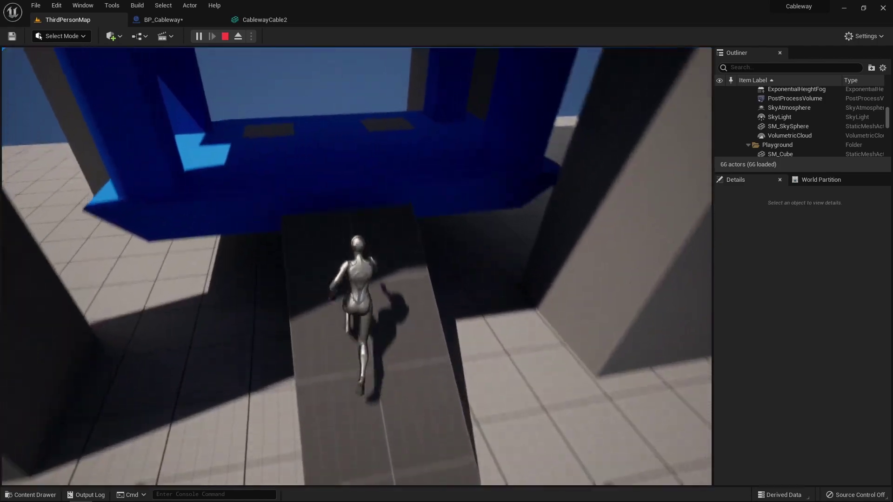
{"action": "key", "text": "w"}
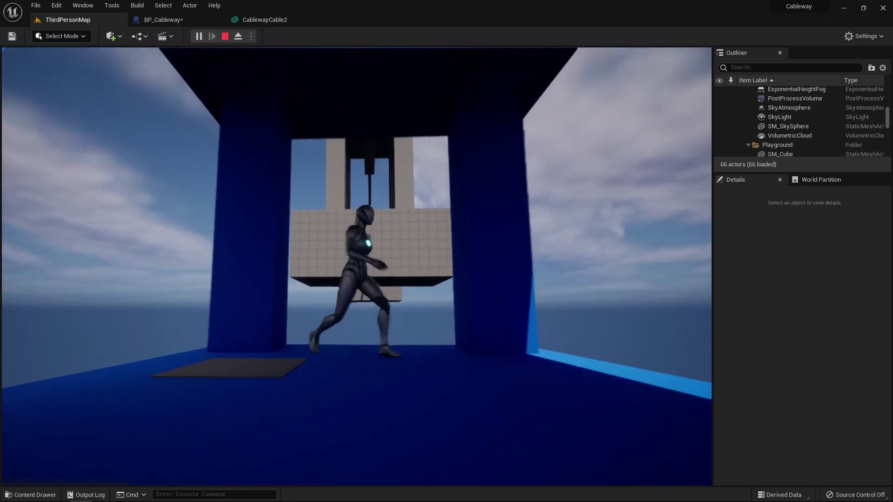
{"action": "key", "text": "d"}
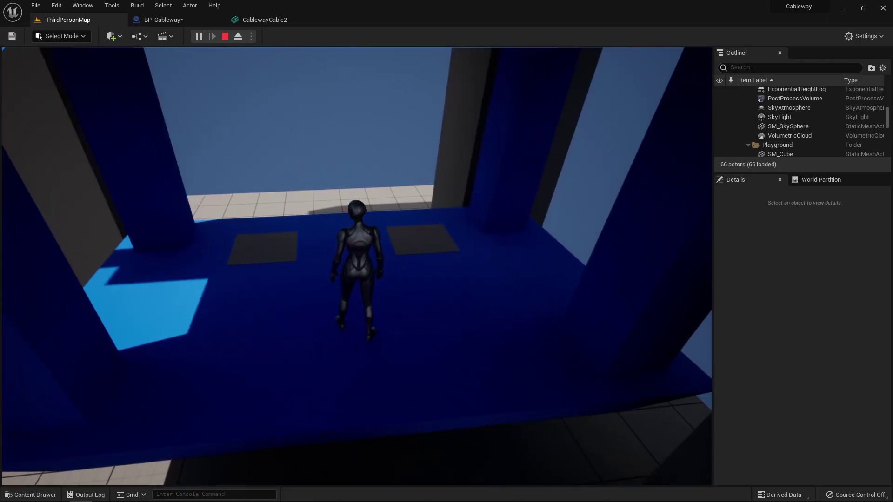
Test the cable car's two floor plates by running the character on and off them at the stations
{"action": "key", "text": "w"}
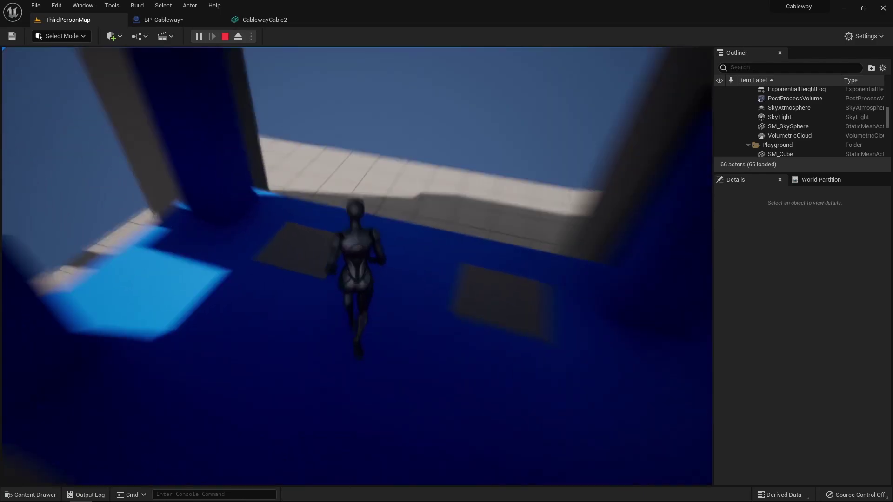
{"action": "key", "text": "a"}
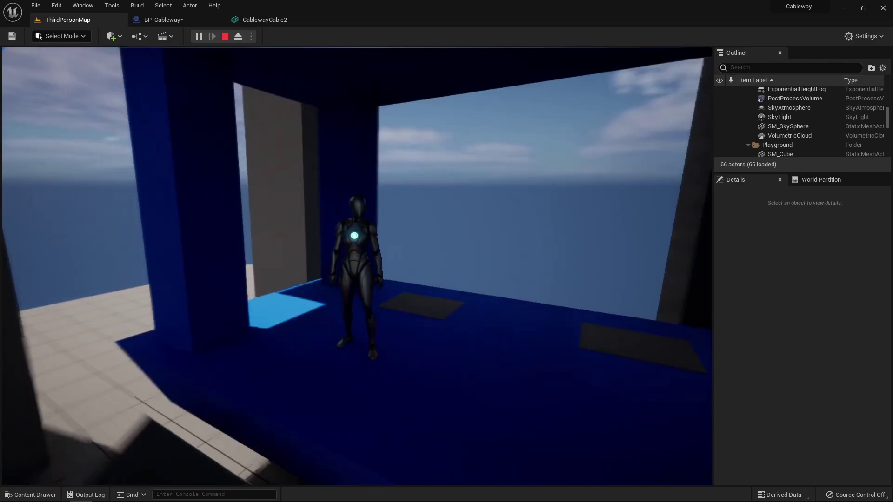
{"action": "key", "text": "w"}
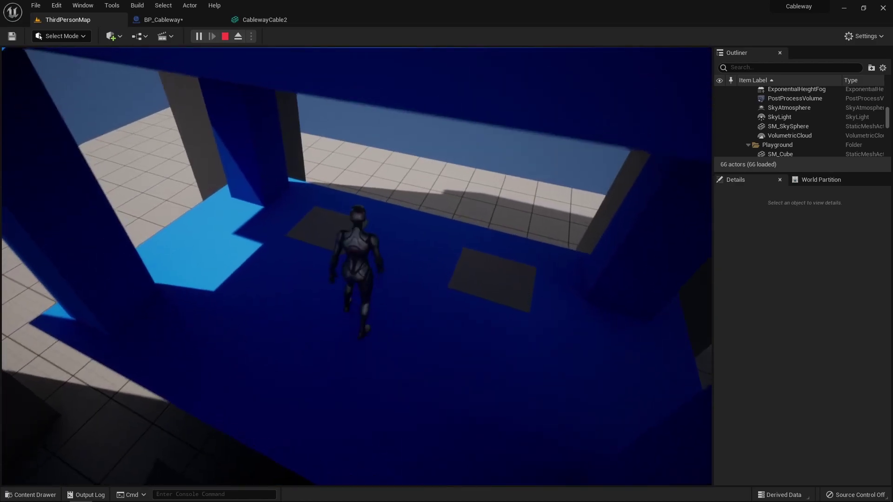
{"action": "key", "text": "s"}
{"action": "key", "text": "w"}
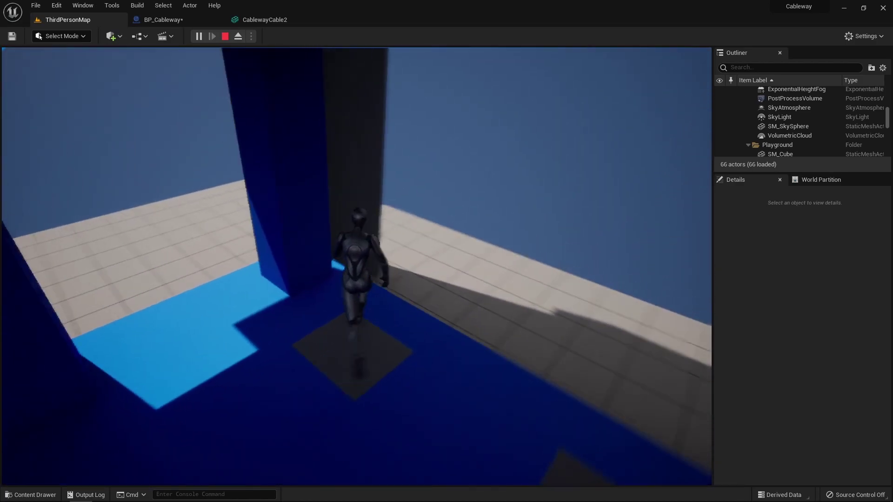
{"action": "key", "text": "s"}
{"action": "key", "text": "w"}
{"action": "key", "text": "s"}
{"action": "key", "text": "w"}
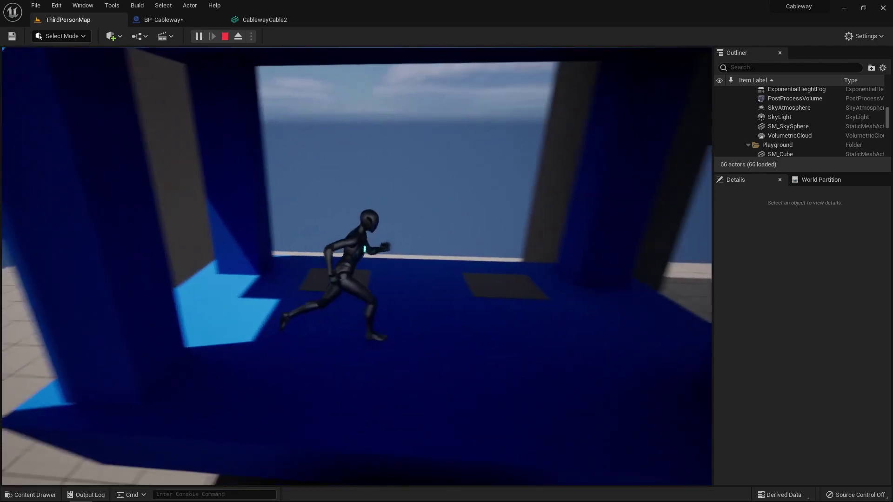